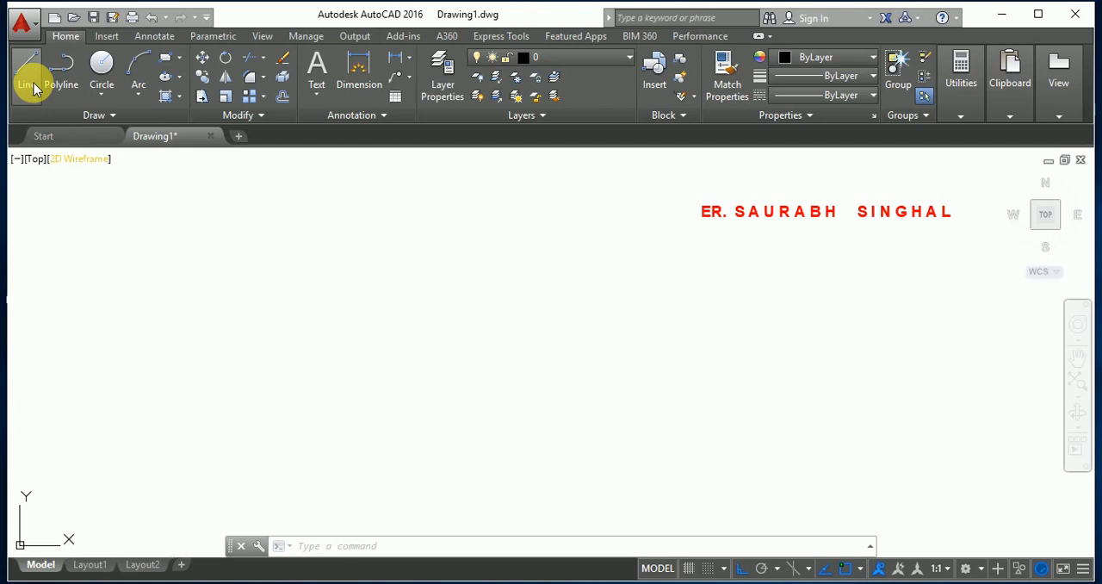
Draw the square's horizontal base line from a free point in the empty area, 40 units long at 0°, using relative polar coordinates.
click(189, 334)
text(L)
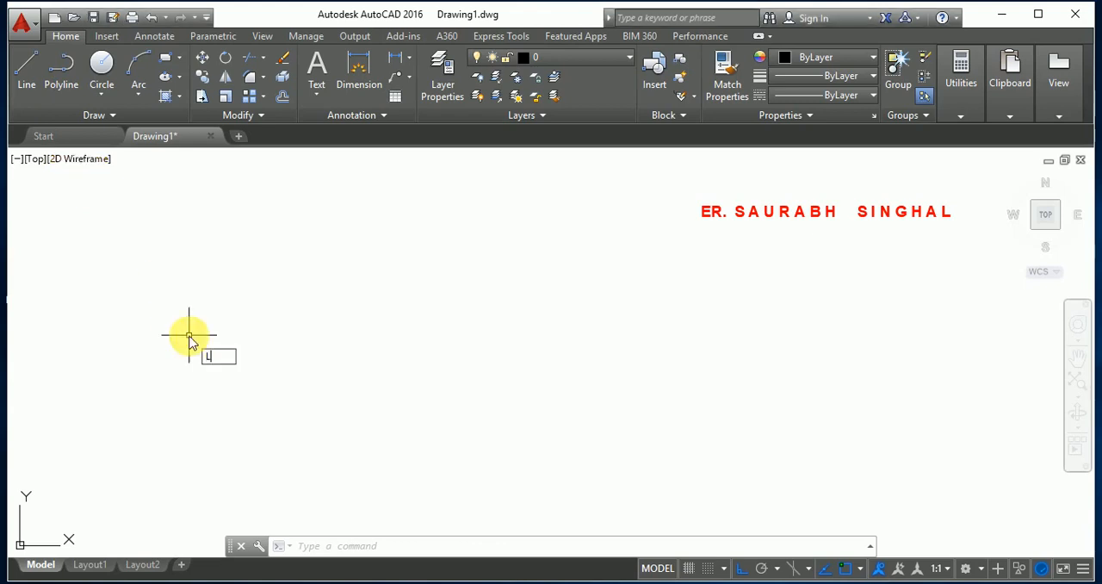
key(Return)
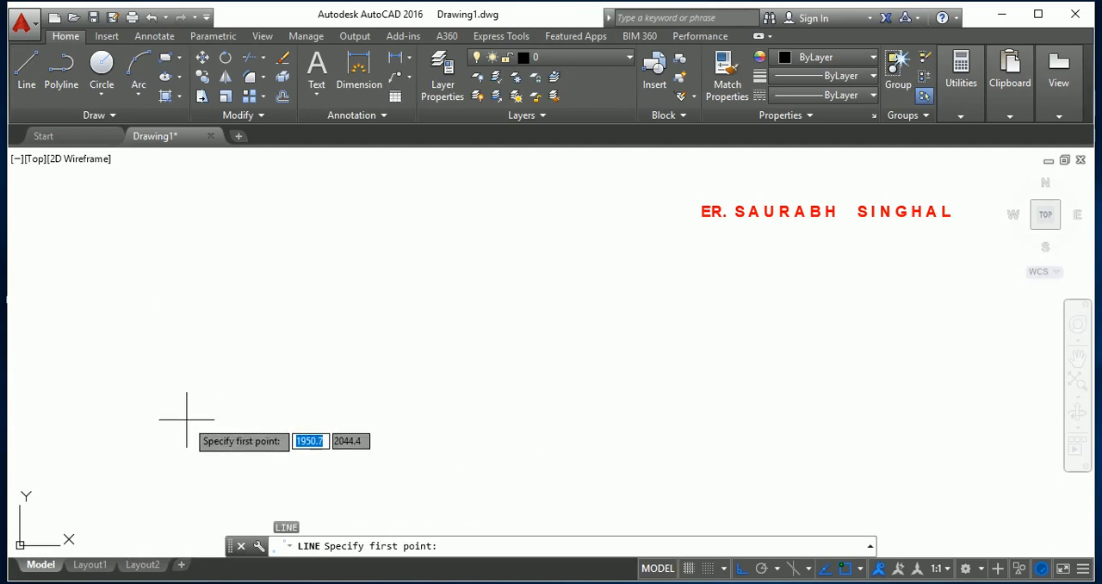
click(158, 426)
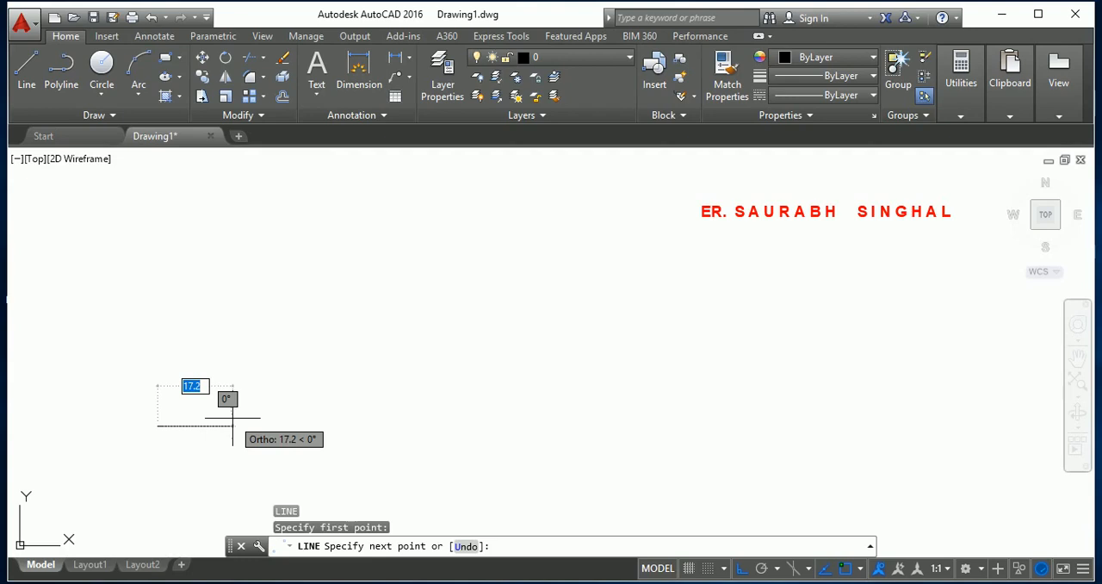
text(@)
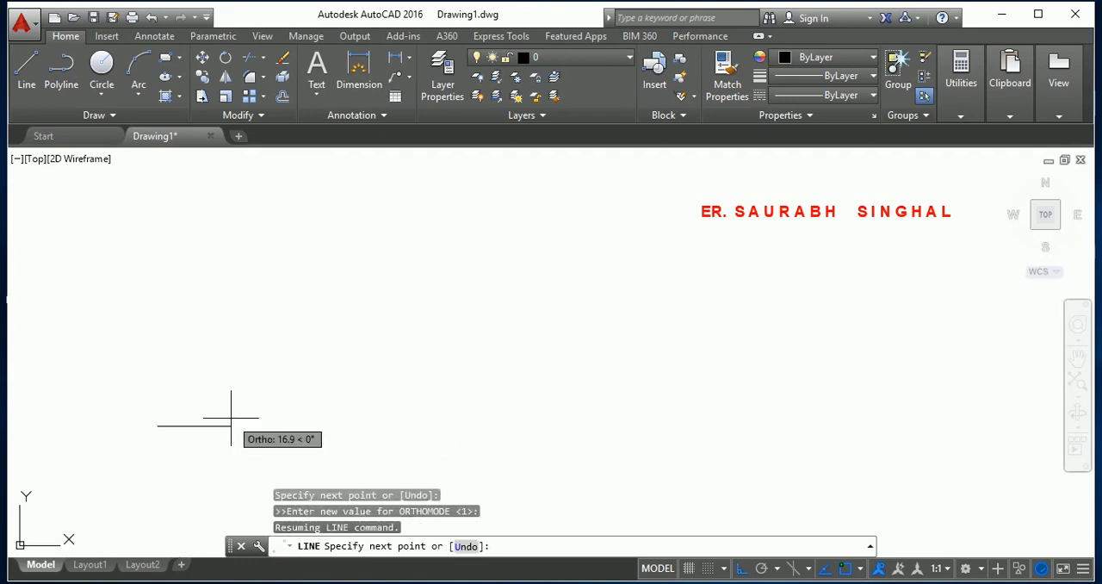
text(@)
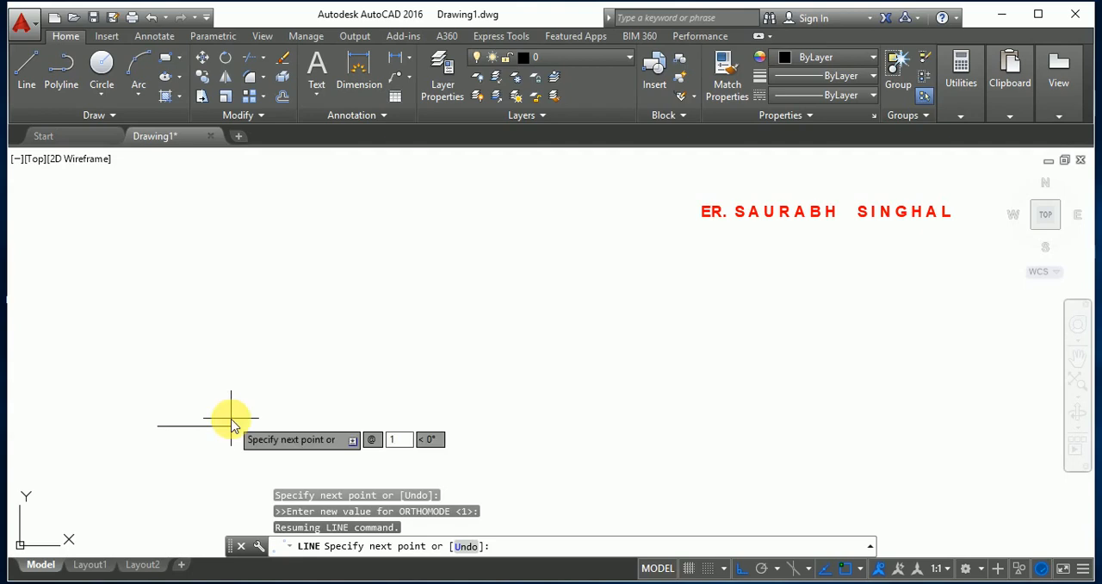
text(40)
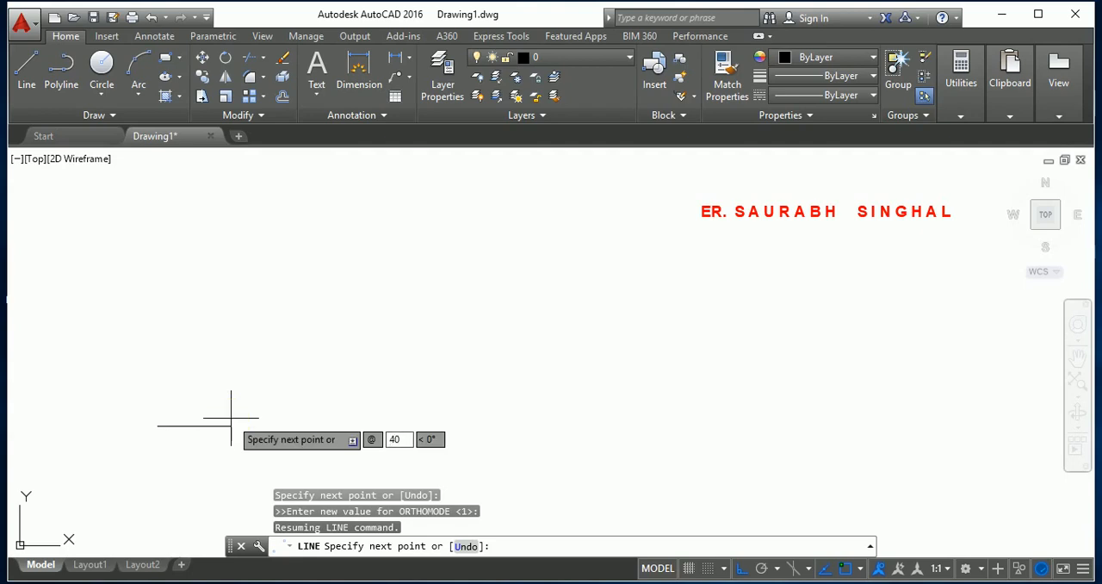
key(Tab)
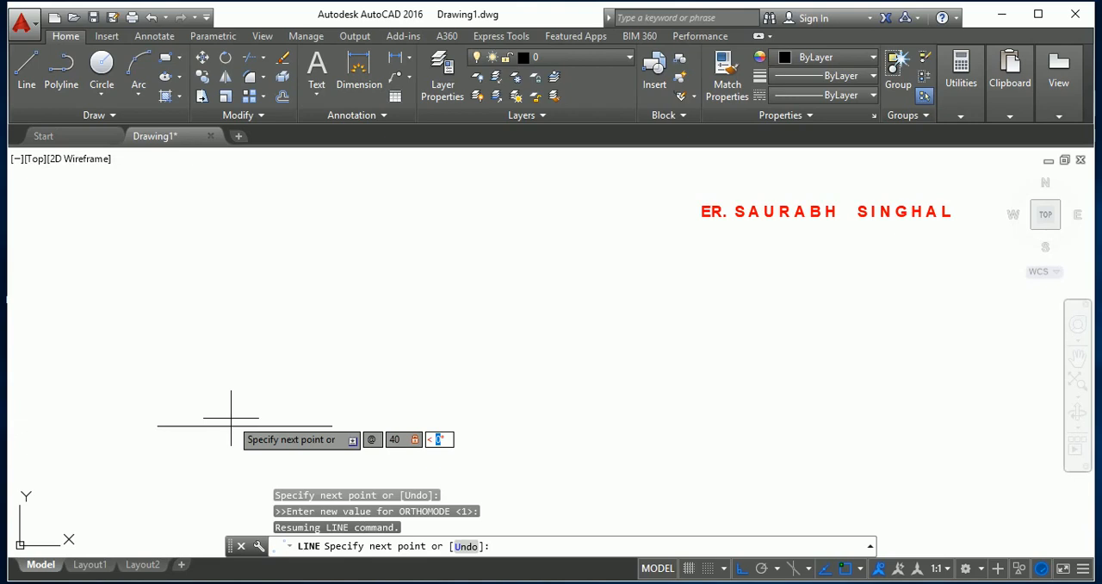
text(0)
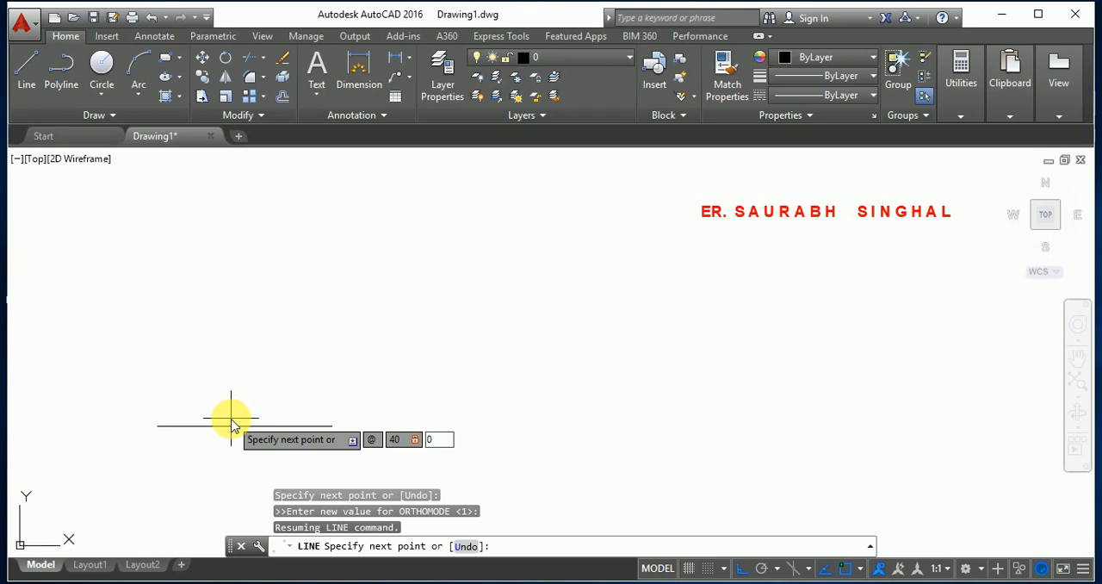
key(Return)
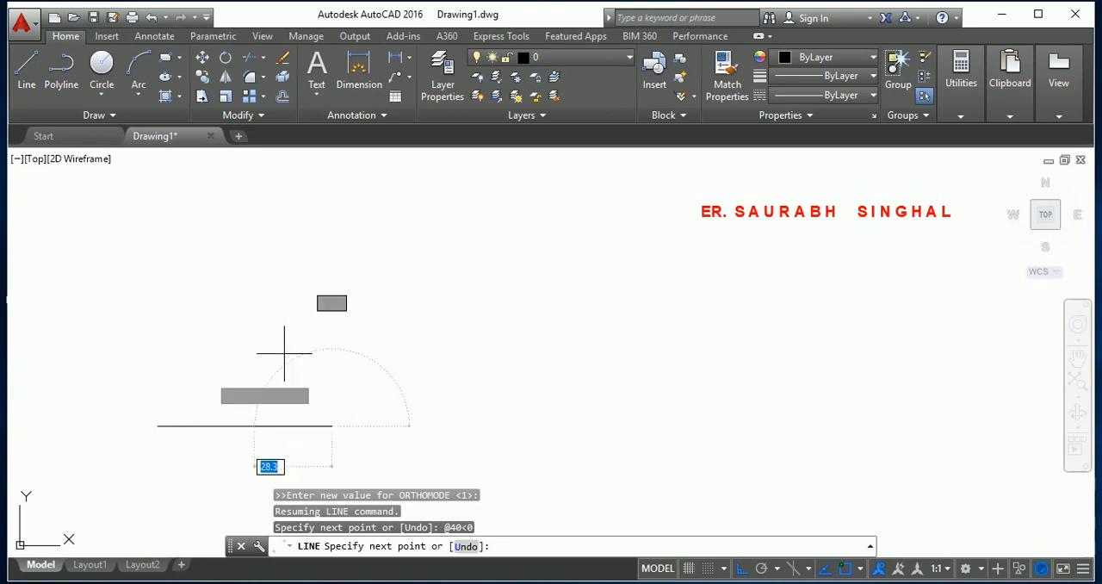
Turn Ortho off and draw the square's second side from the base line's end, 40 units long at 90°.
key(F8)
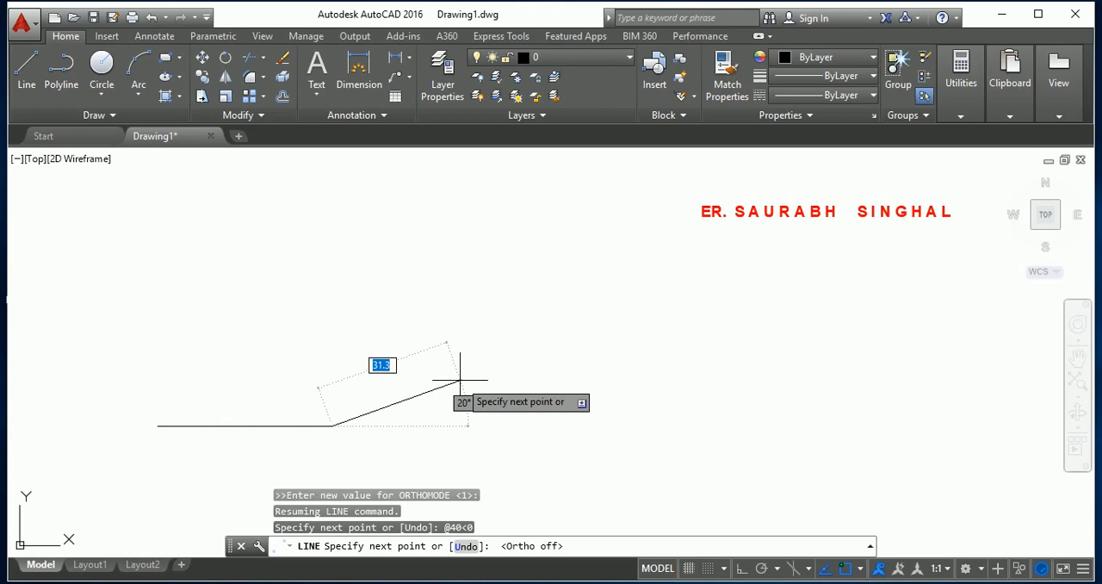
text(@)
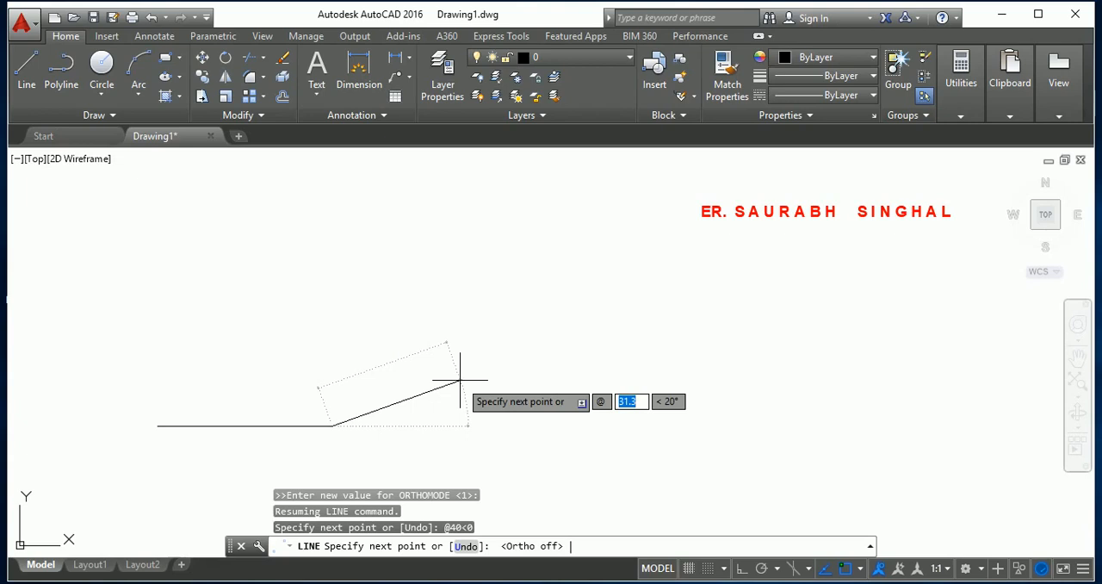
text(40)
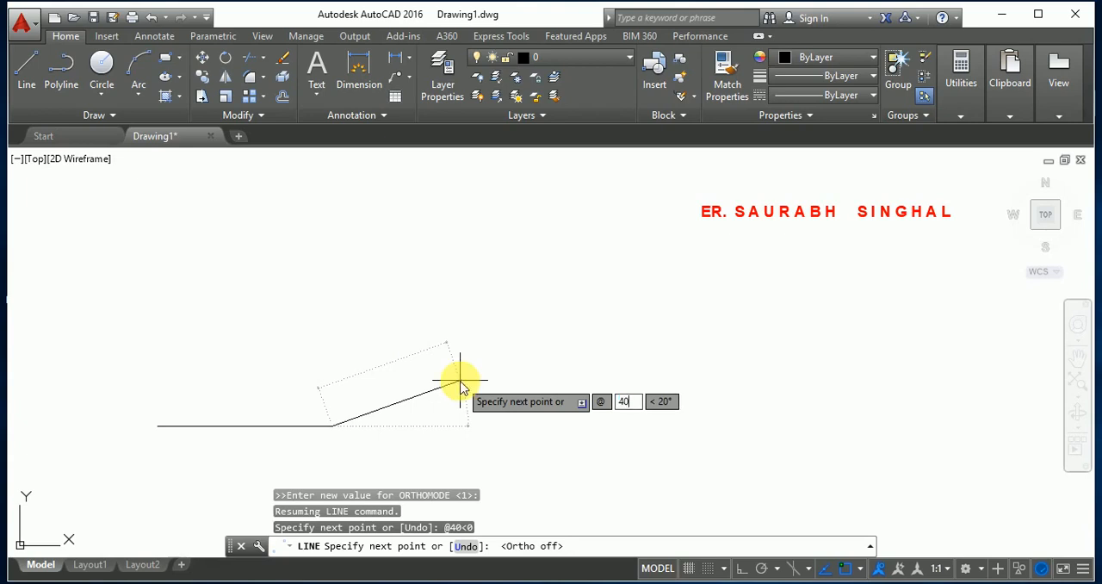
key(Tab)
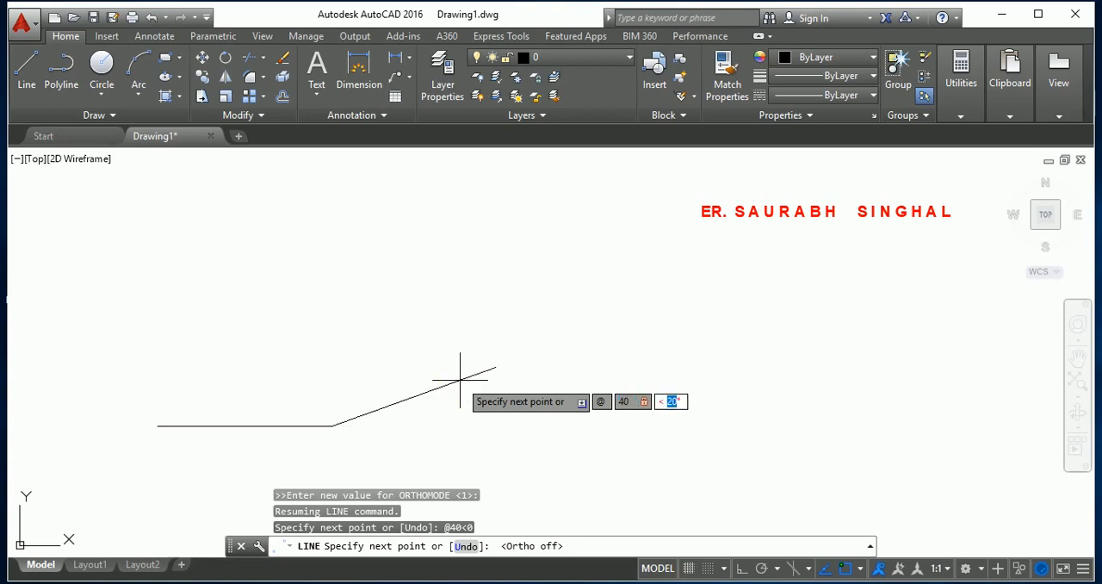
key(BackSpace)
text(90)
key(Return)
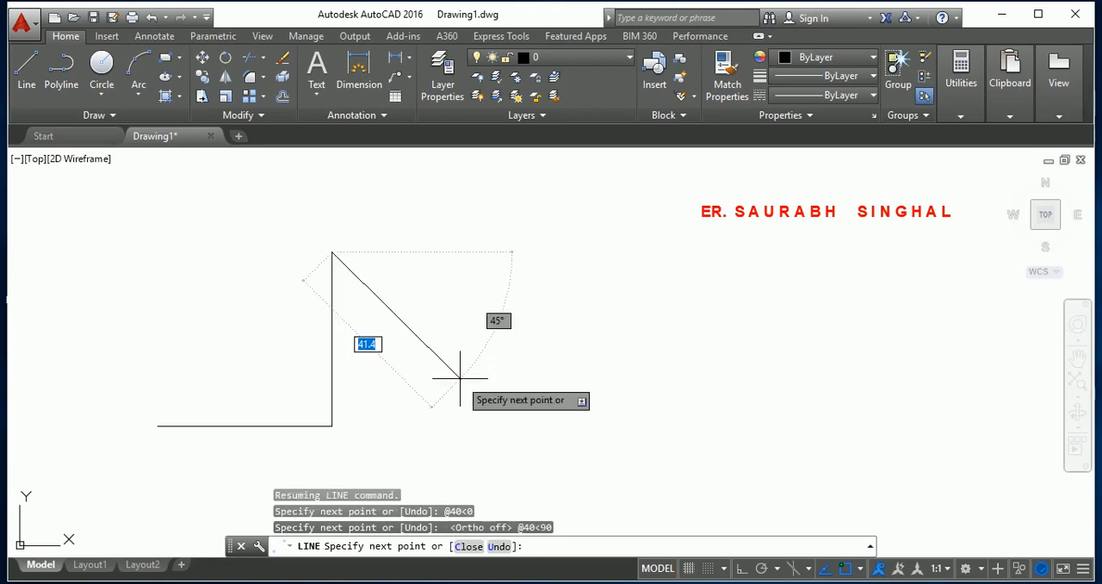
Continue the line with the square's upper side, 40 units long at 180°.
text(@)
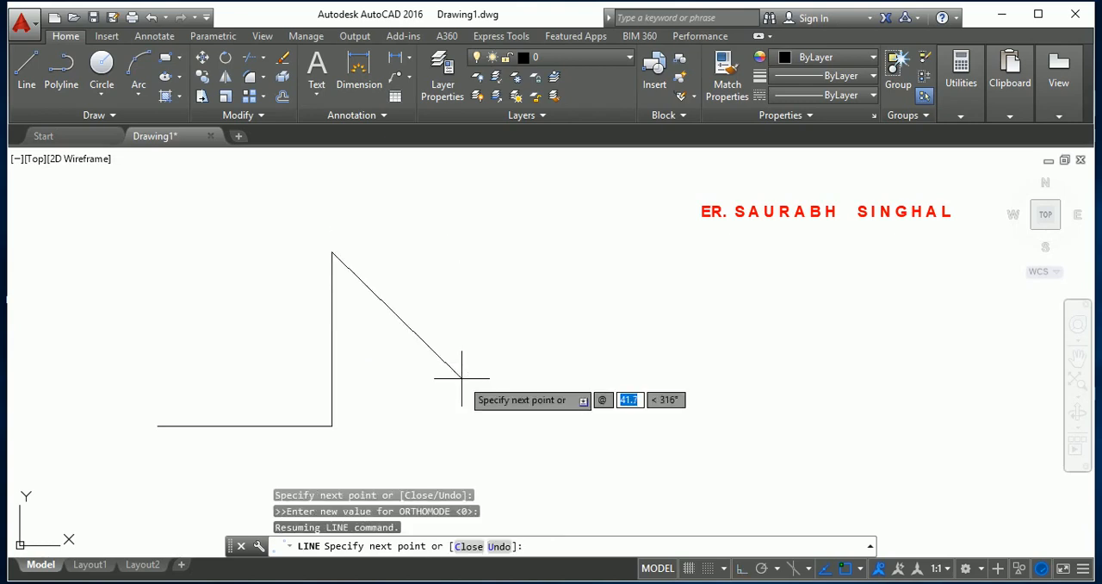
text(40)
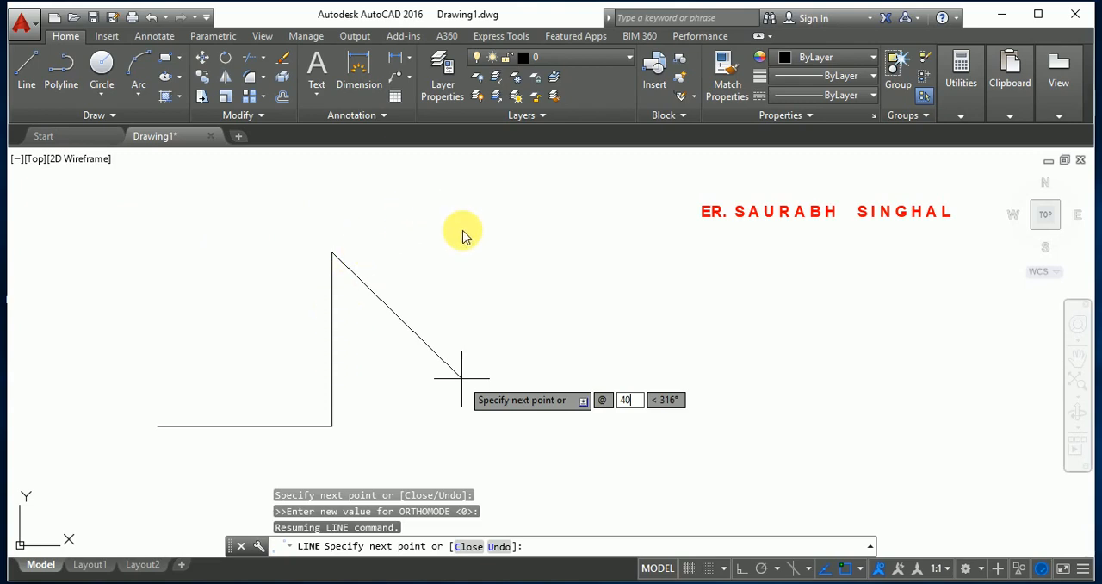
key(Tab)
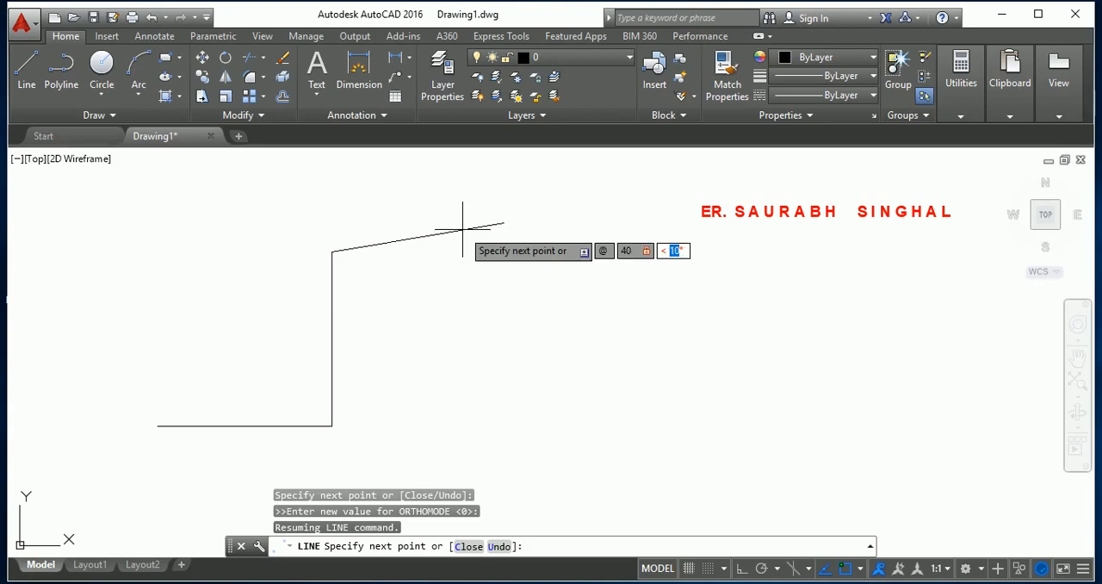
text(180)
key(Return)
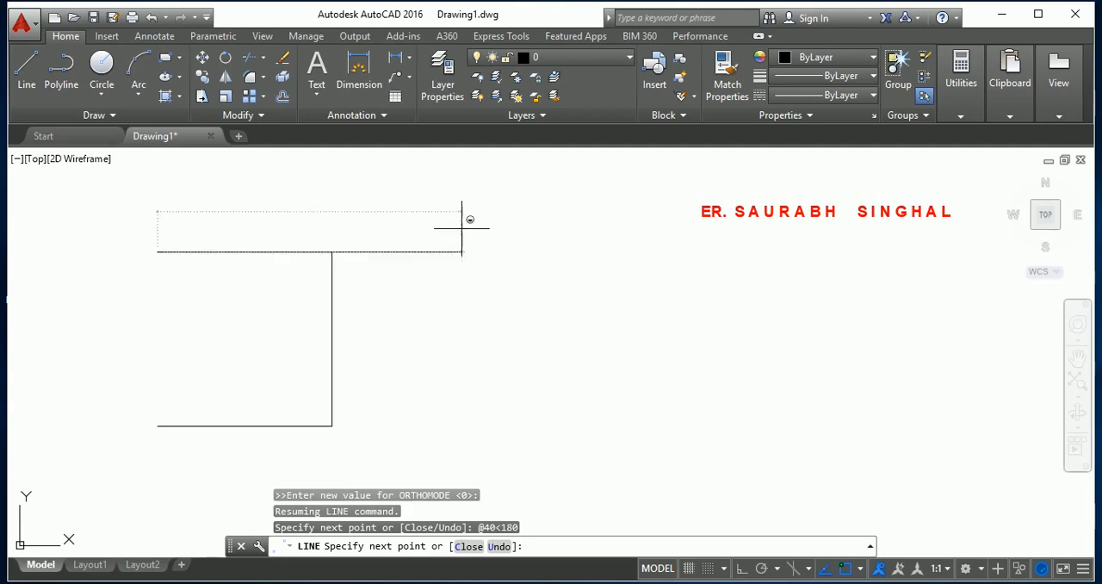
Close the square with a fourth side 40 units long at 270° and end the Line command.
text(@40)
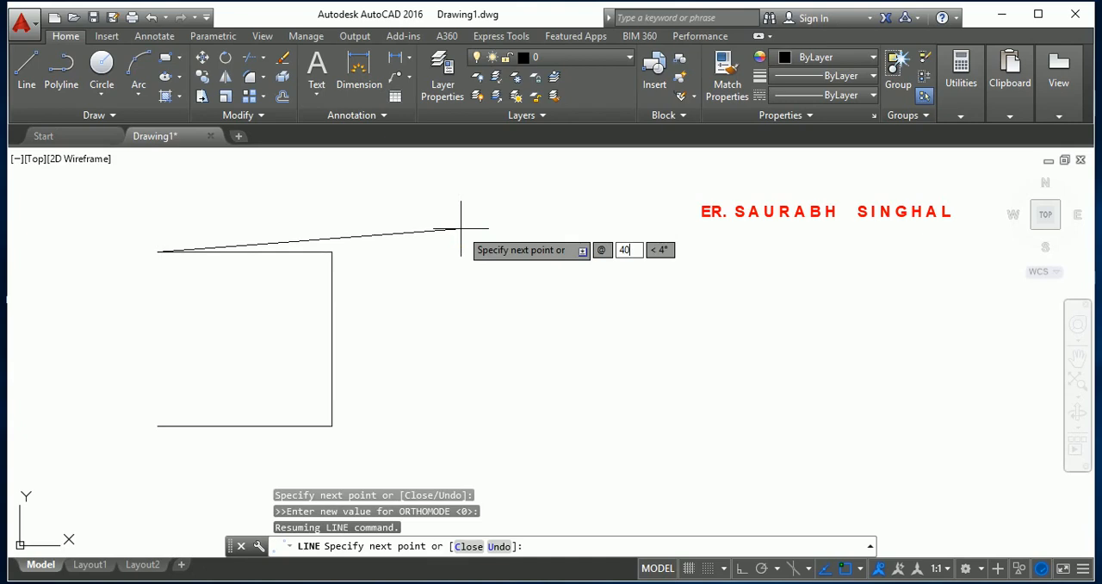
key(Tab)
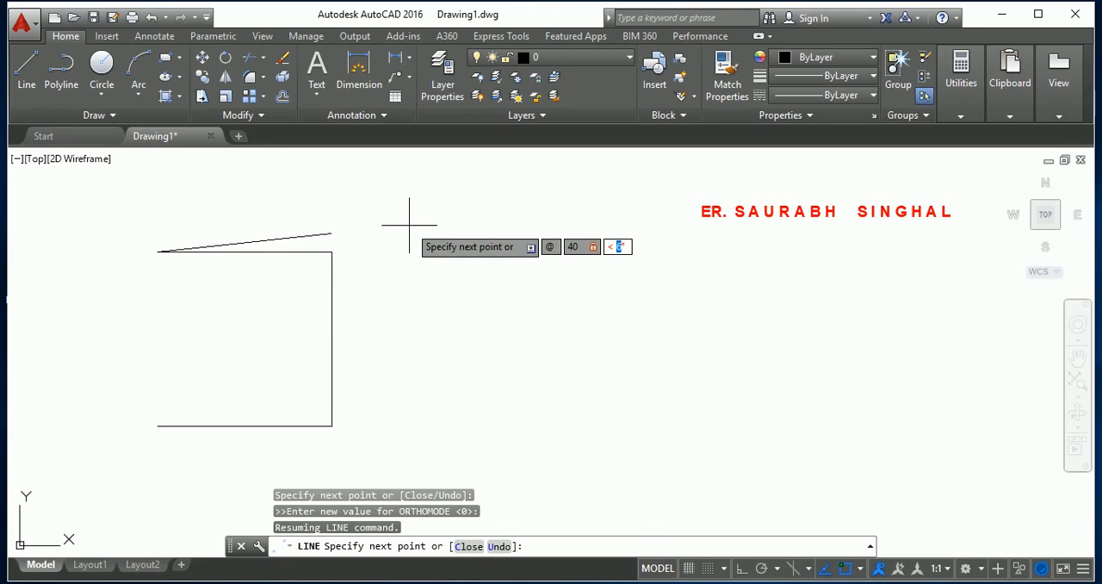
text(270)
key(Return)
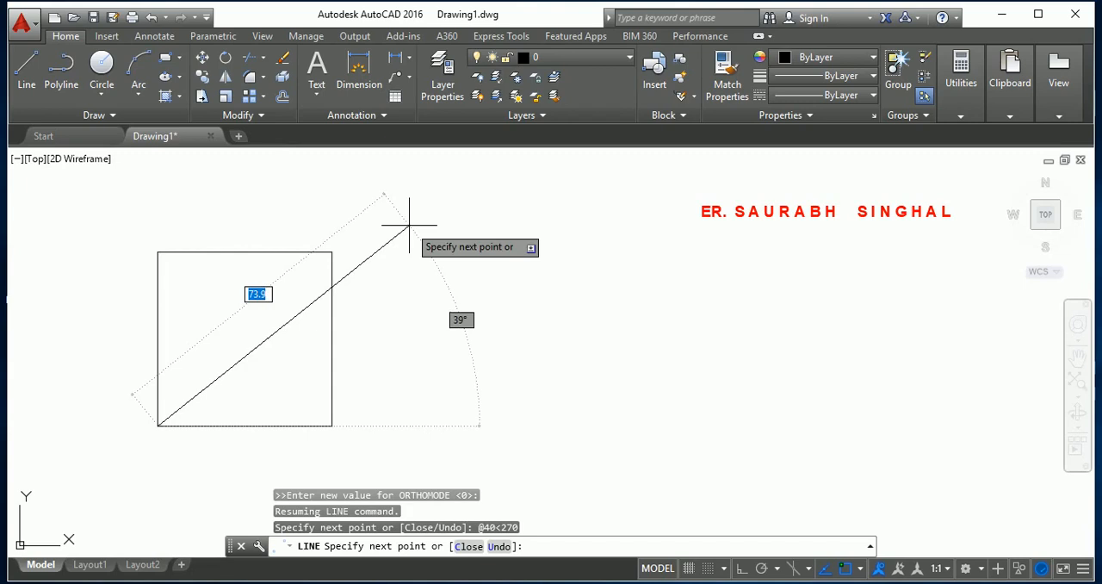
key(Escape)
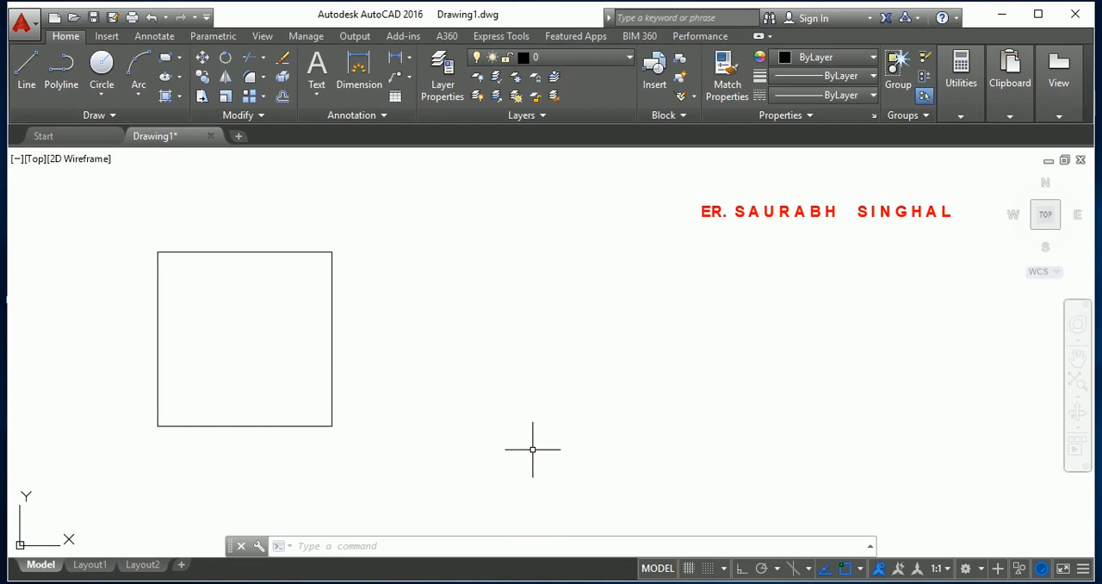
Select all four lines of the square with a crossing window and delete them.
click(467, 463)
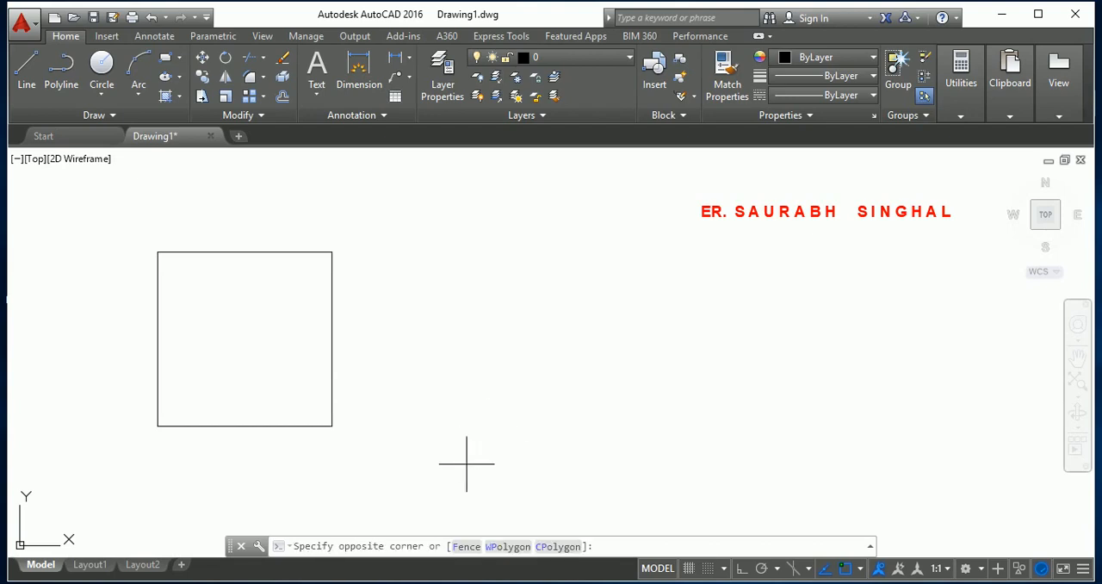
click(146, 208)
key(Delete)
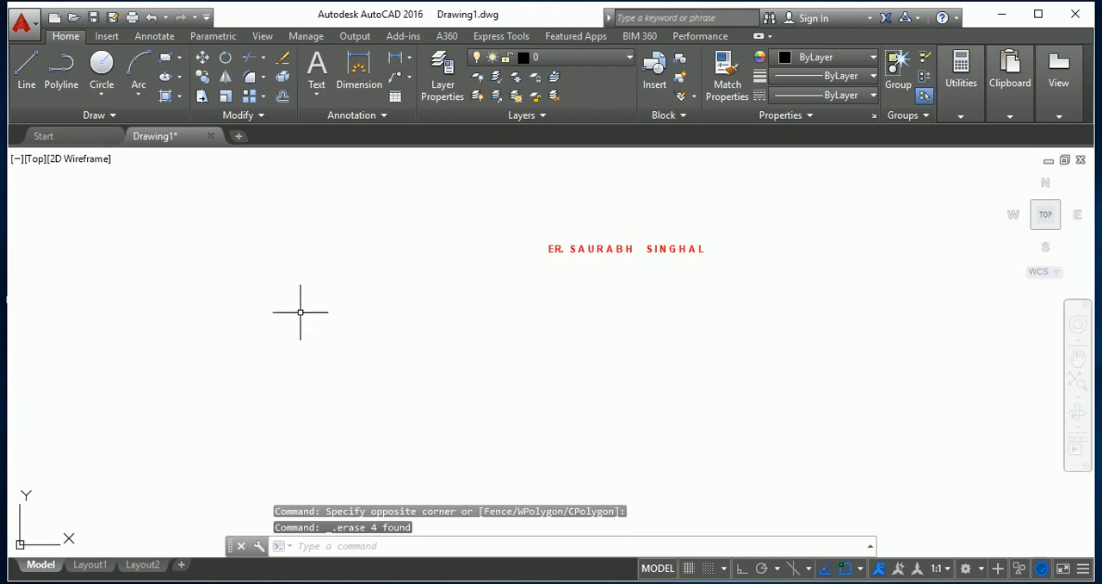
Start a line at the absolute origin, coordinates 0,0,0.
text(l)
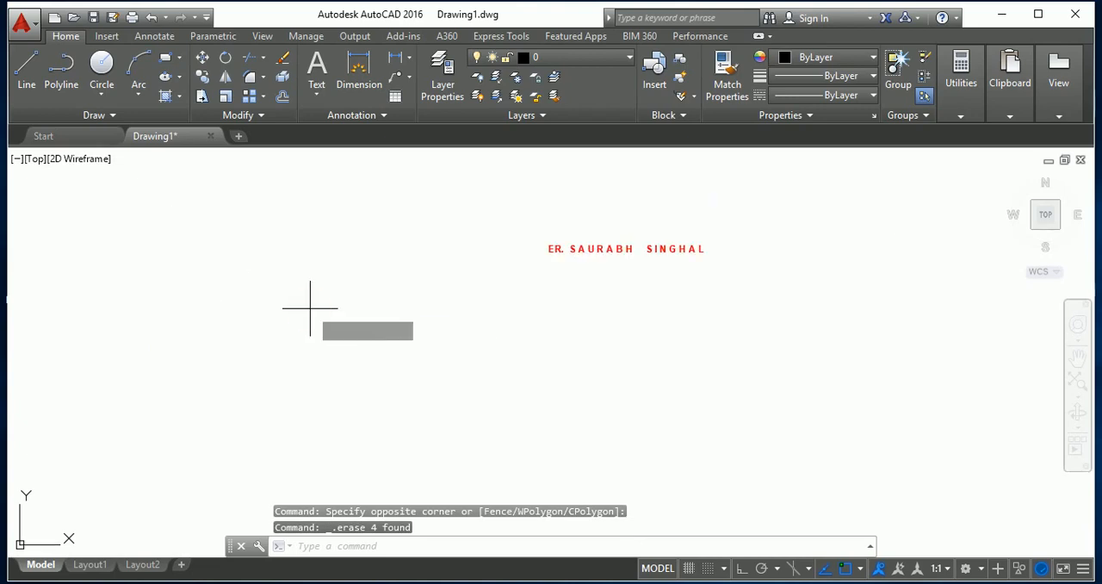
key(Return)
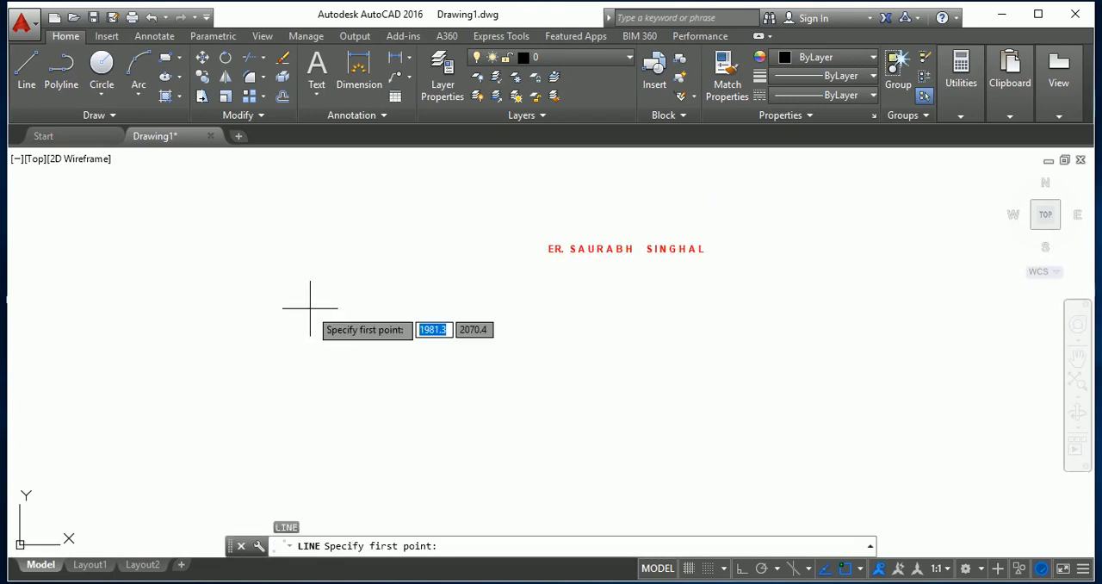
text(0)
key(Tab)
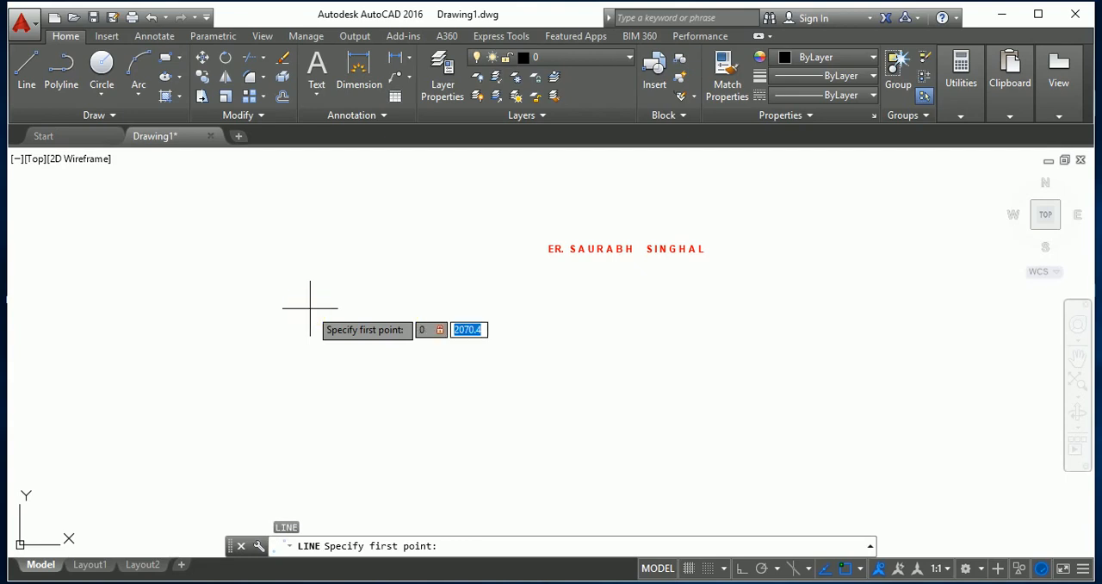
text(0)
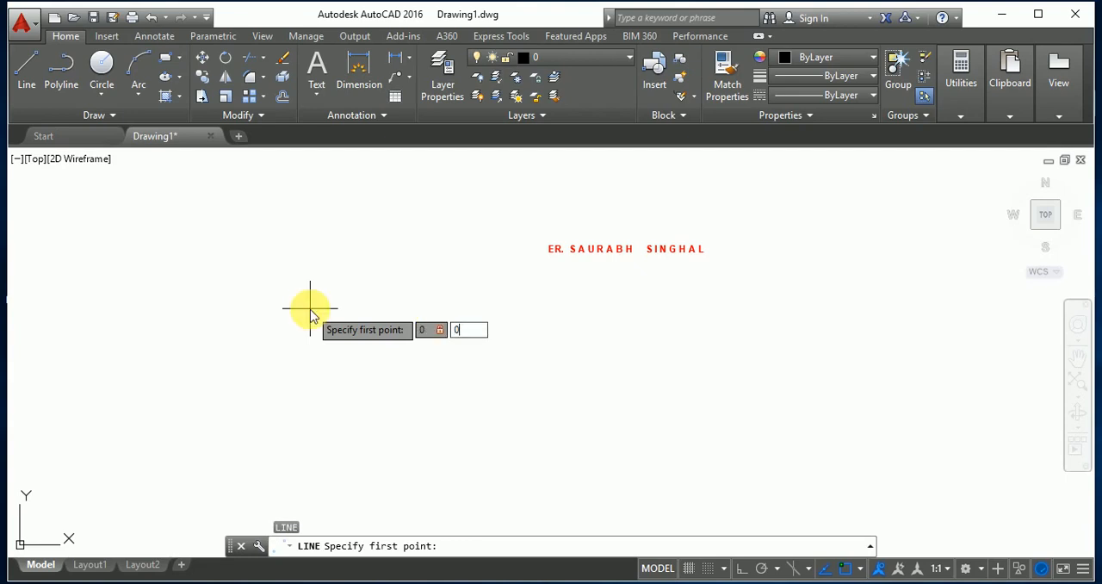
key(Tab)
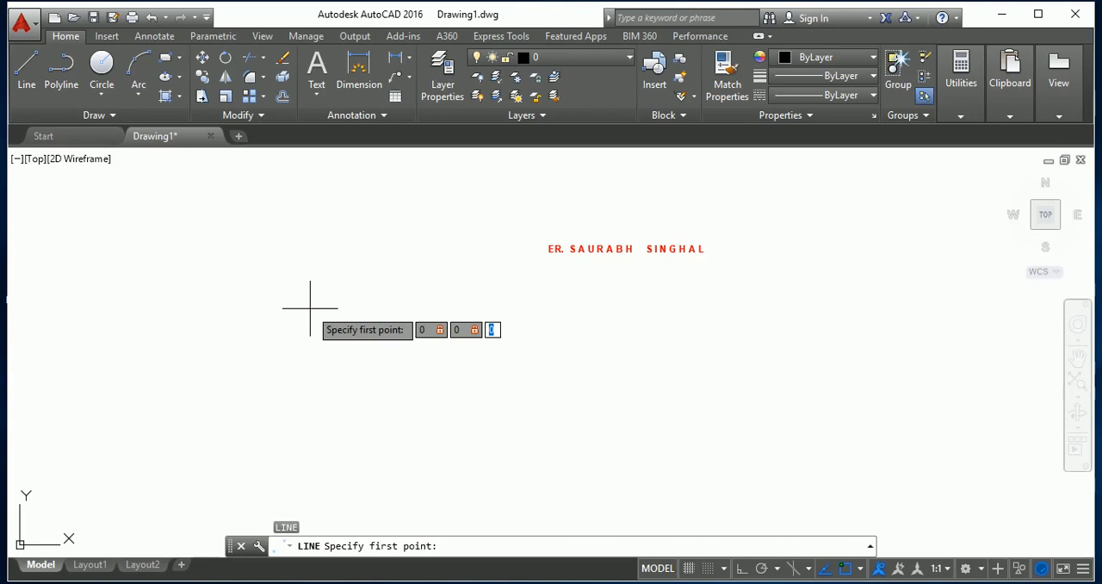
key(BackSpace)
text(0)
key(Return)
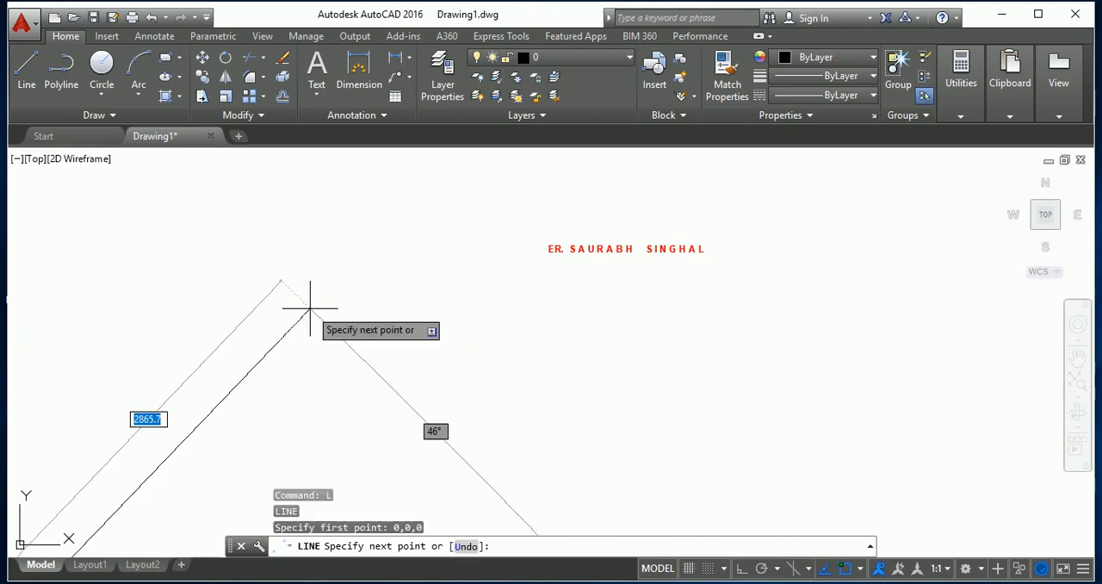
Draw the base line from the origin to a relative point 40 units in X and 0 in Y.
scroll(337, 227, down, 13)
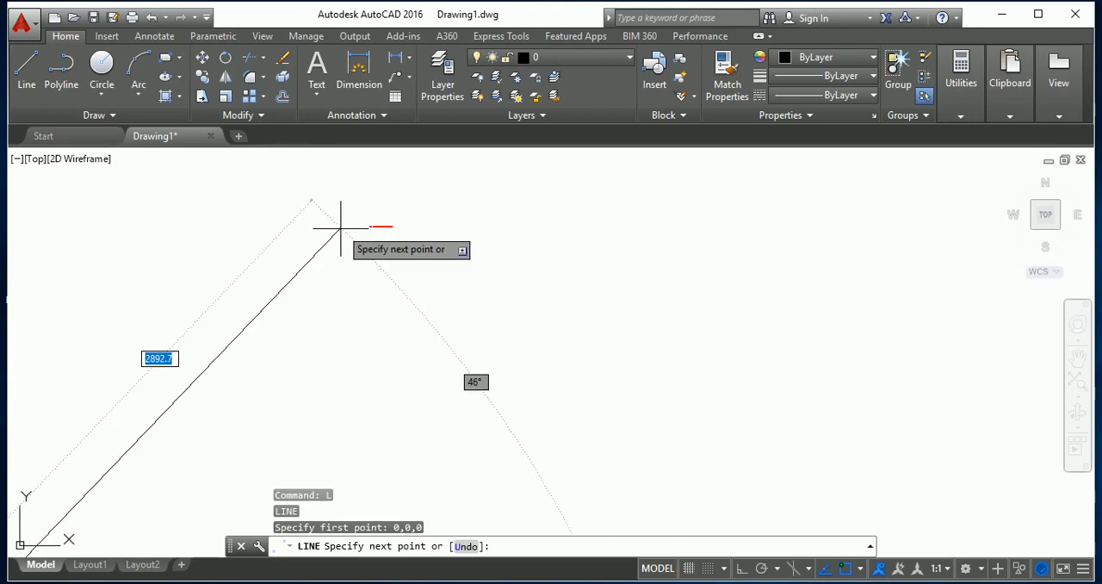
scroll(363, 230, down, 2)
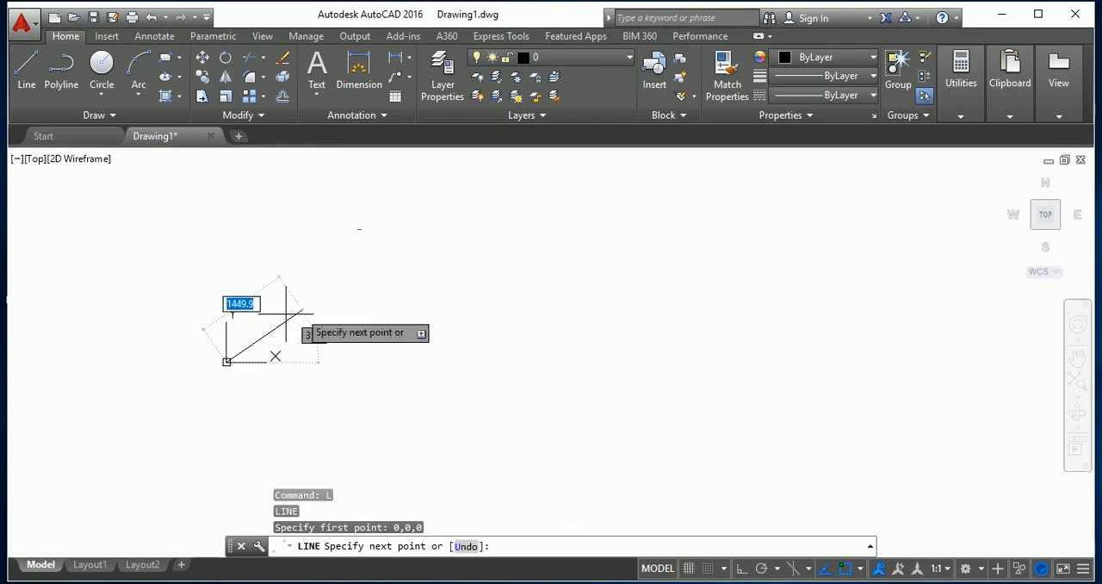
scroll(233, 328, up, 2)
scroll(221, 344, up, 6)
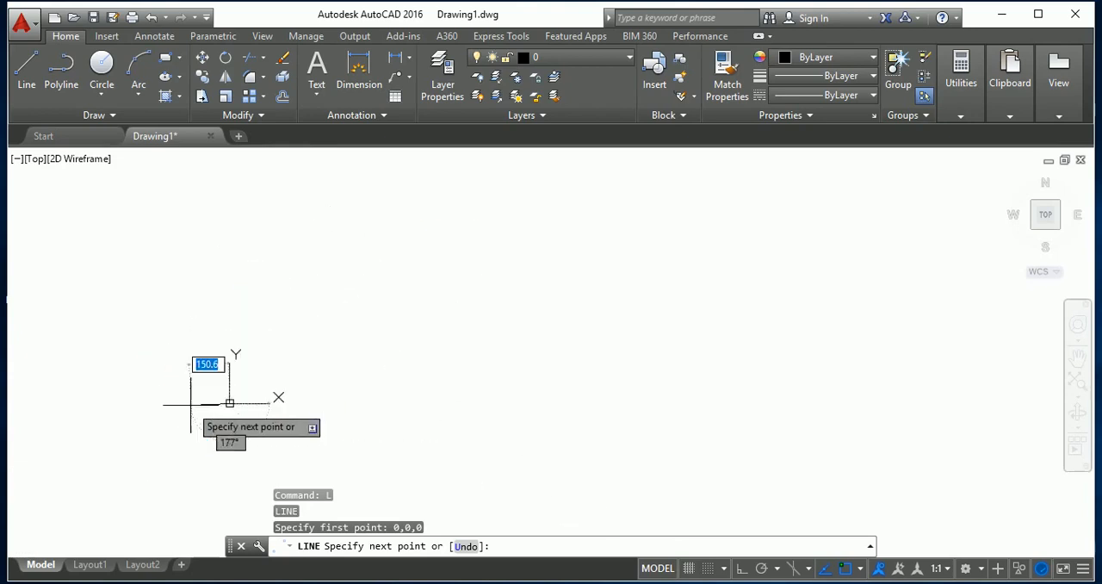
scroll(364, 372, up, 3)
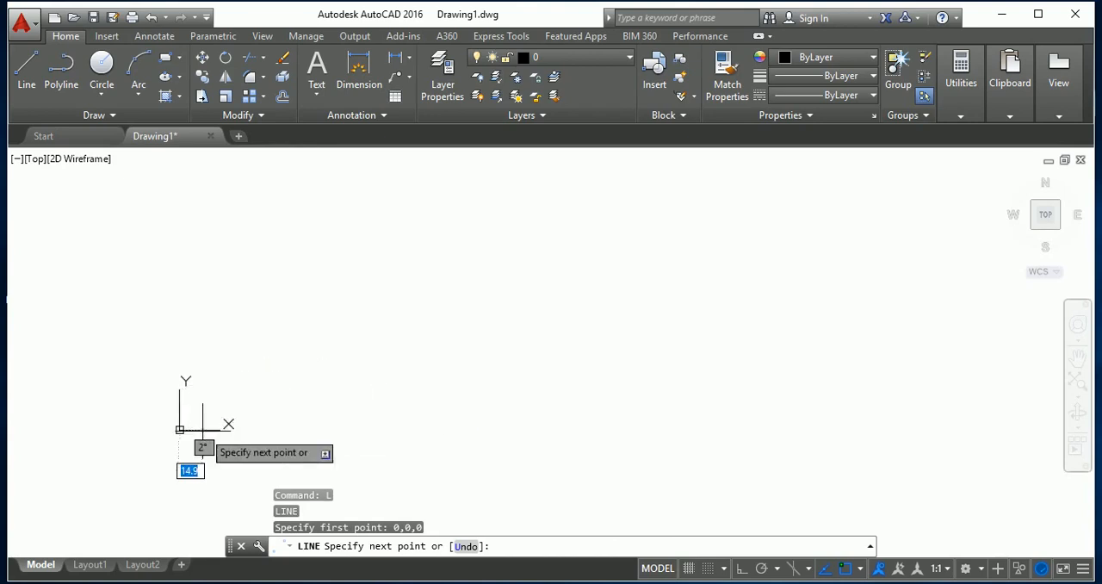
scroll(185, 431, up, 10)
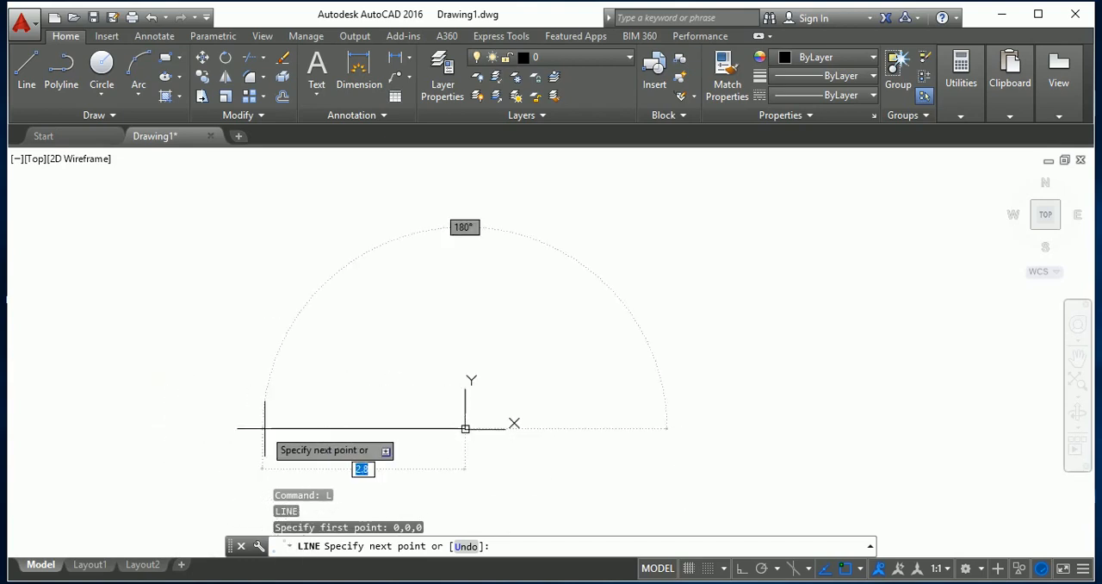
scroll(585, 405, up, 4)
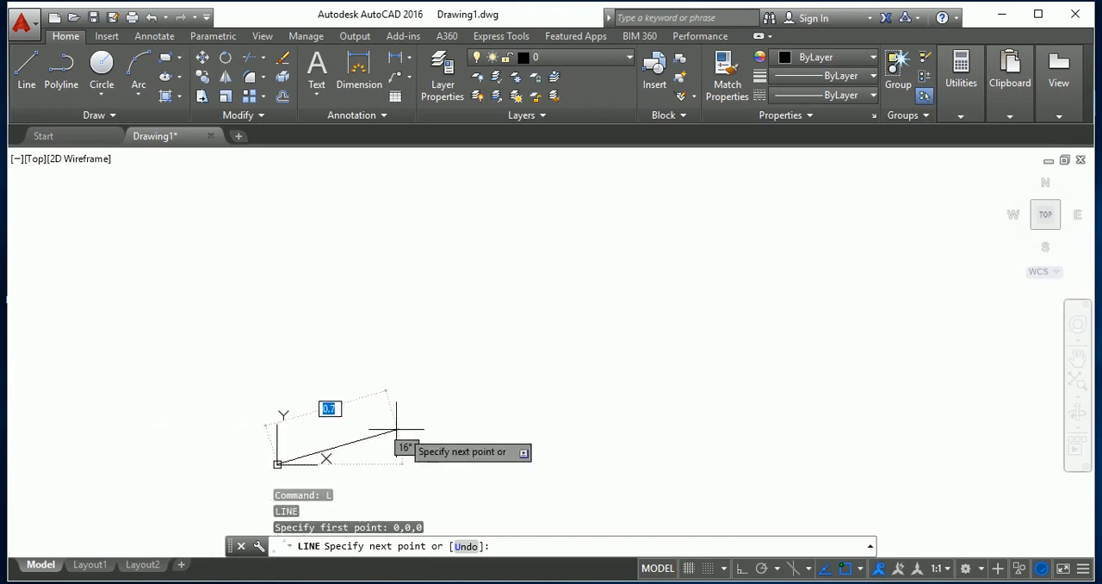
scroll(395, 429, up, 2)
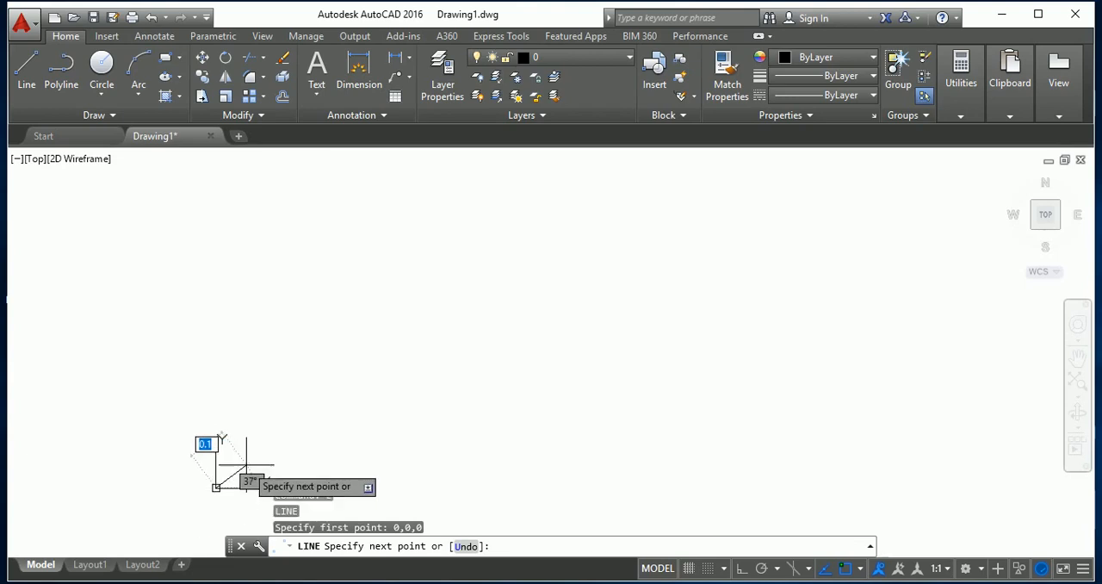
scroll(216, 474, up, 3)
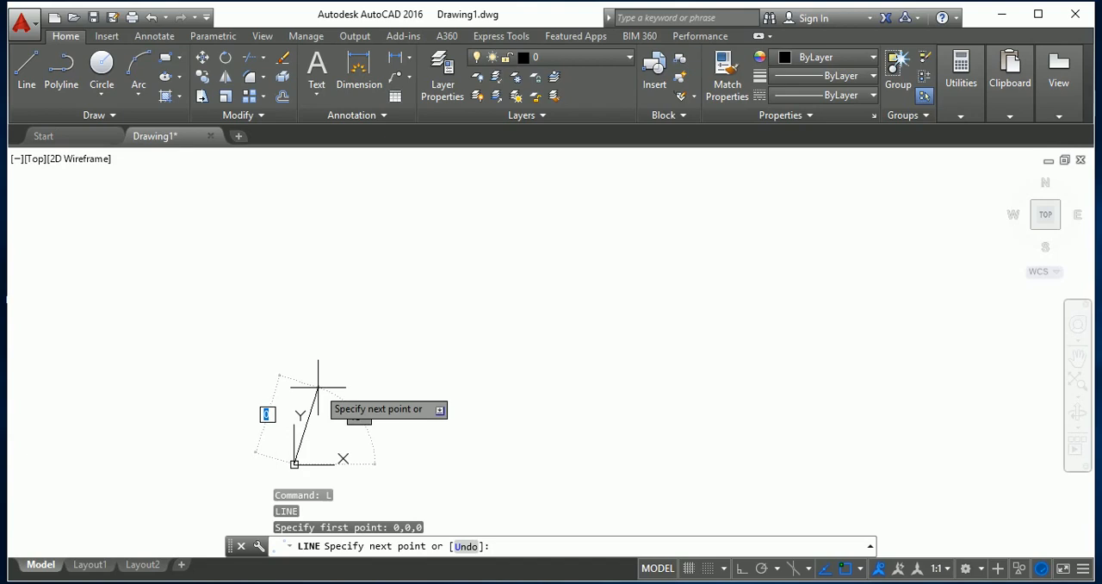
text(40)
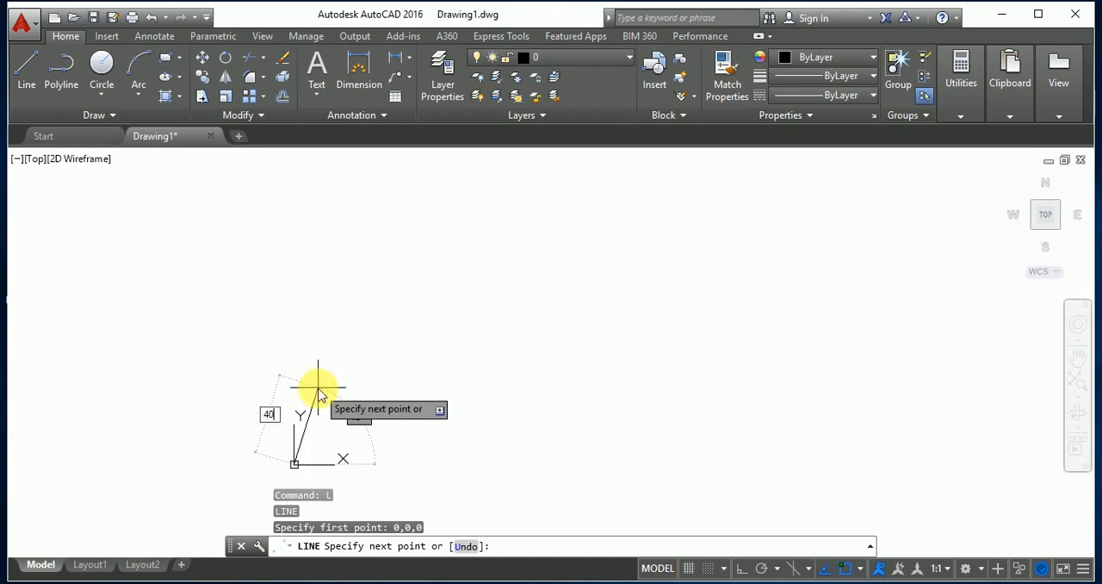
key(Tab)
text(0)
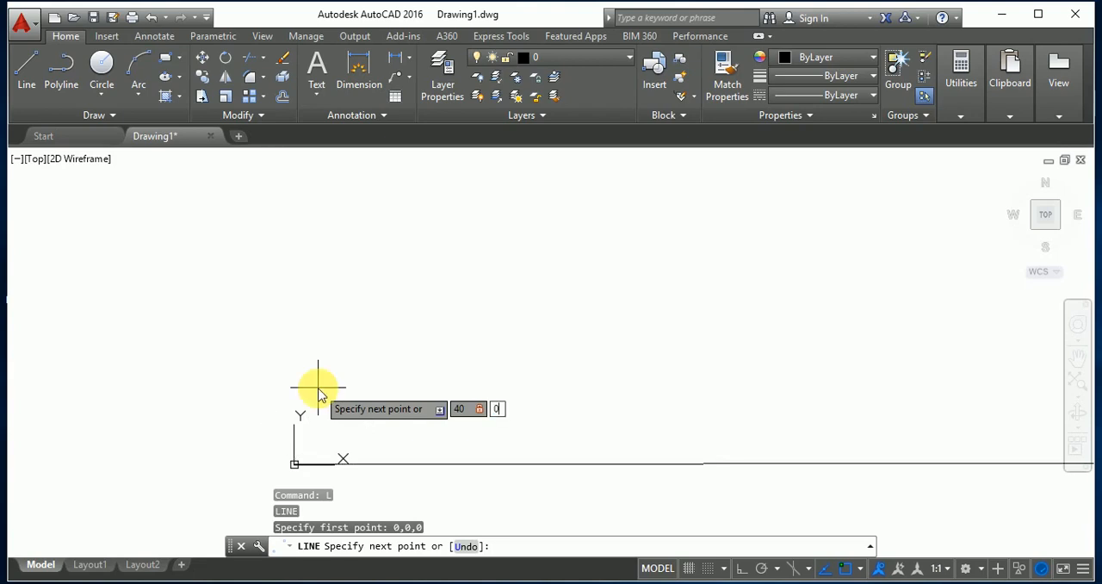
key(Return)
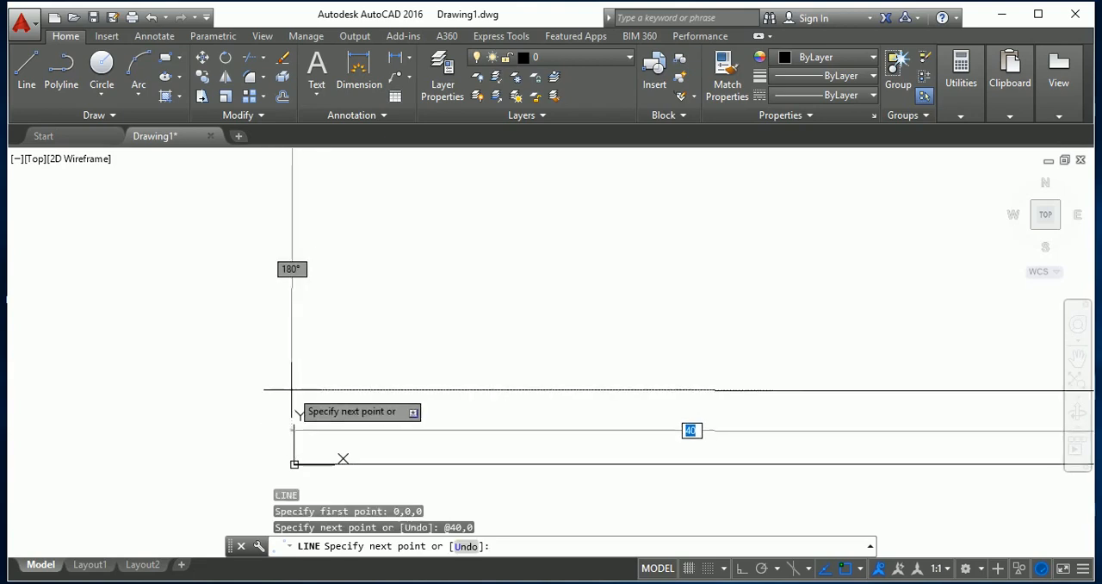
Try continuing from the base line's end with a relative offset of 40,40, and undo that segment.
scroll(69, 381, down, 12)
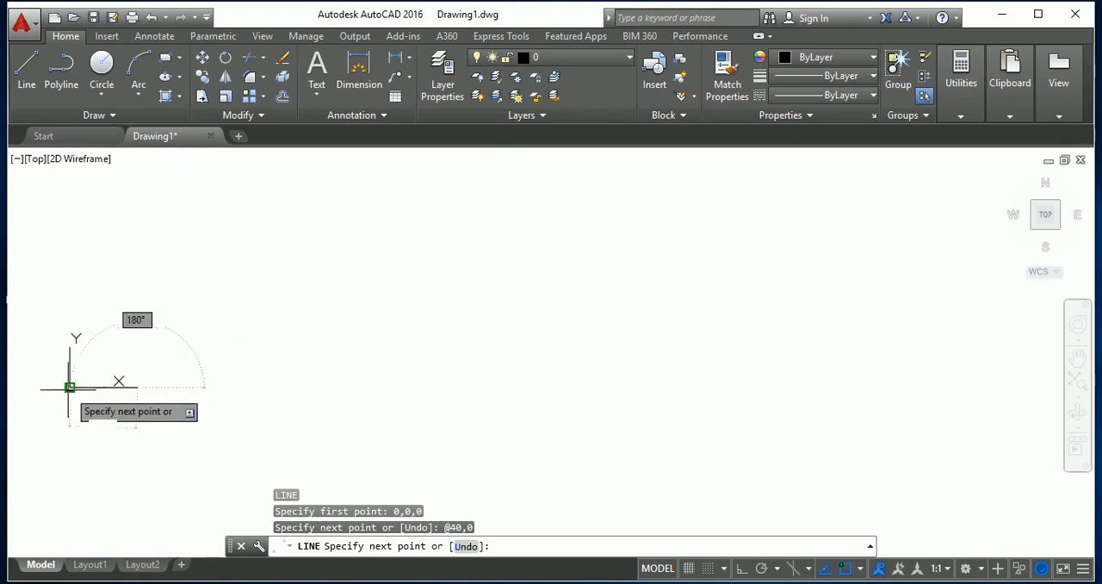
scroll(92, 380, up, 6)
scroll(218, 411, down, 2)
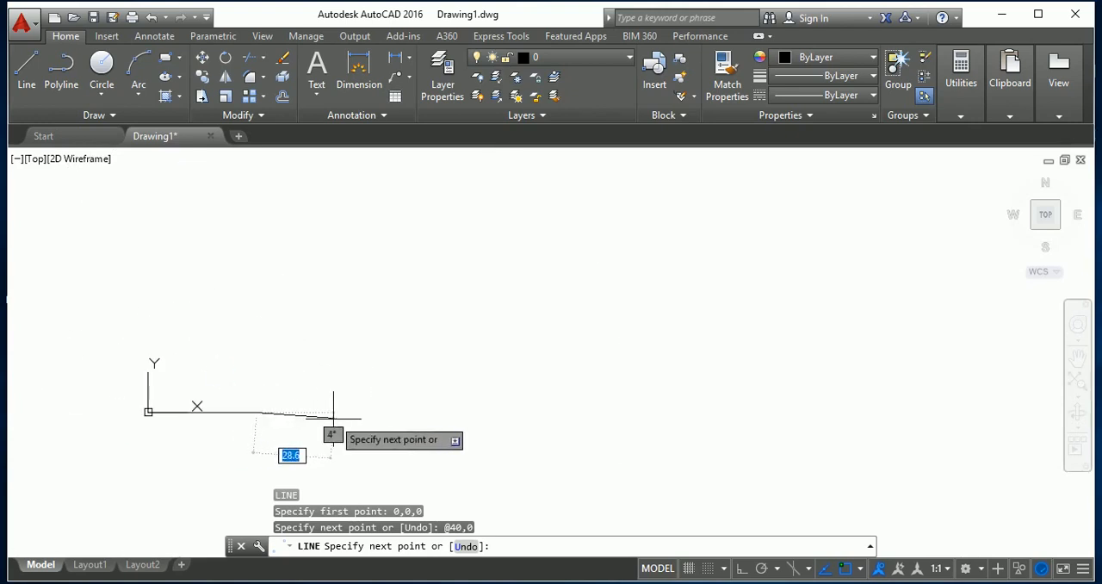
scroll(110, 456, up, 1)
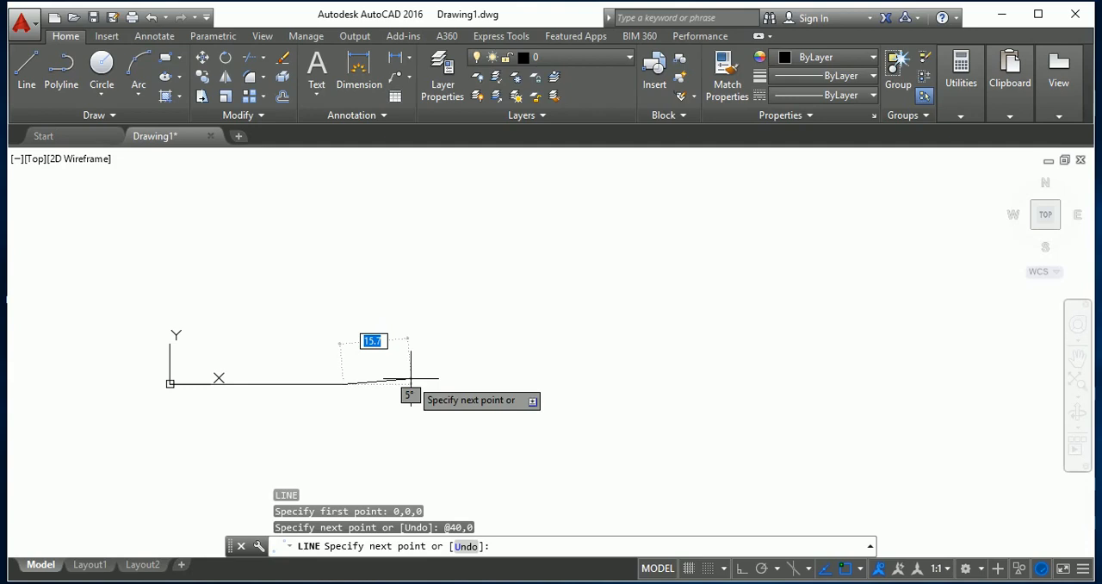
text(40)
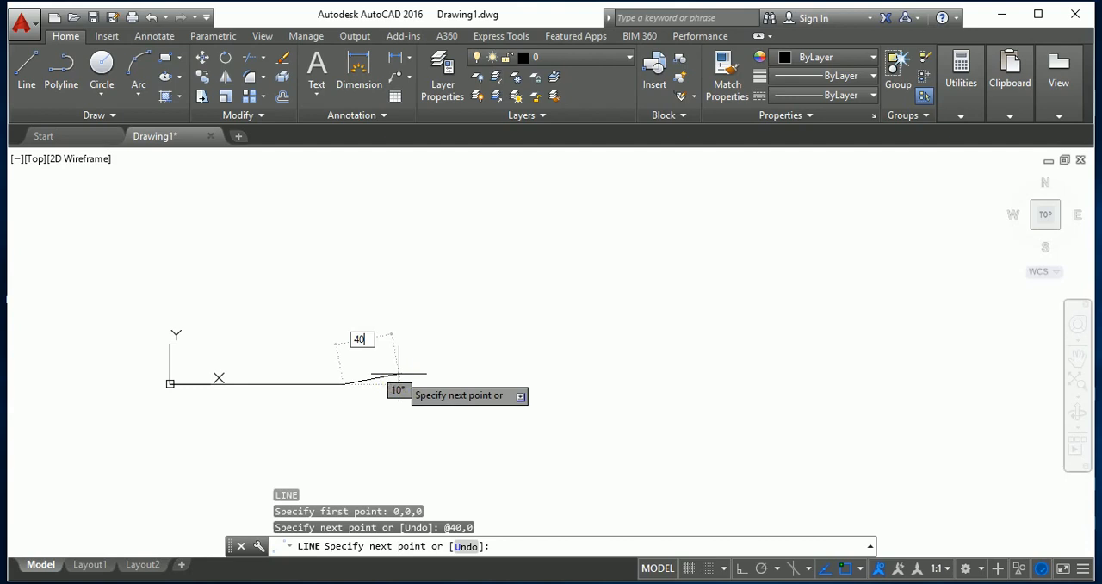
key(Tab)
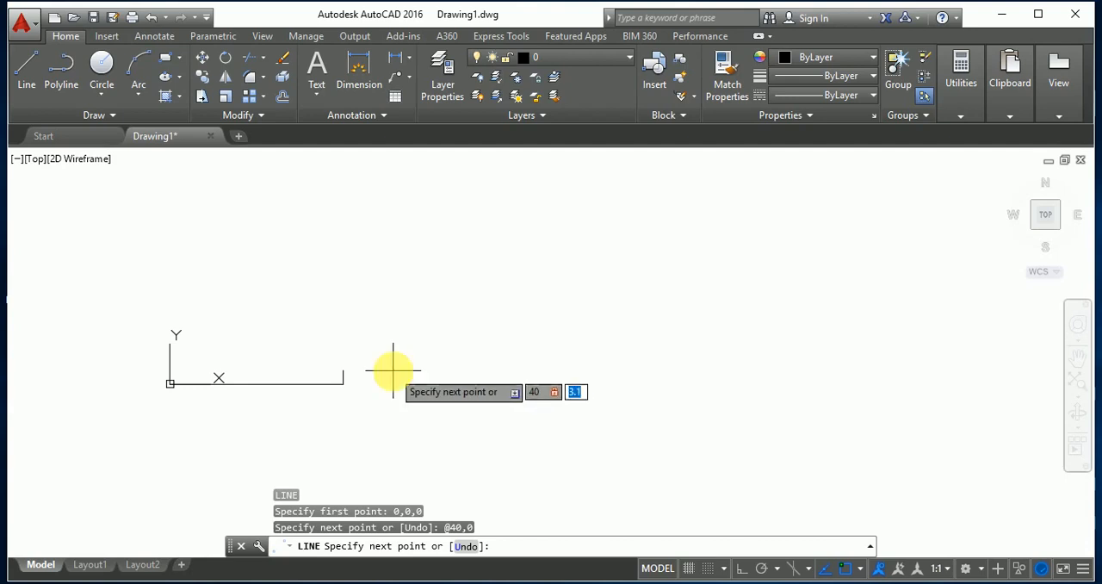
text(40)
key(Return)
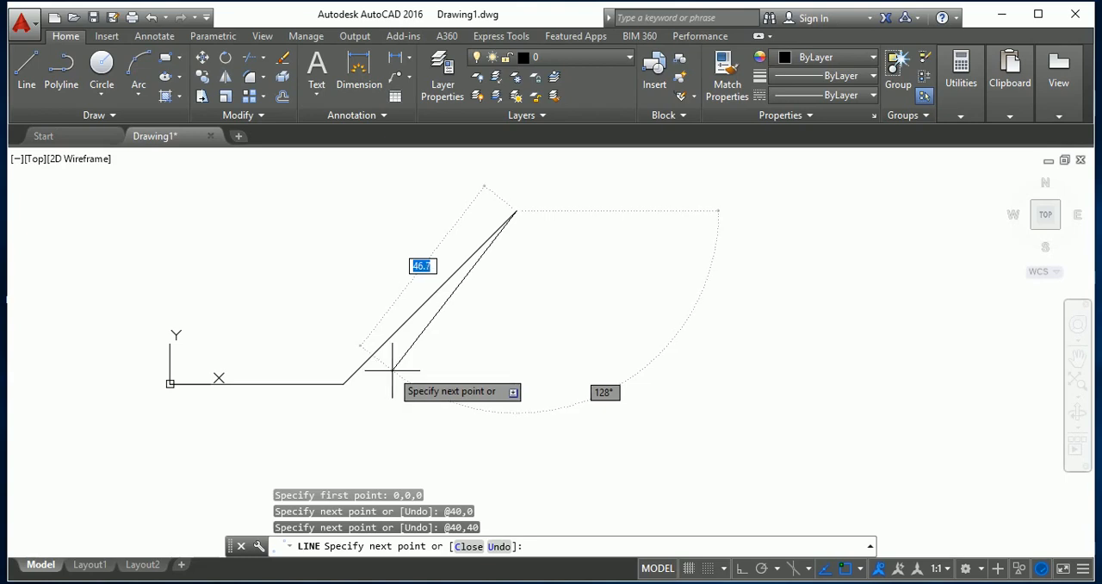
key(ctrl+z)
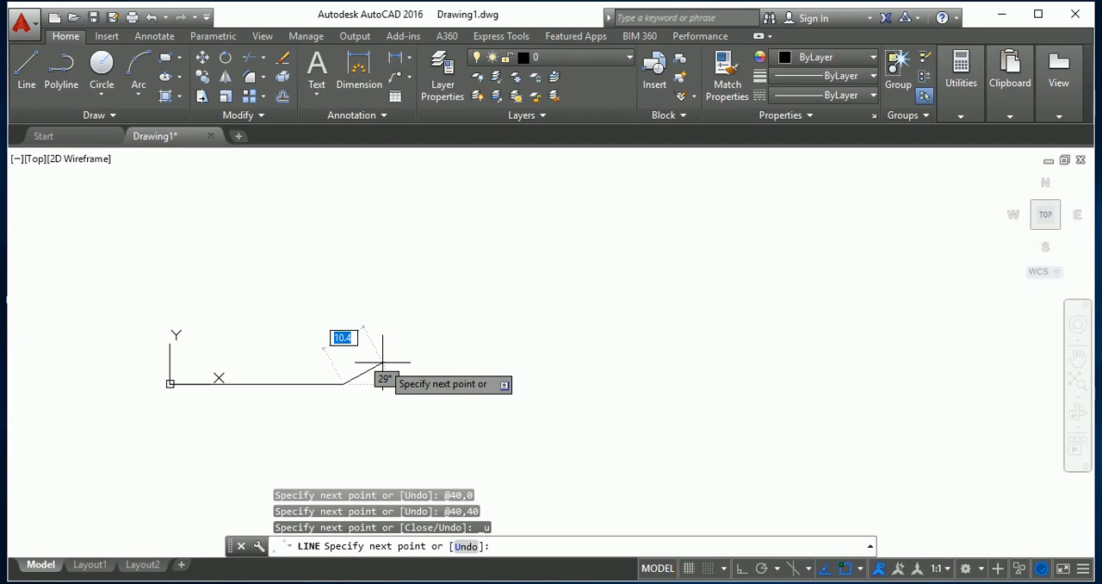
Draw the square's vertical side from the base line's end using a relative offset of 0,40.
text(0)
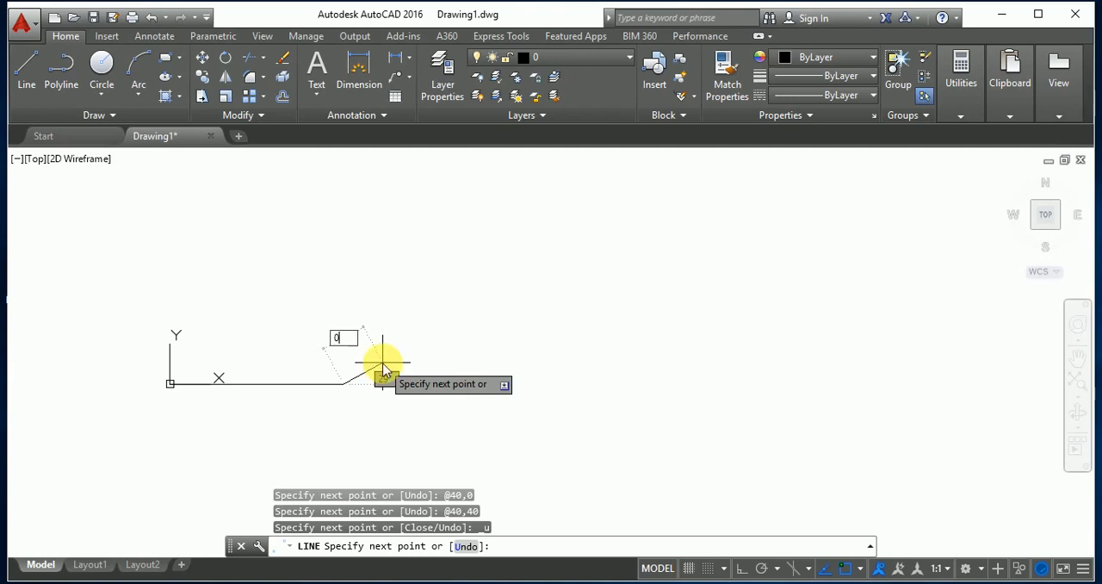
key(Tab)
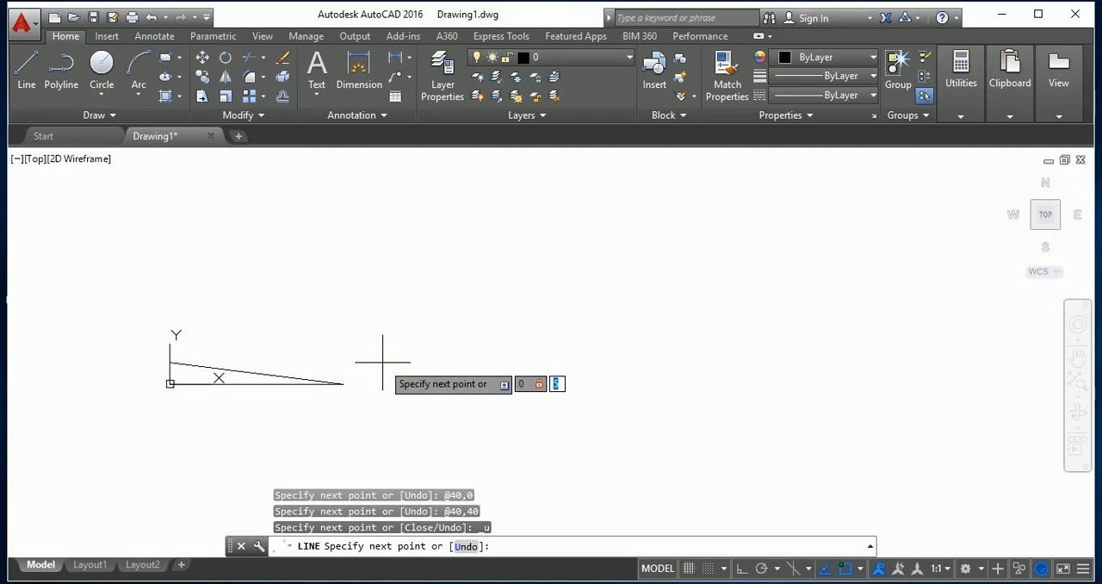
text(40)
key(Return)
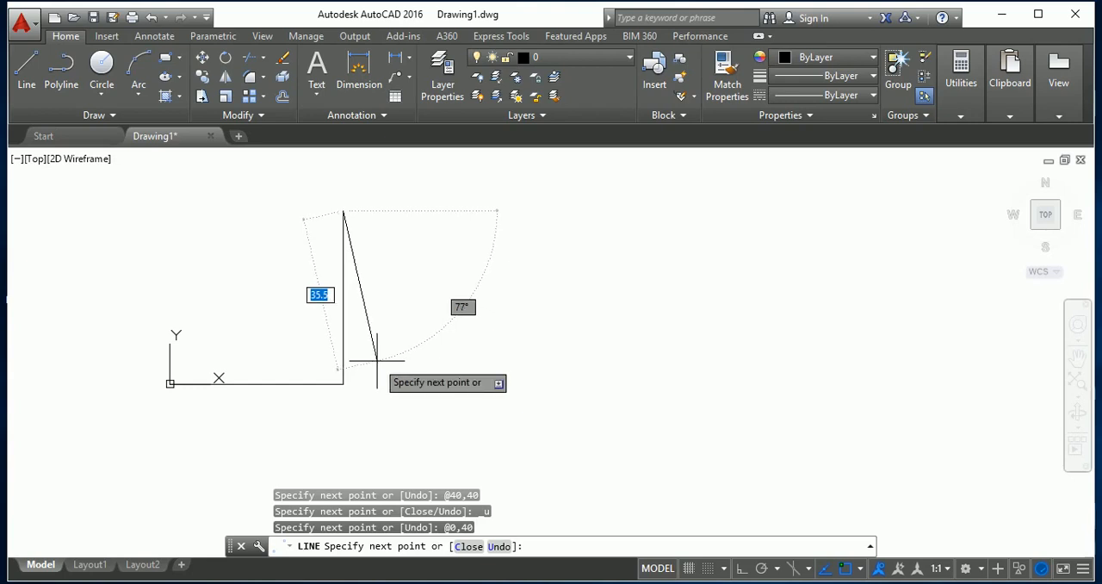
Try drawing the upper side with a relative offset of 40,0, and undo that segment.
text(40)
key(Tab)
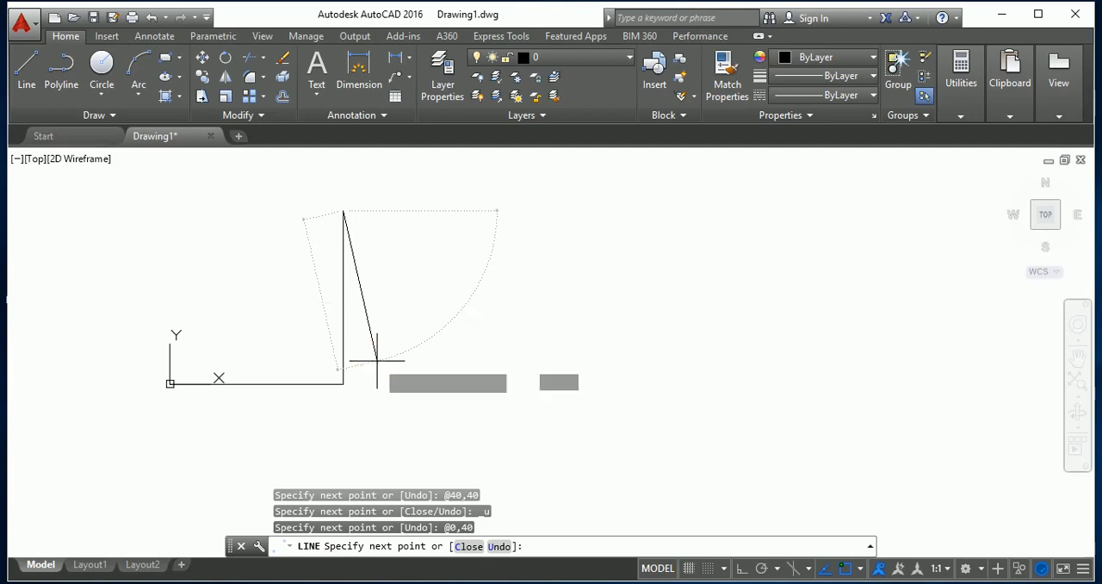
text(0)
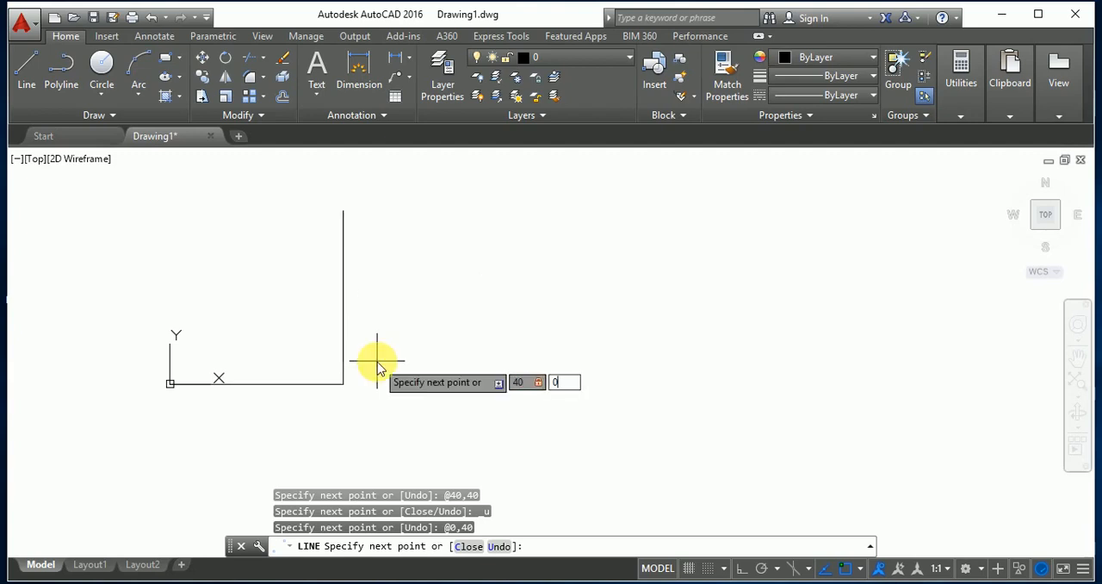
key(Return)
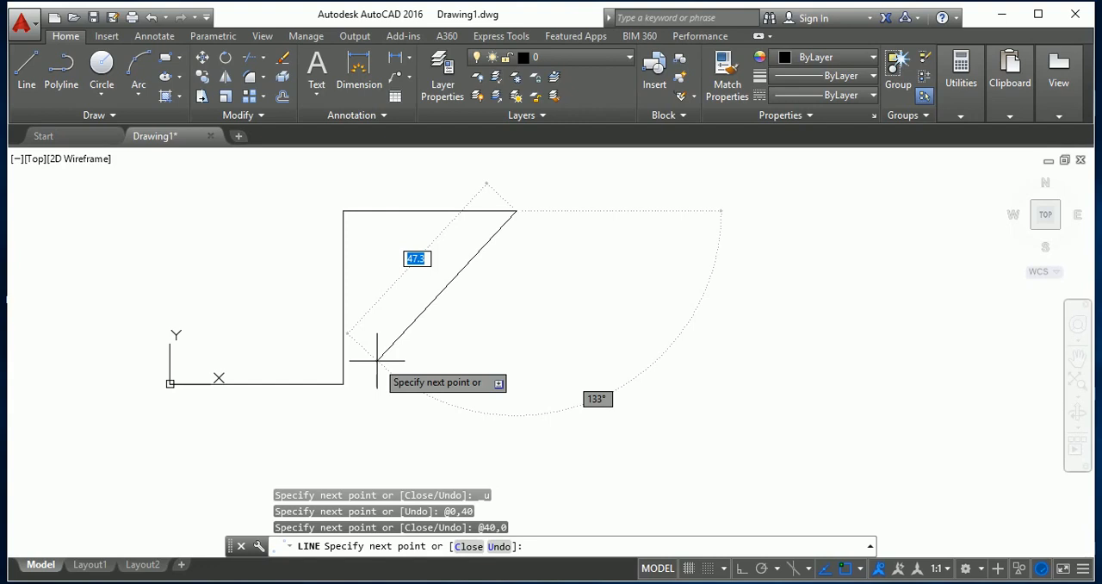
key(ctrl+z)
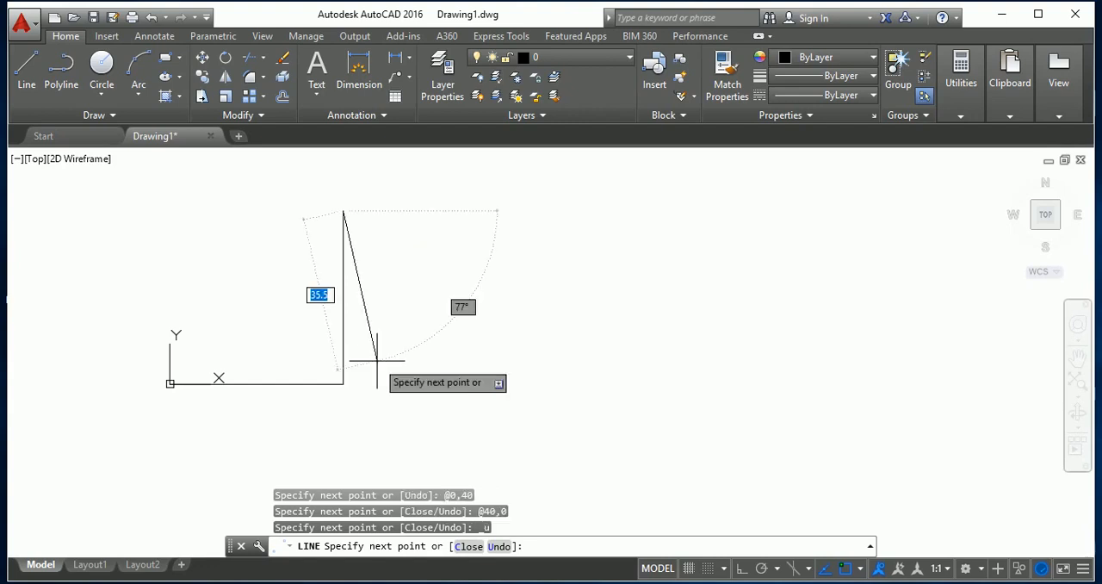
Try drawing the upper side from the vertical side's end with a relative offset of 40,180, and undo it.
text(40)
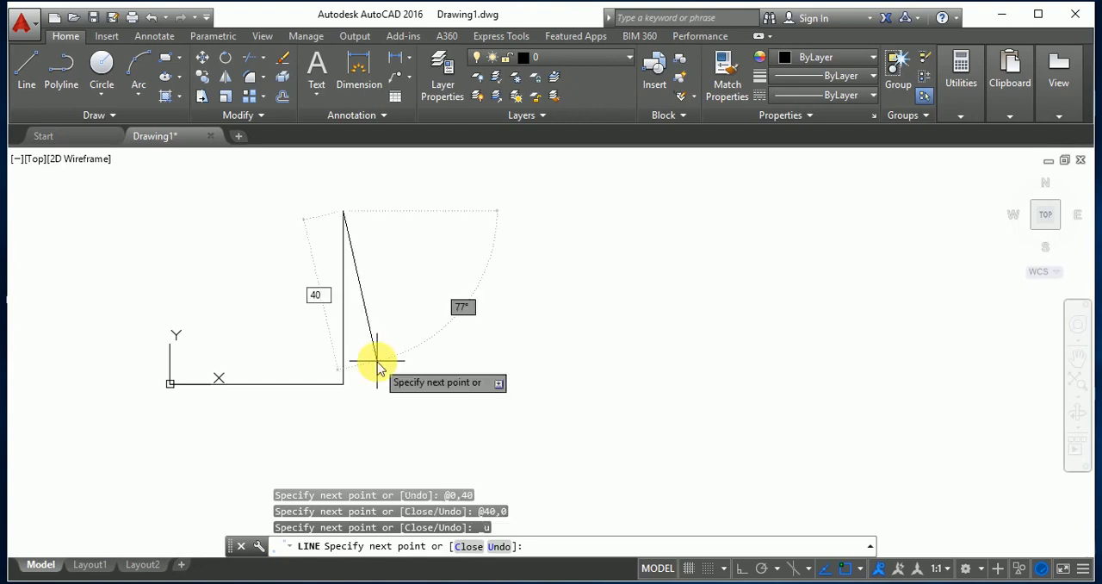
key(Tab)
text(180)
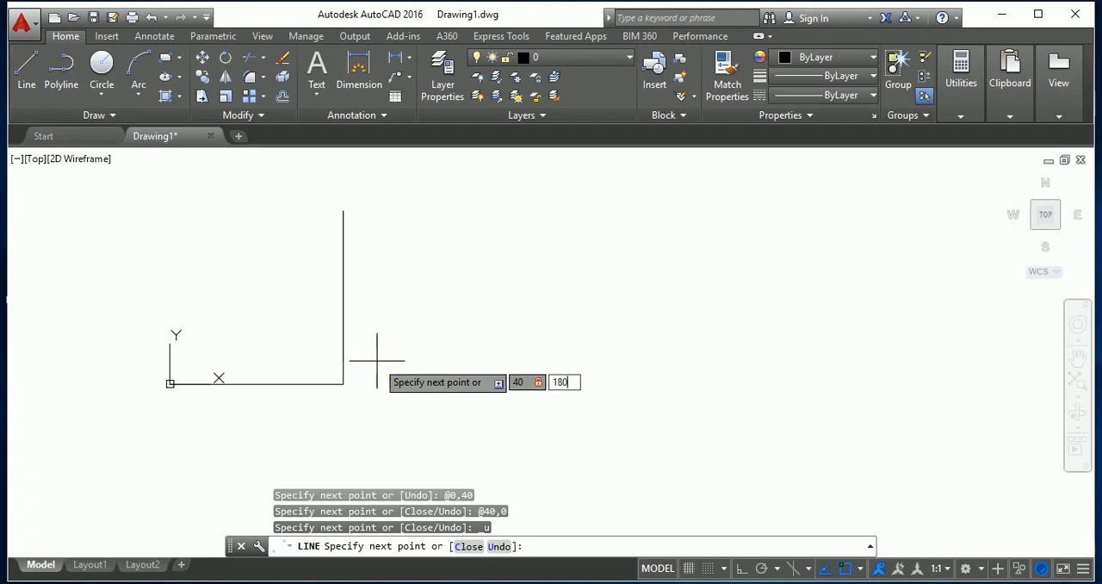
key(Return)
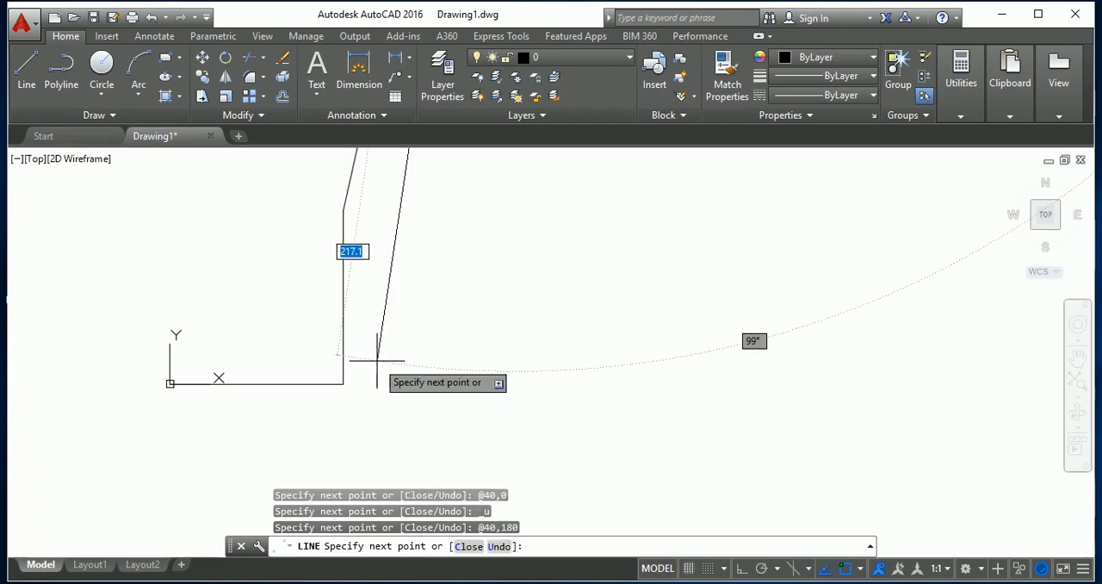
key(ctrl+z)
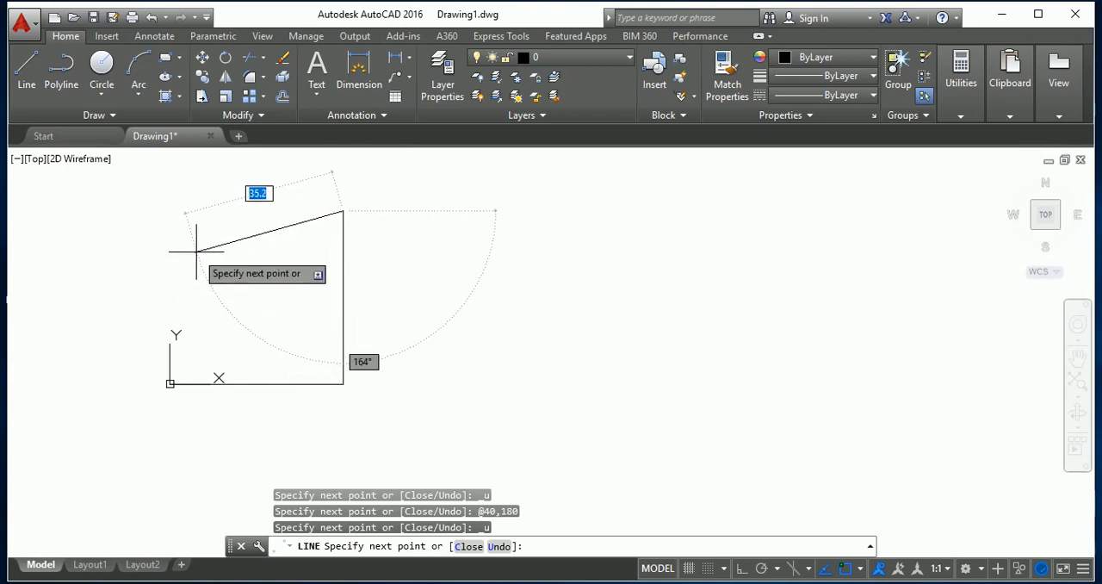
Try drawing the upper side from the vertical side's end with a relative offset of 40,40, undo it, and end the line.
text(40.)
key(BackSpace)
key(Tab)
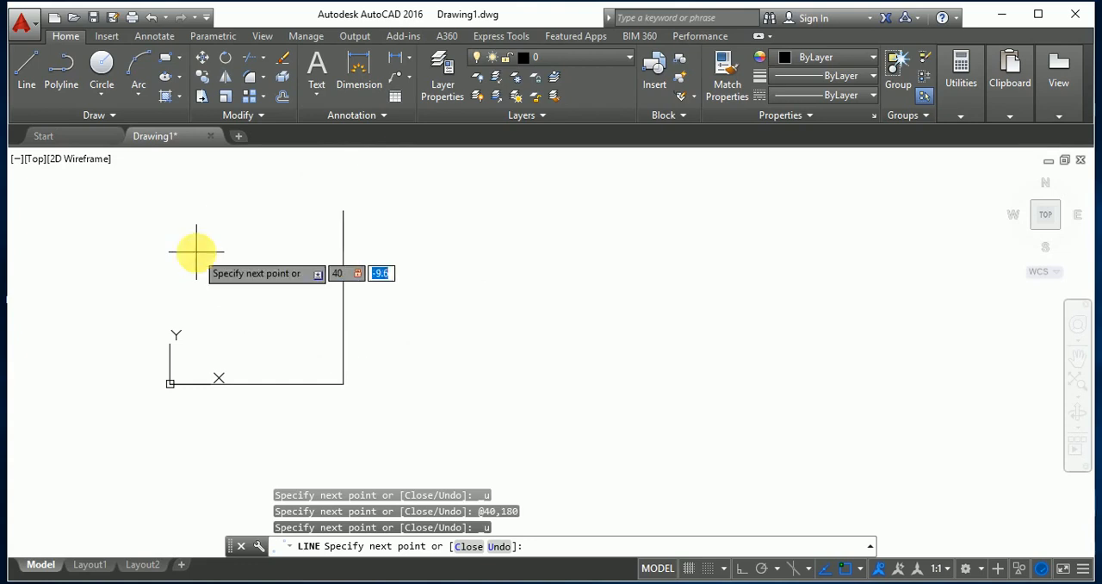
text(40)
key(Return)
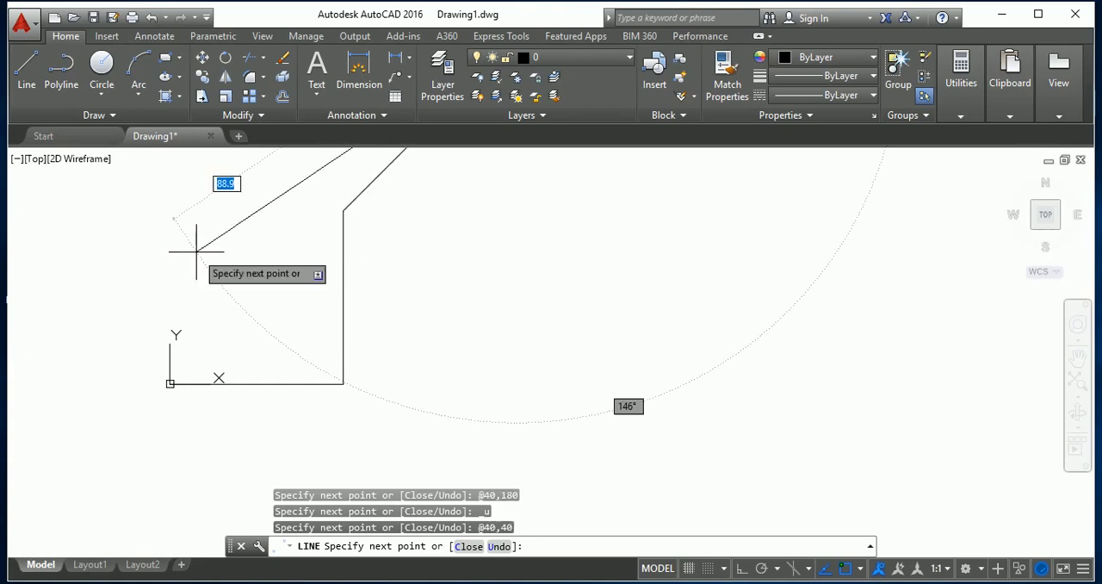
key(ctrl+z)
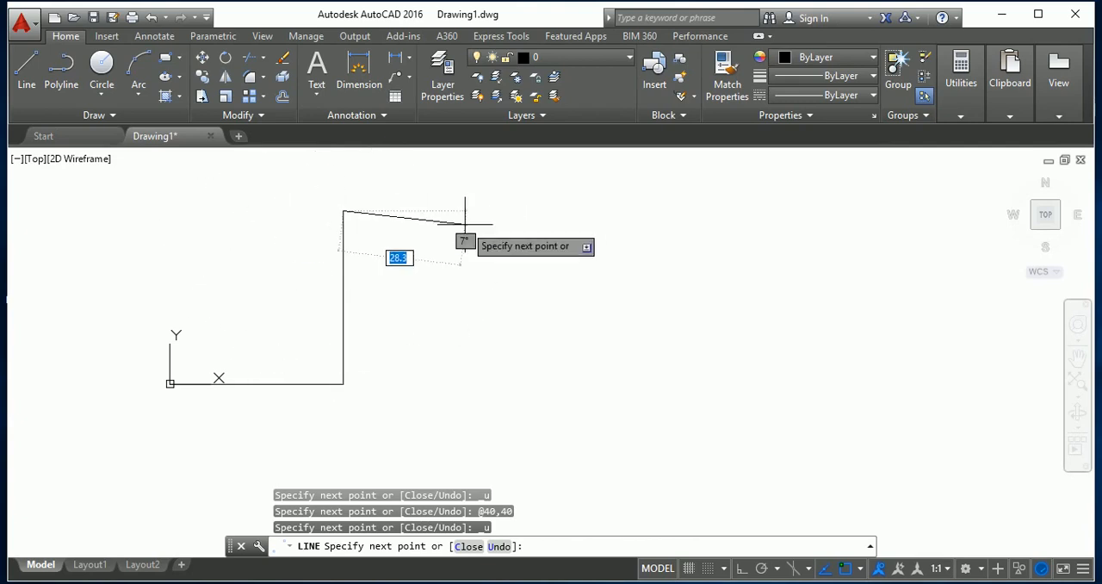
key(Escape)
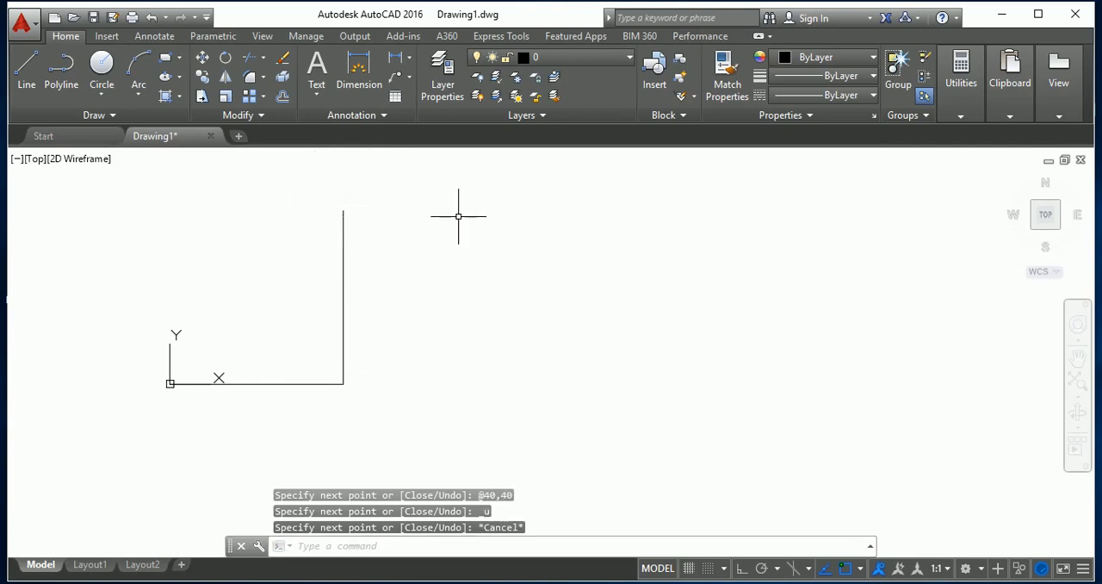
Delete the square's vertical side, keeping only the base line.
scroll(433, 285, down, 4)
scroll(422, 310, up, 4)
click(409, 326)
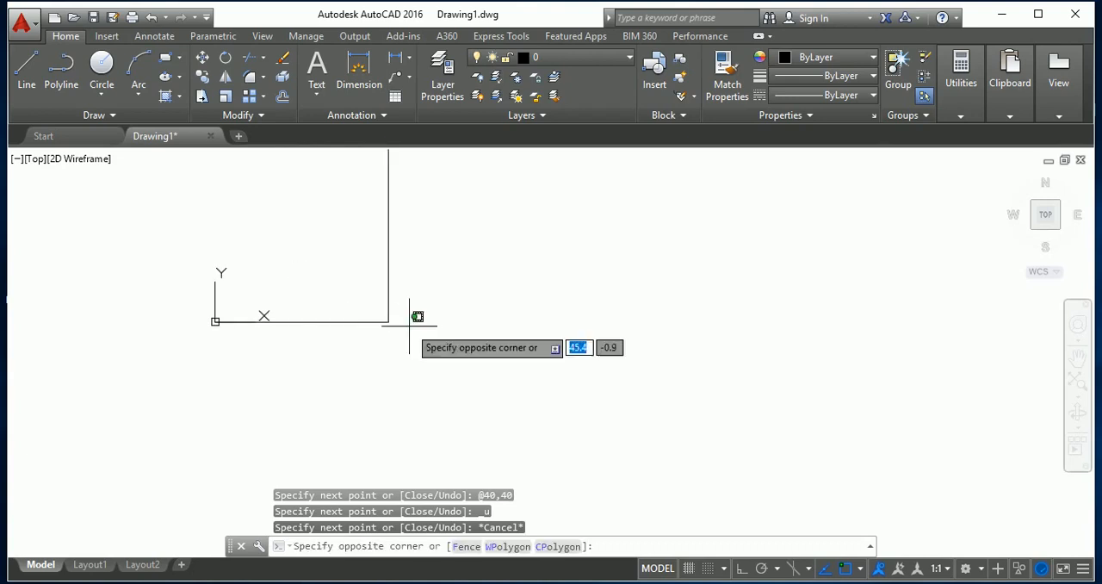
key(Escape)
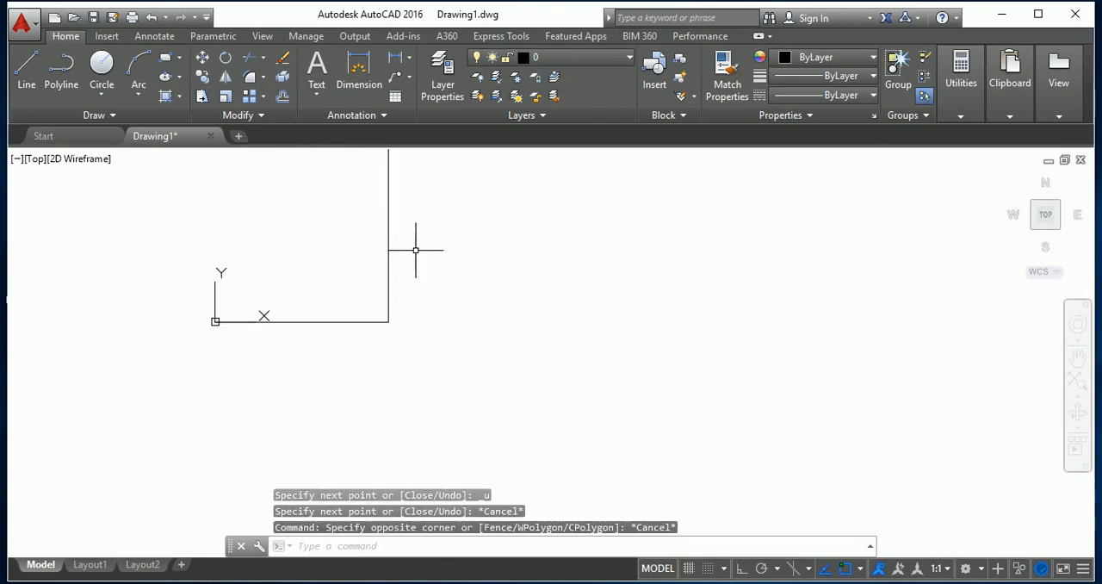
scroll(396, 297, down, 3)
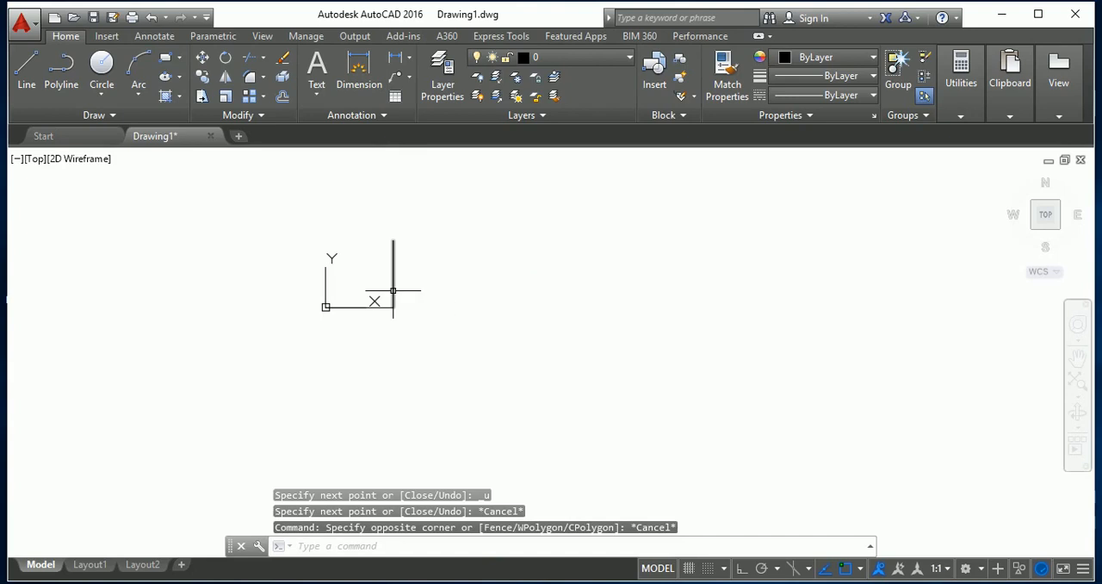
click(392, 291)
key(Delete)
scroll(404, 314, up, 2)
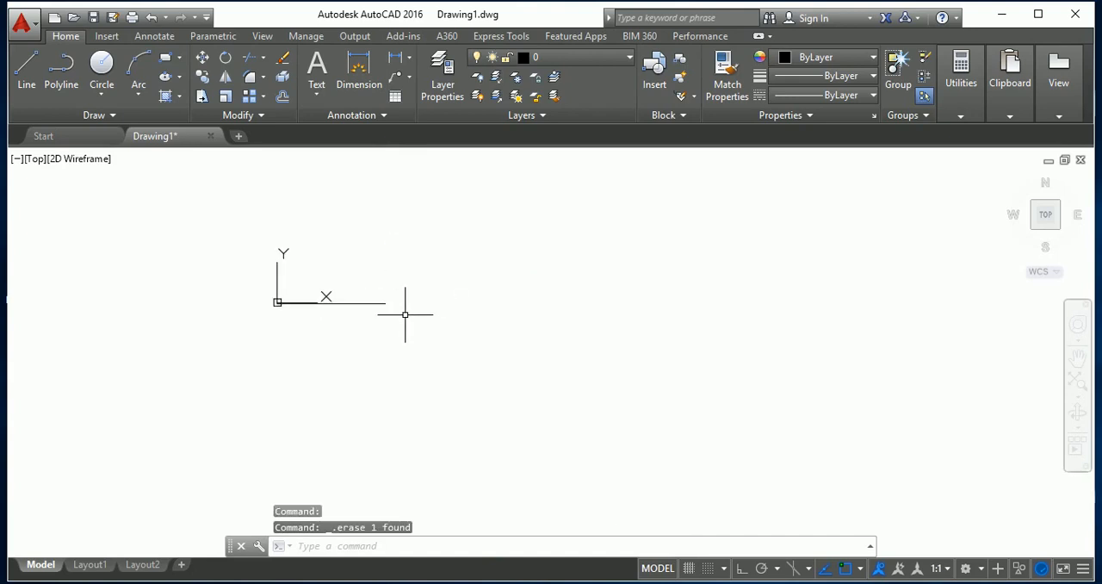
Start a new line at the base line's free end, away from the origin.
scroll(379, 284, up, 4)
scroll(349, 255, down, 4)
scroll(346, 249, up, 4)
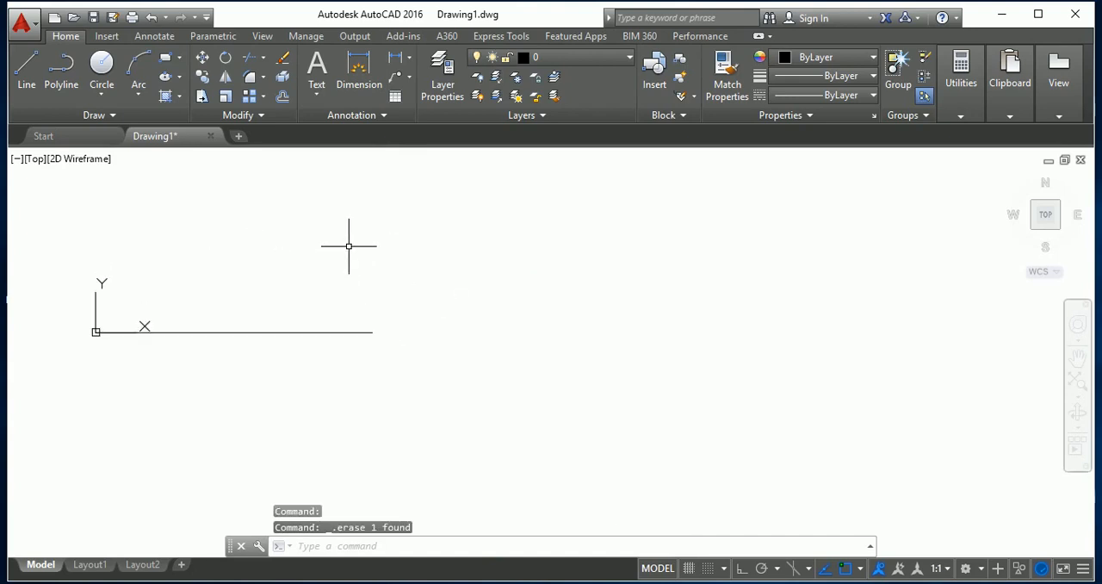
key(Escape)
text(l)
key(Return)
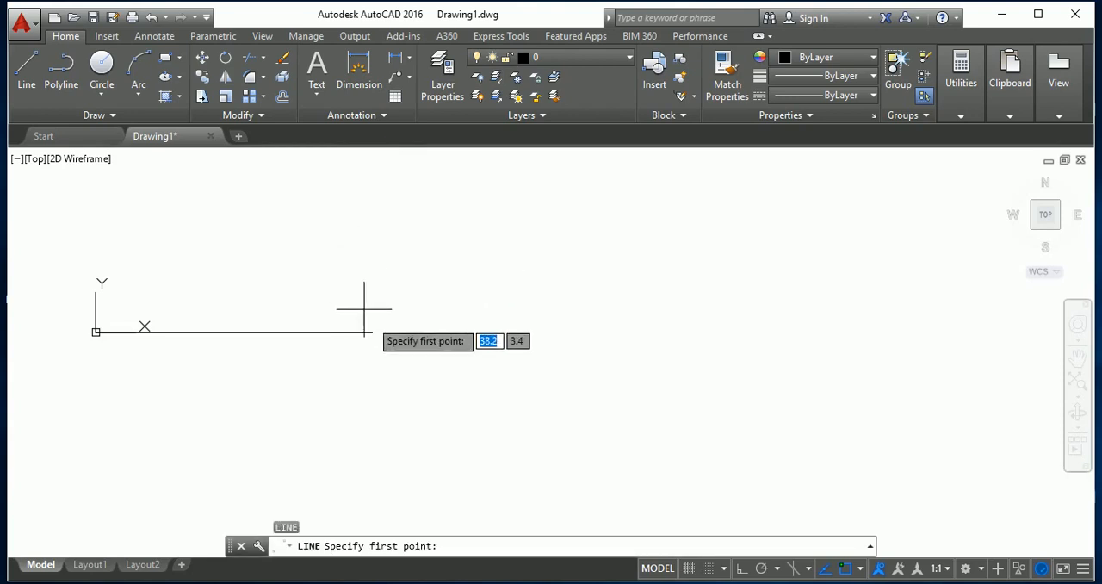
click(371, 330)
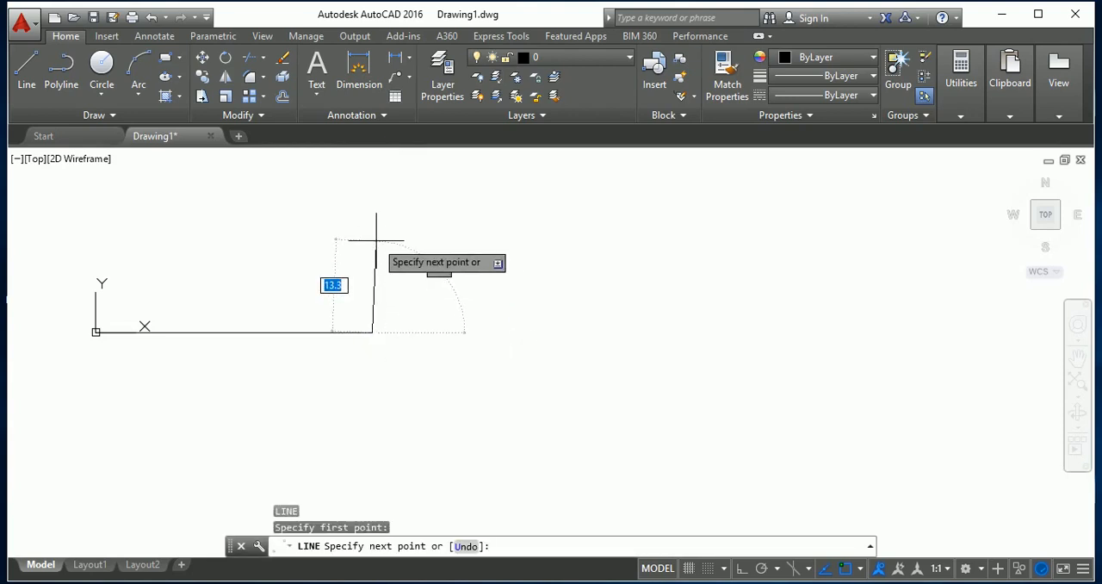
Try drawing the vertical side with a relative offset of 40,0, and undo that segment.
text(40)
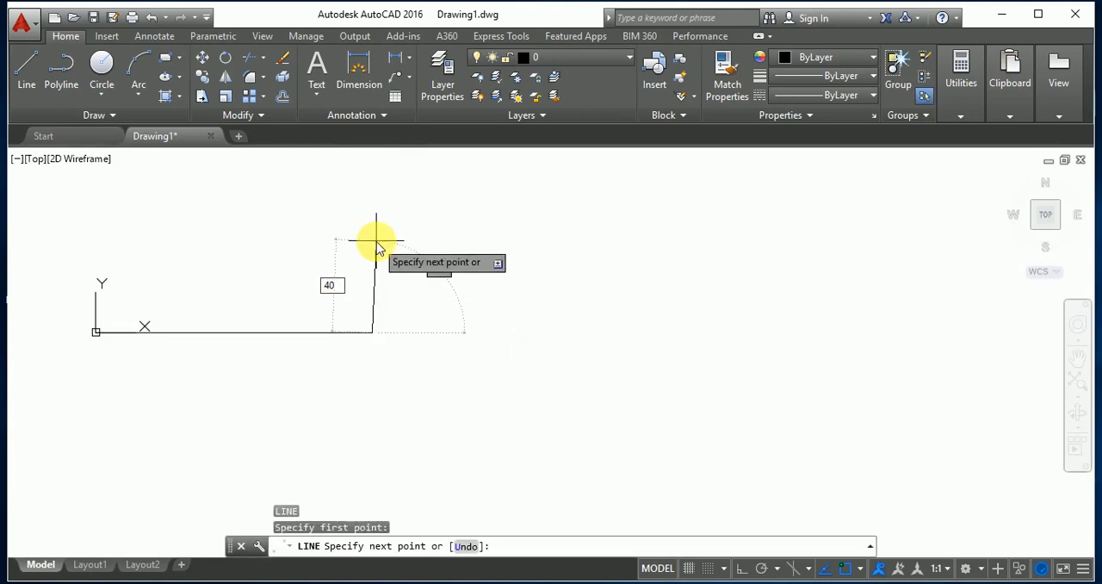
key(Tab)
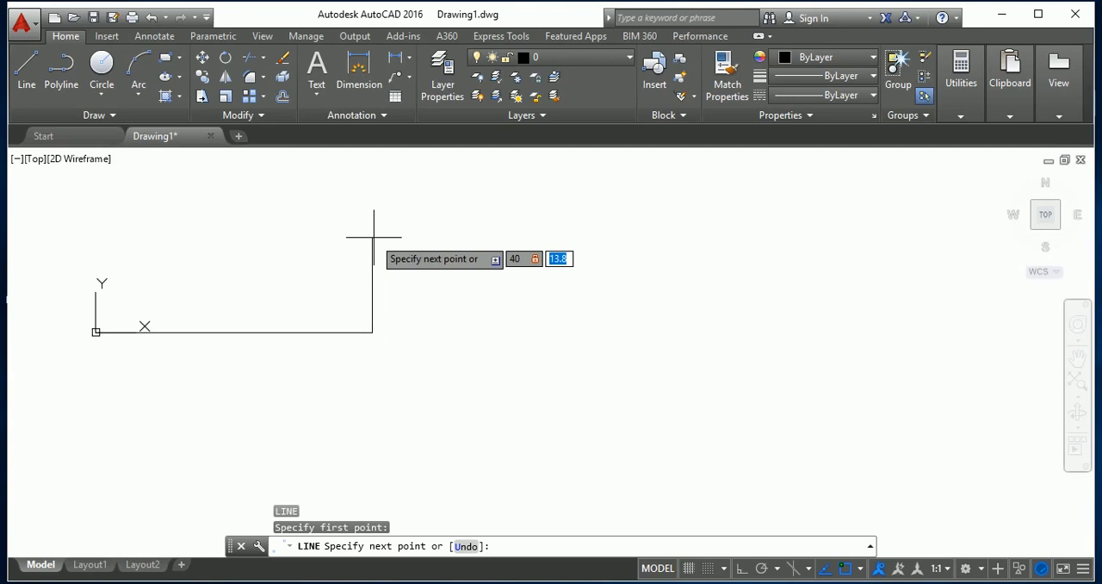
text(0)
key(Return)
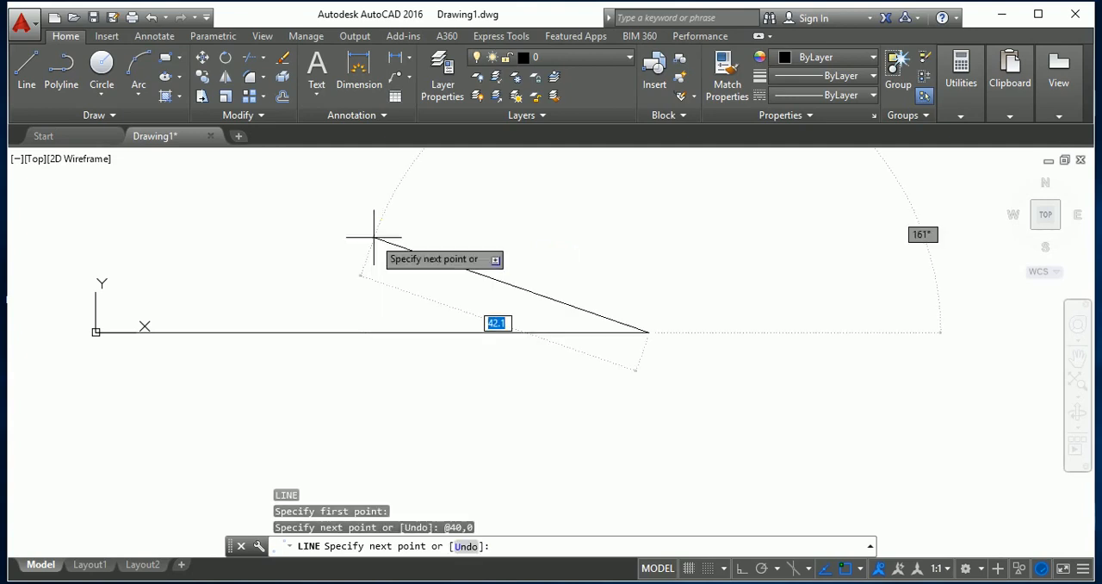
key(ctrl+z)
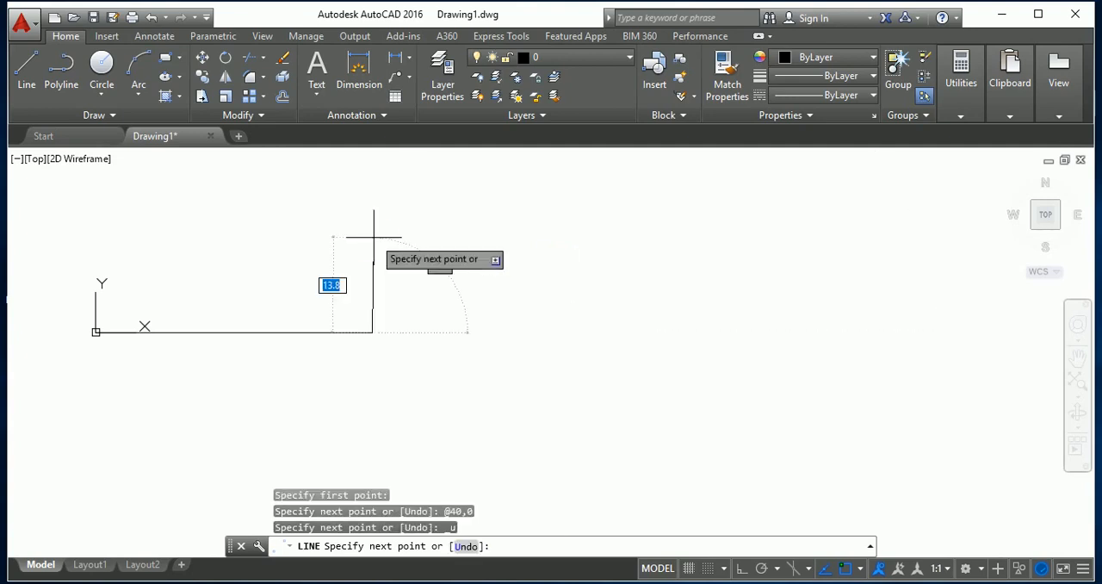
Try drawing the vertical side from the base line's end with a relative offset of 40,90, and undo it.
text(40)
text(<90)
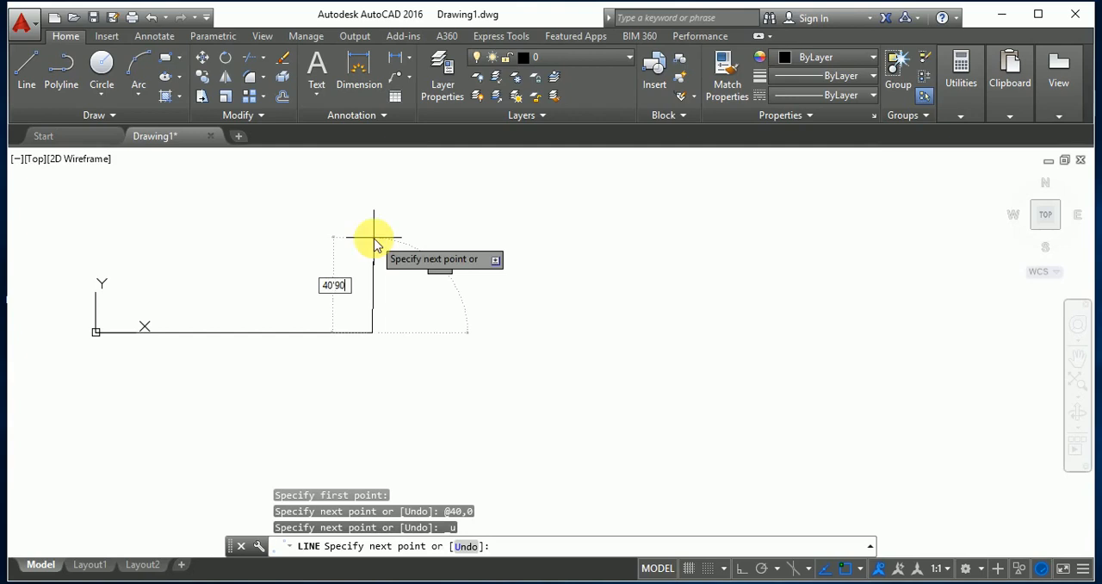
key(BackSpace)
text(40)
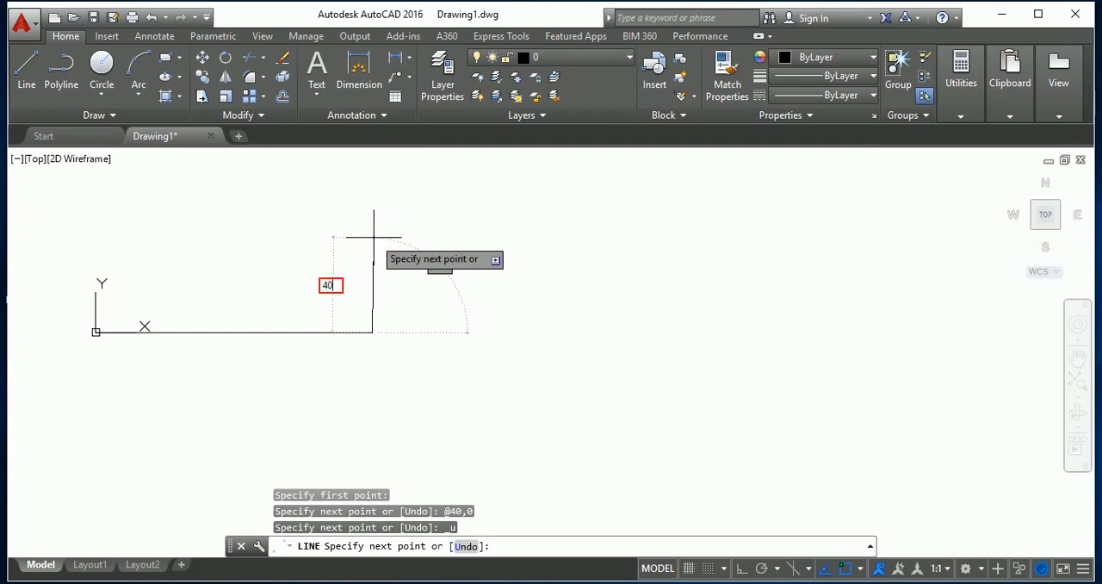
key(Tab)
text(90)
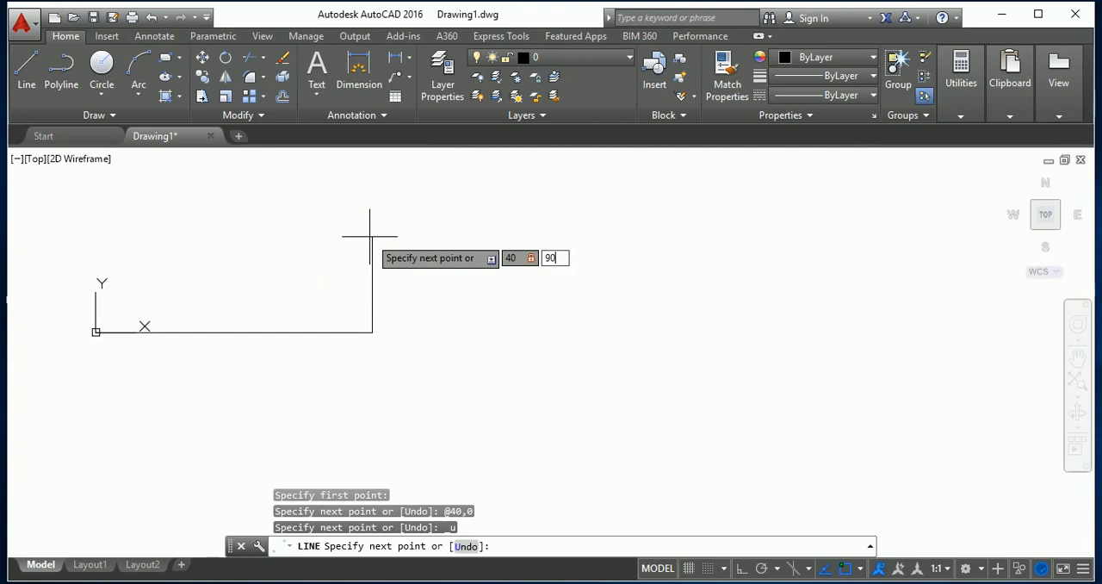
key(Return)
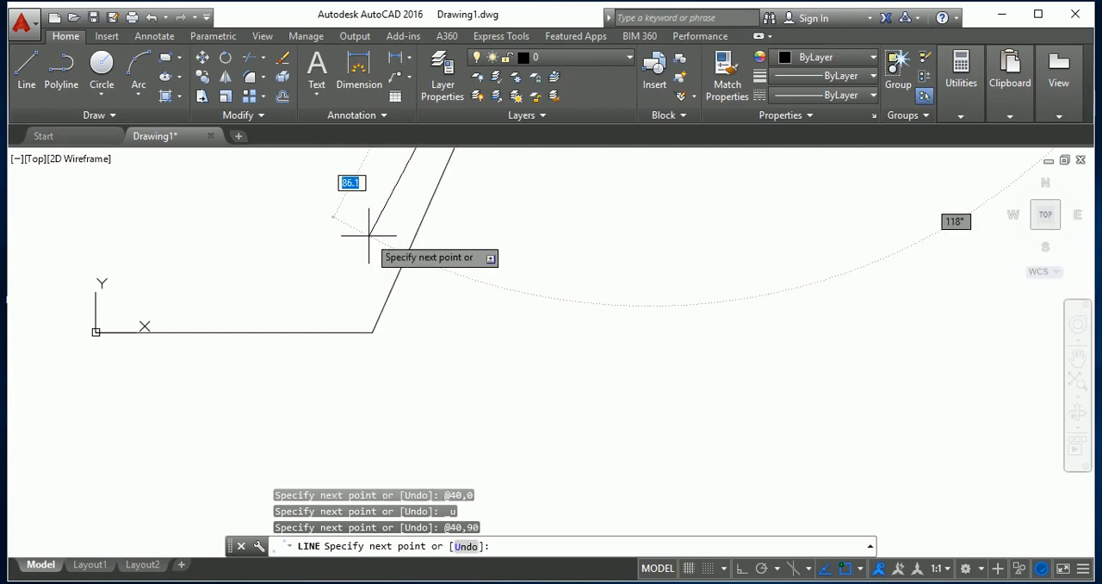
key(ctrl+z)
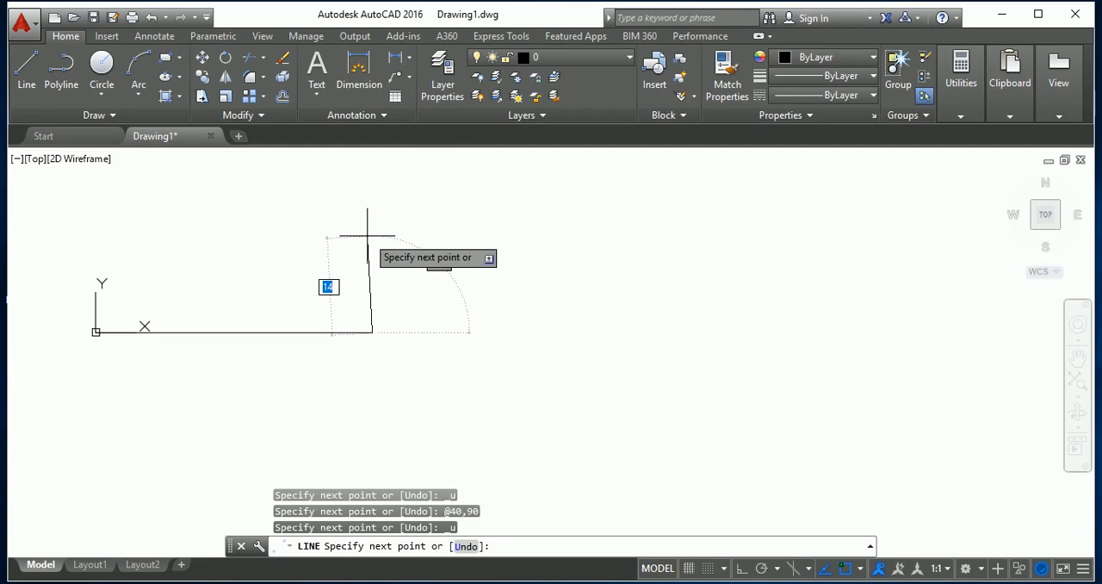
Draw the vertical side from the base line's end using a relative offset of 0,40.
click(368, 235)
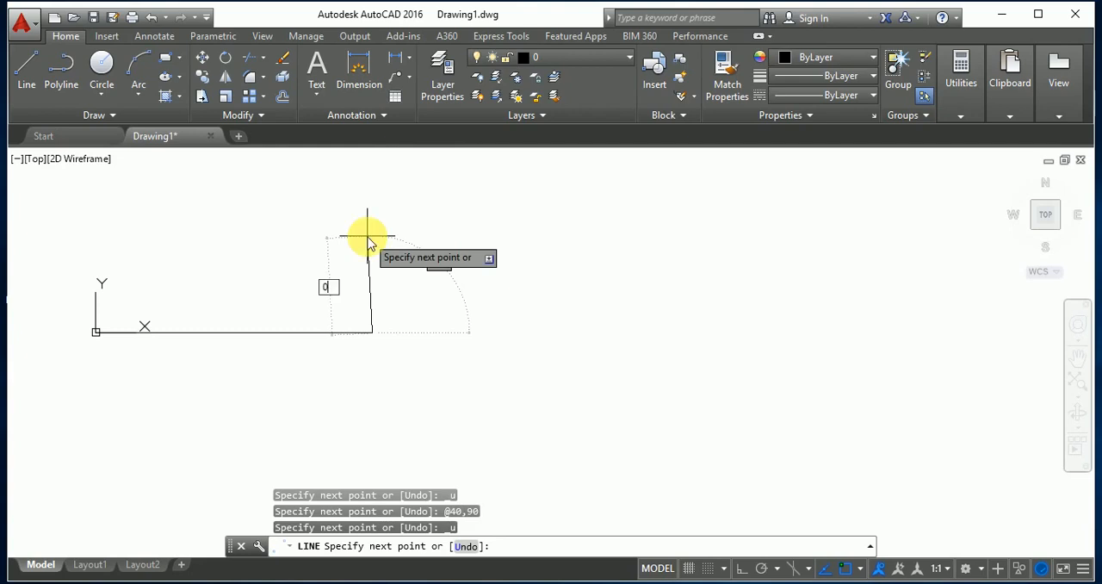
text(@0,40)
key(Return)
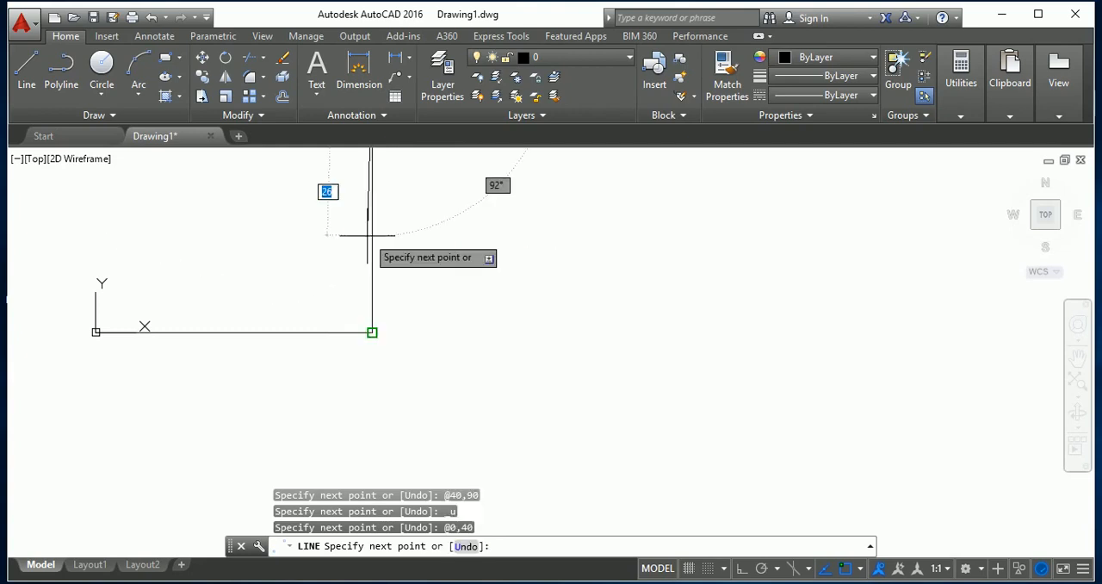
Draw the upper side with a relative offset of -40,0, and undo both the upper and vertical sides.
scroll(330, 319, down, 2)
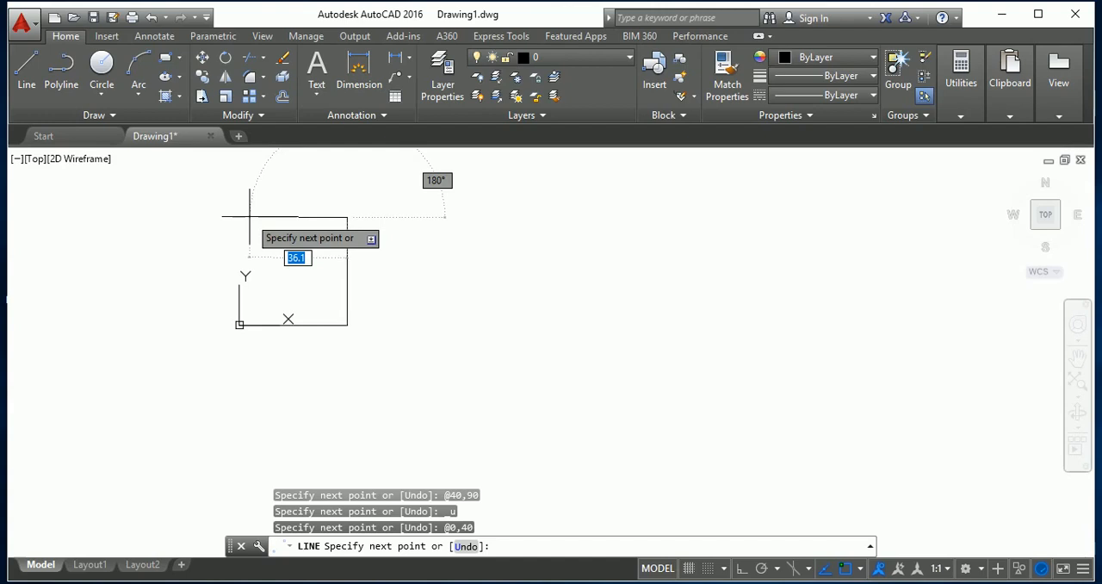
text(-40)
key(Tab)
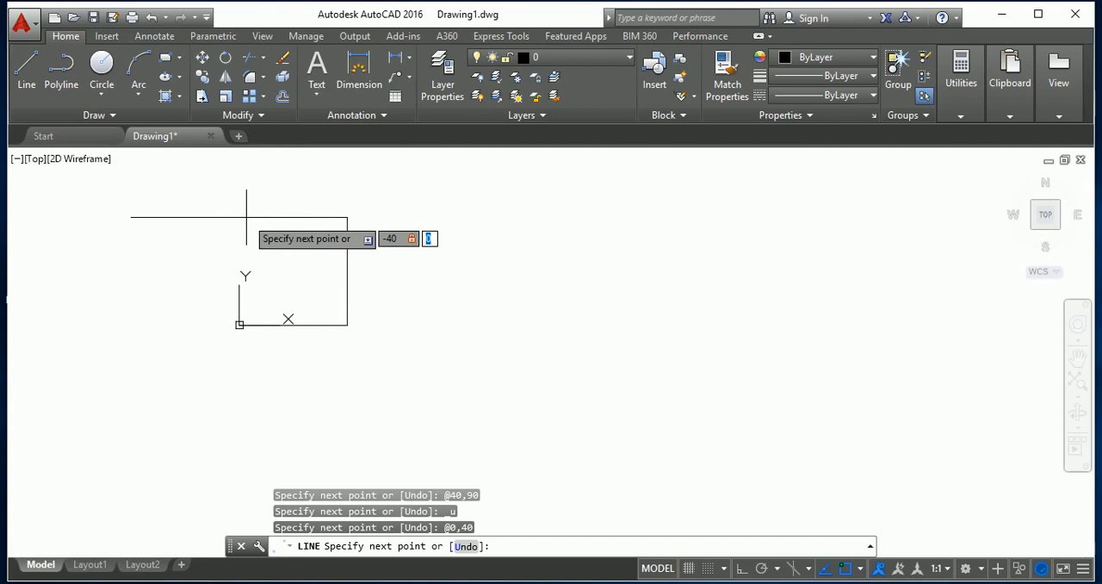
key(Return)
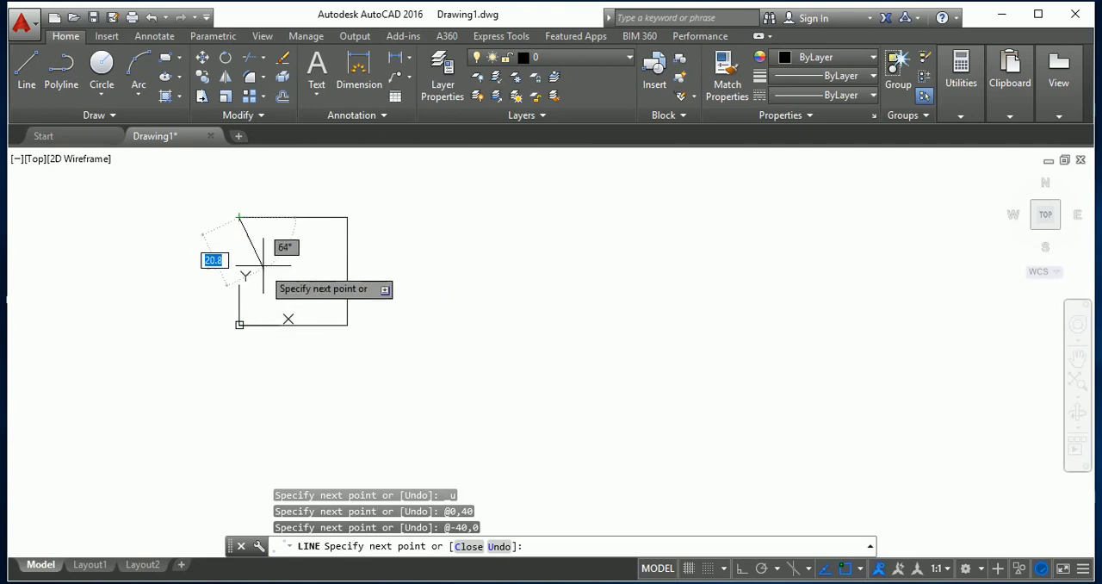
key(ctrl+z)
key(ctrl+z)
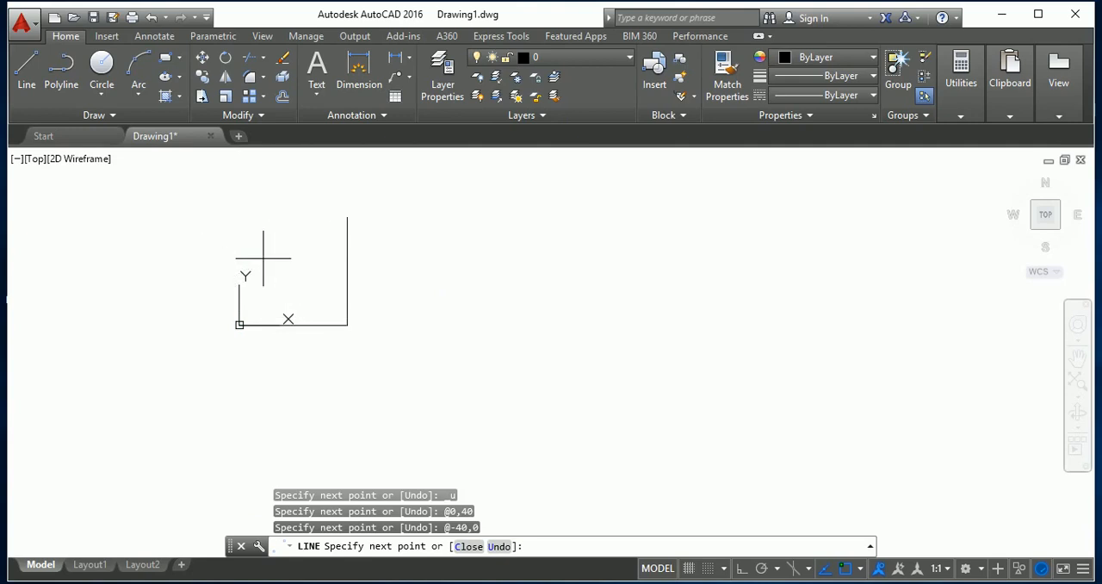
Redraw the square's vertical side from the base line's end with a relative offset of 0,40.
scroll(337, 324, up, 4)
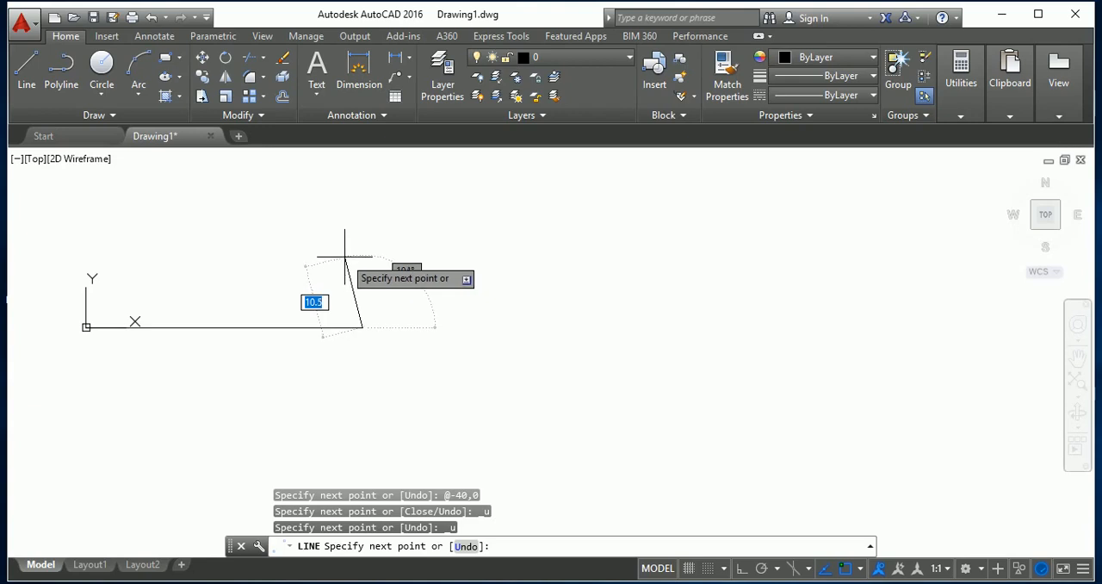
text(0)
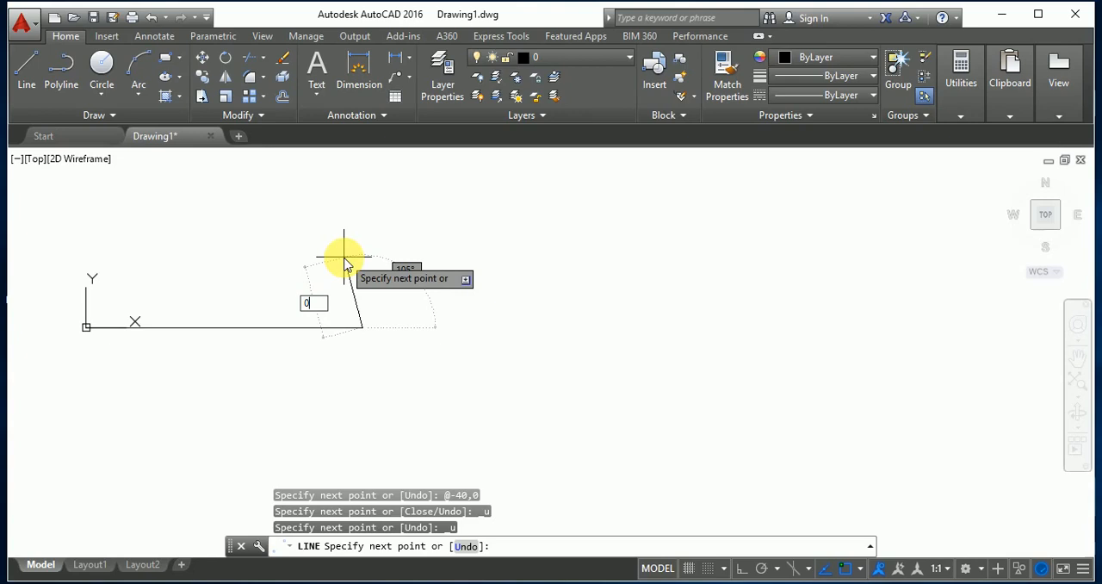
key(Tab)
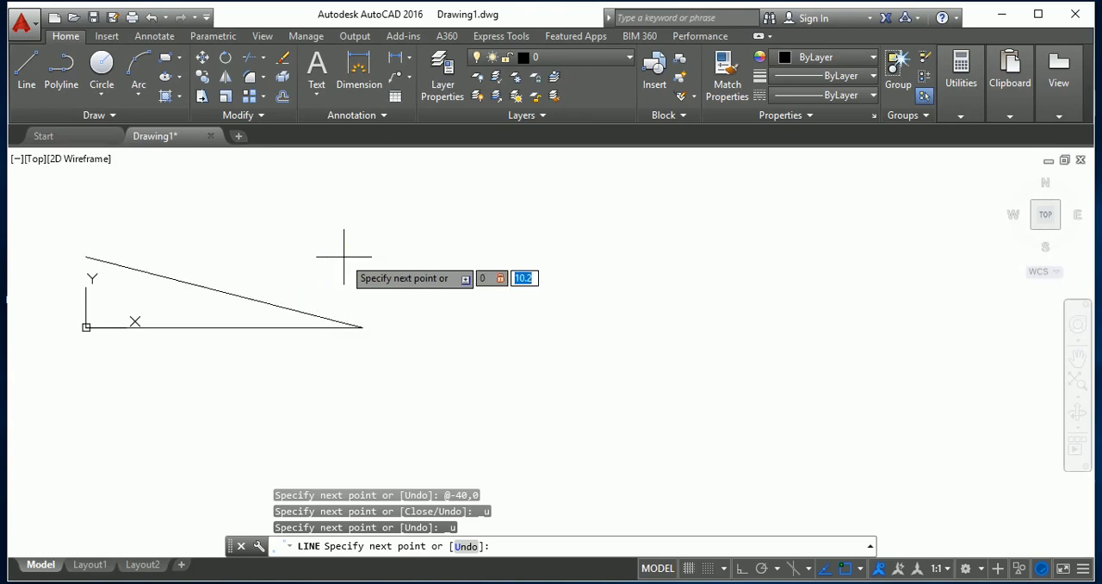
text(40)
key(Return)
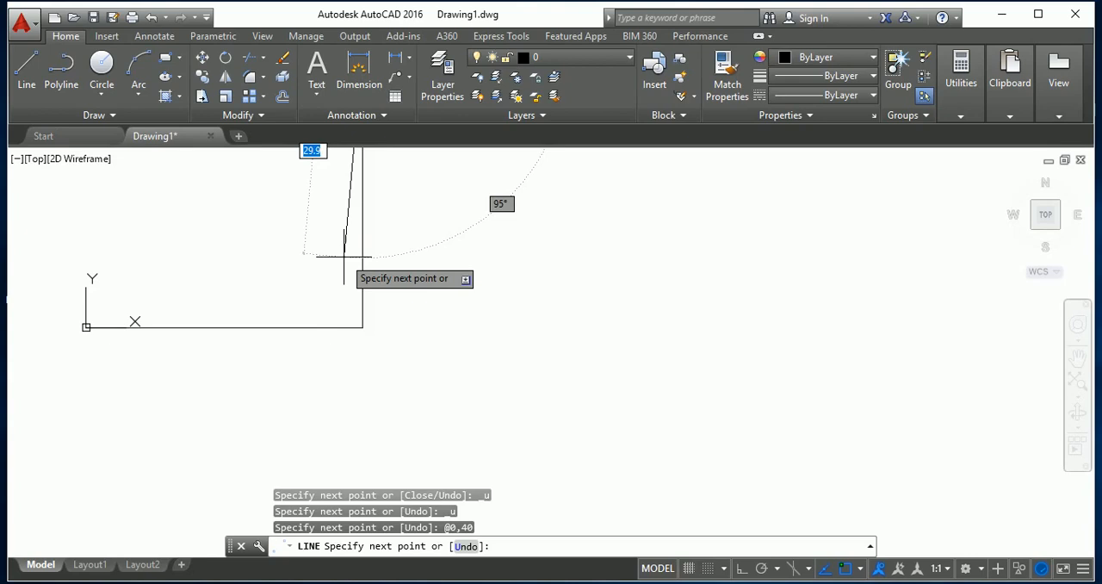
Try drawing the upper side from the vertical side's end with a relative offset of -40,180, and undo it.
scroll(388, 363, down, 4)
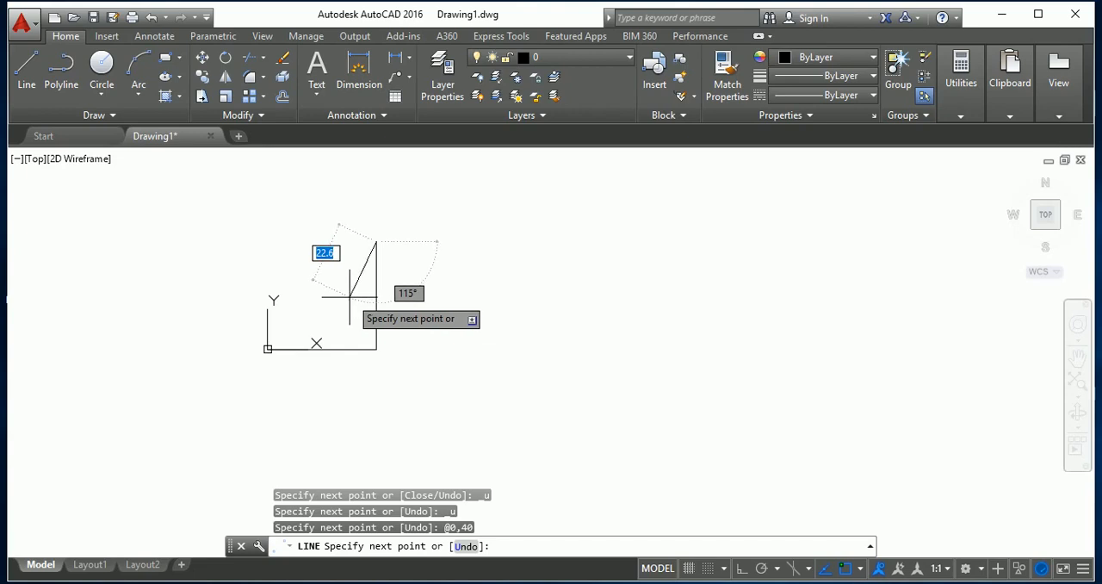
text(-)
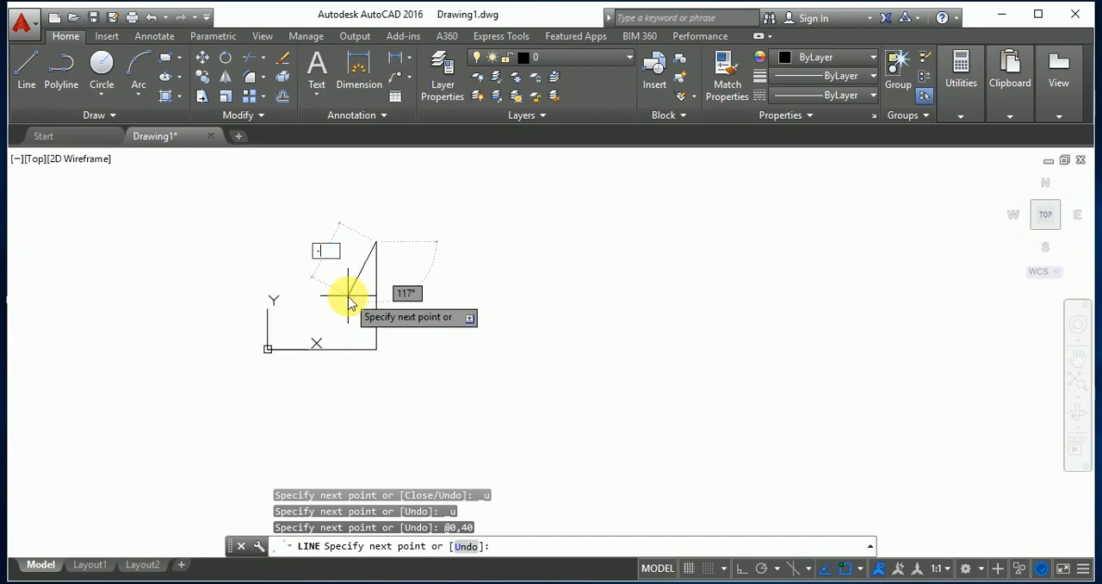
text(40)
key(Tab)
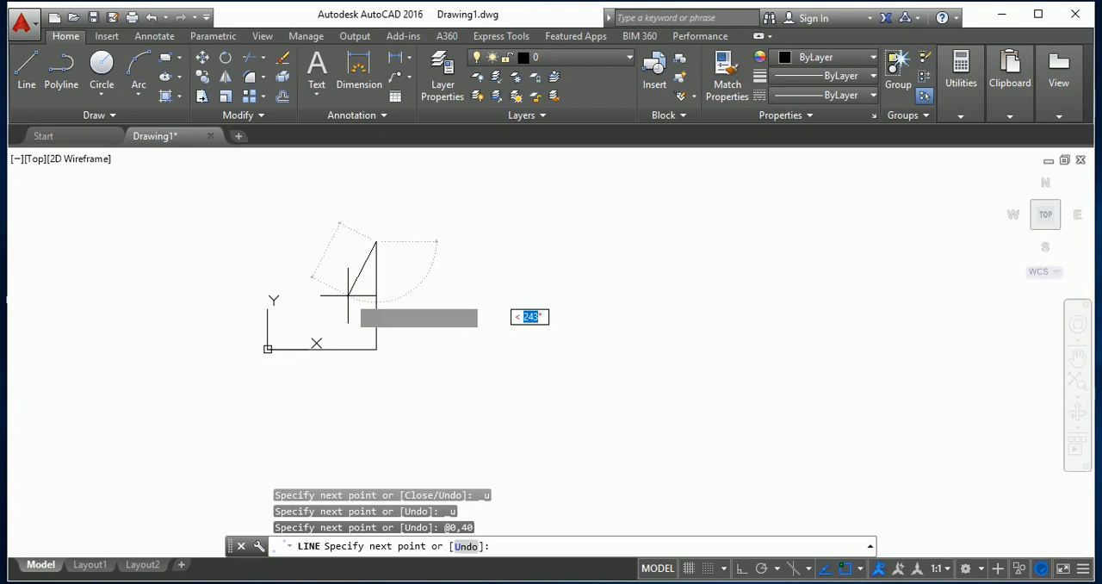
text(,)
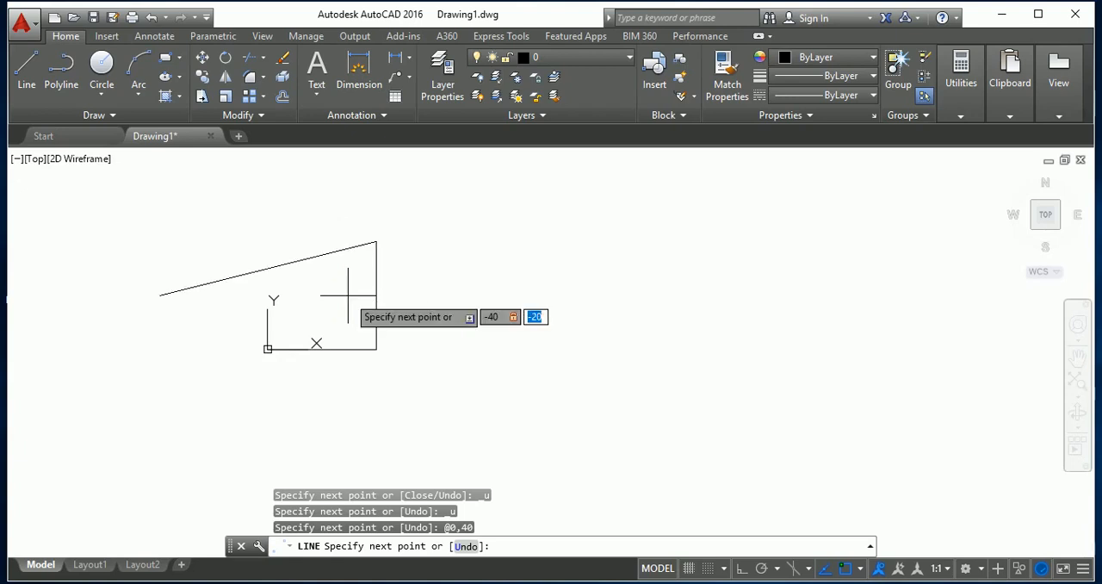
text(180)
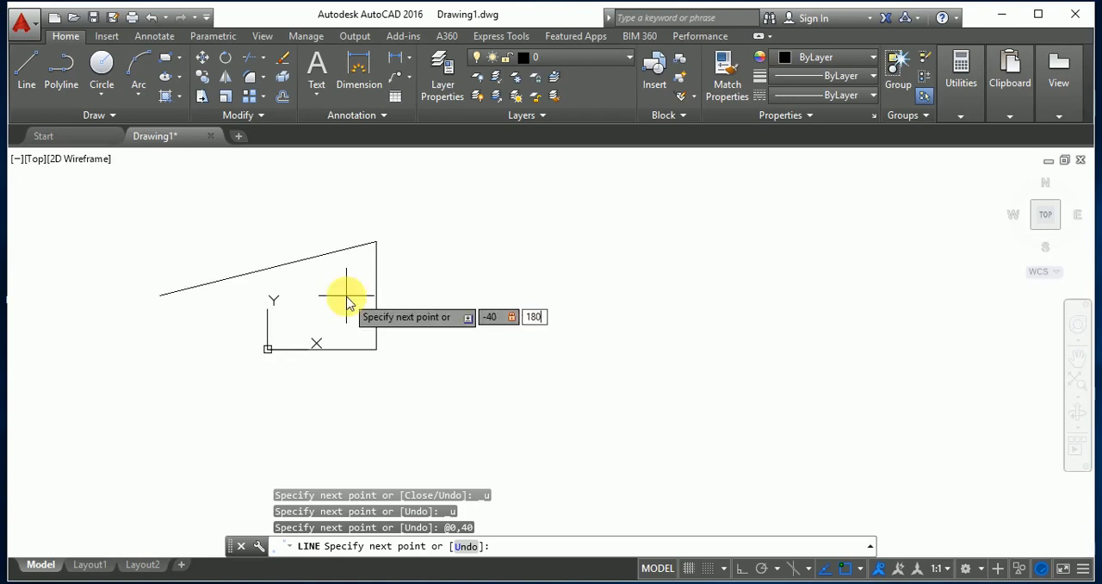
key(Return)
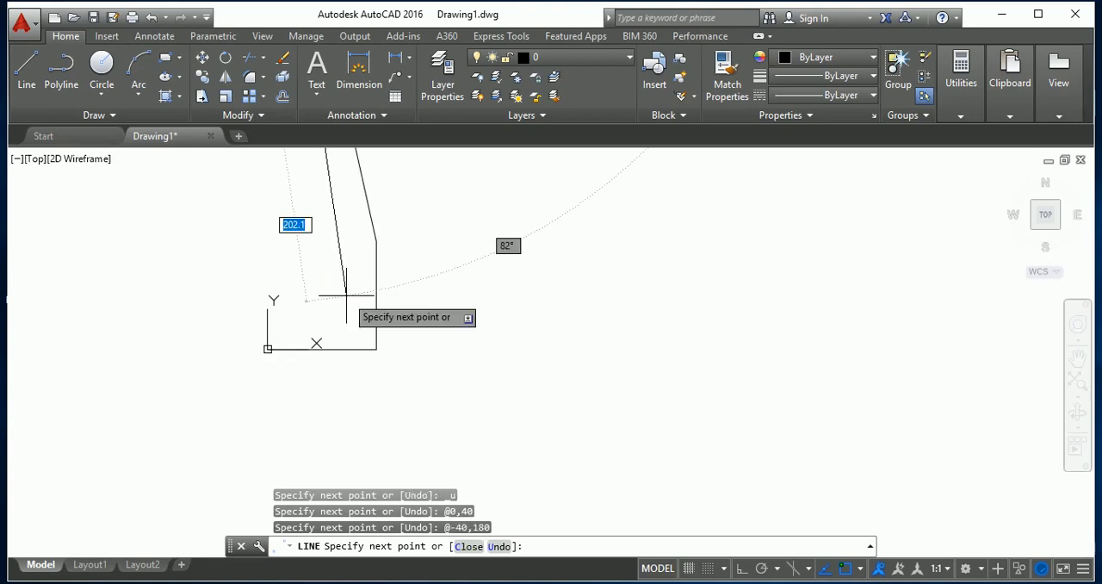
key(ctrl+z)
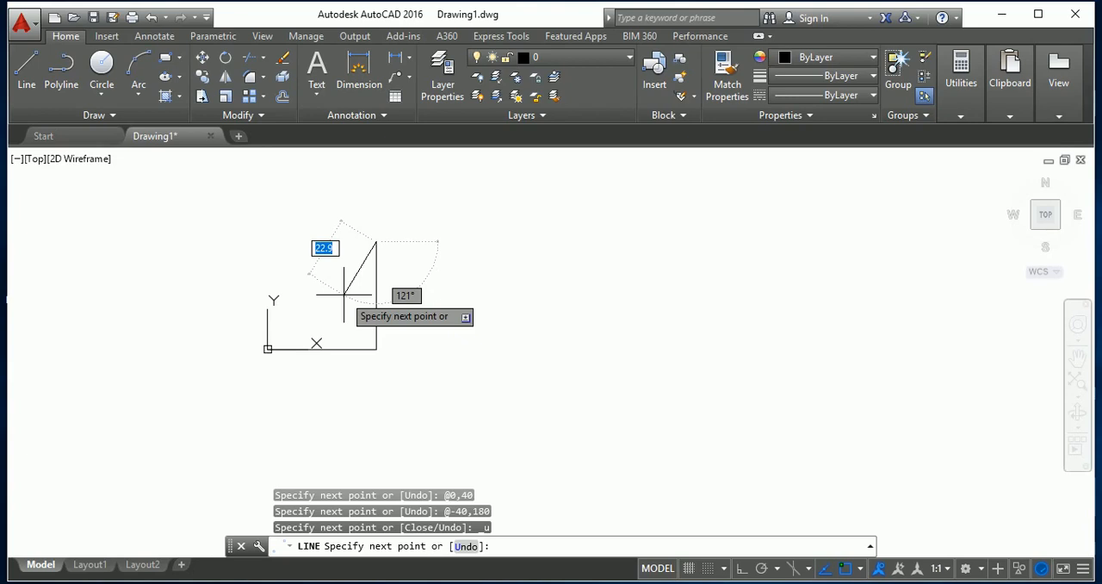
Draw the upper side from the vertical side's end using a relative offset of -40,0, and end the line.
text(-)
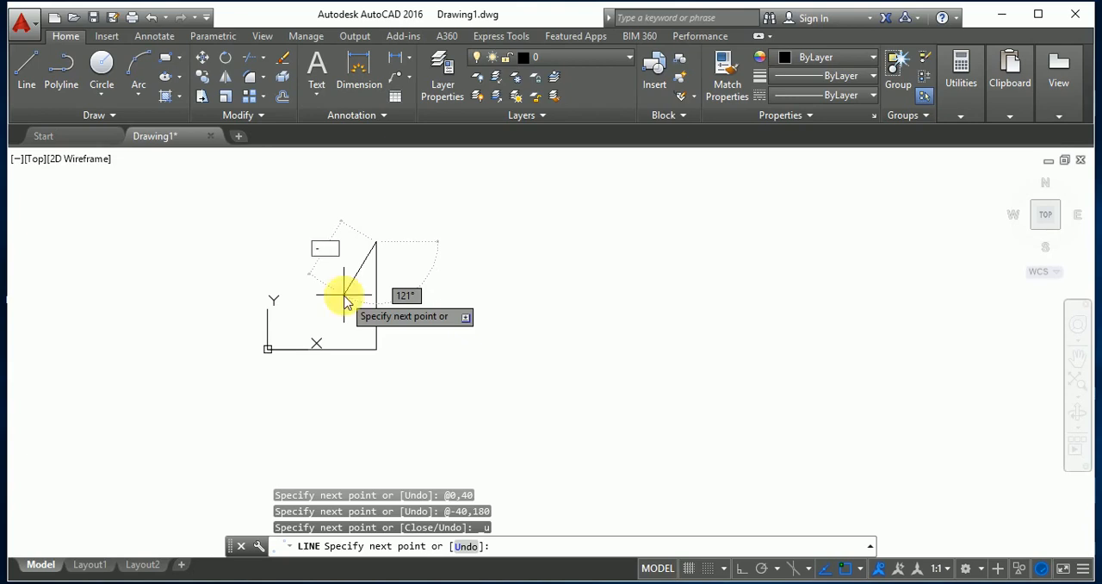
text(40)
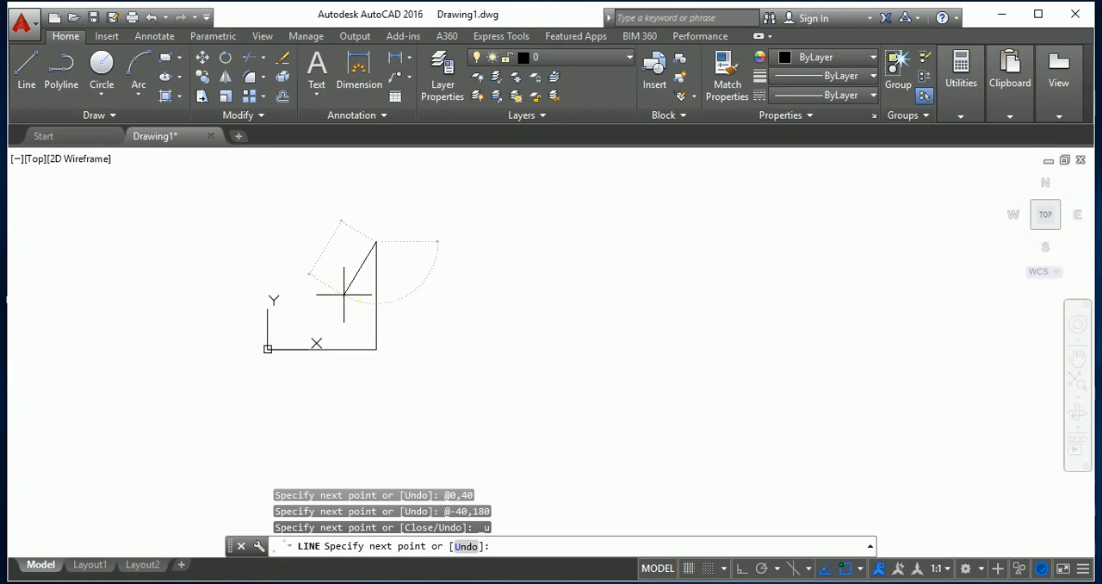
key(Tab)
text(0)
key(Return)
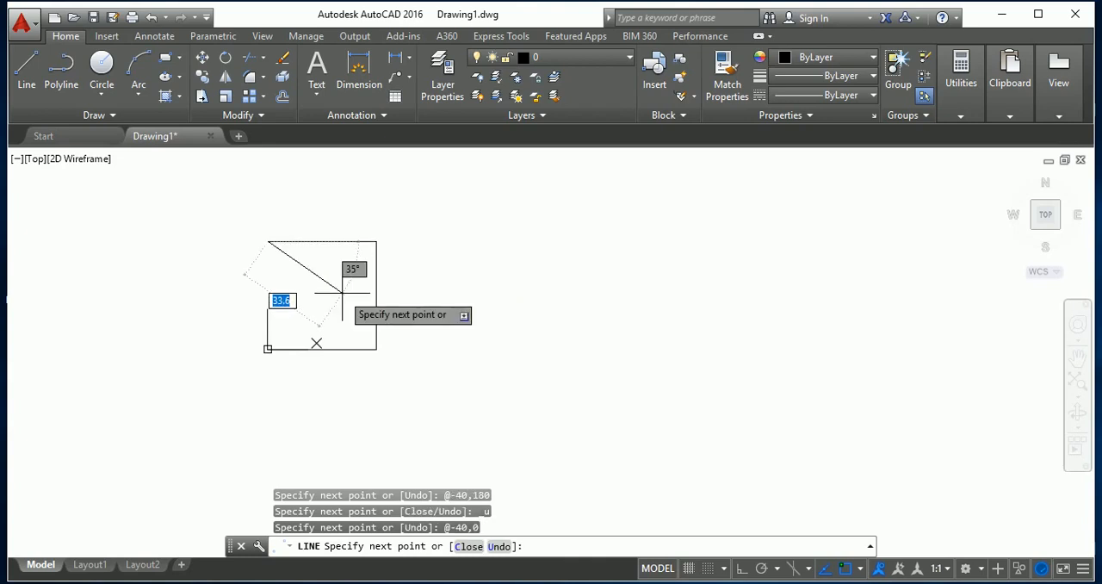
text(C)
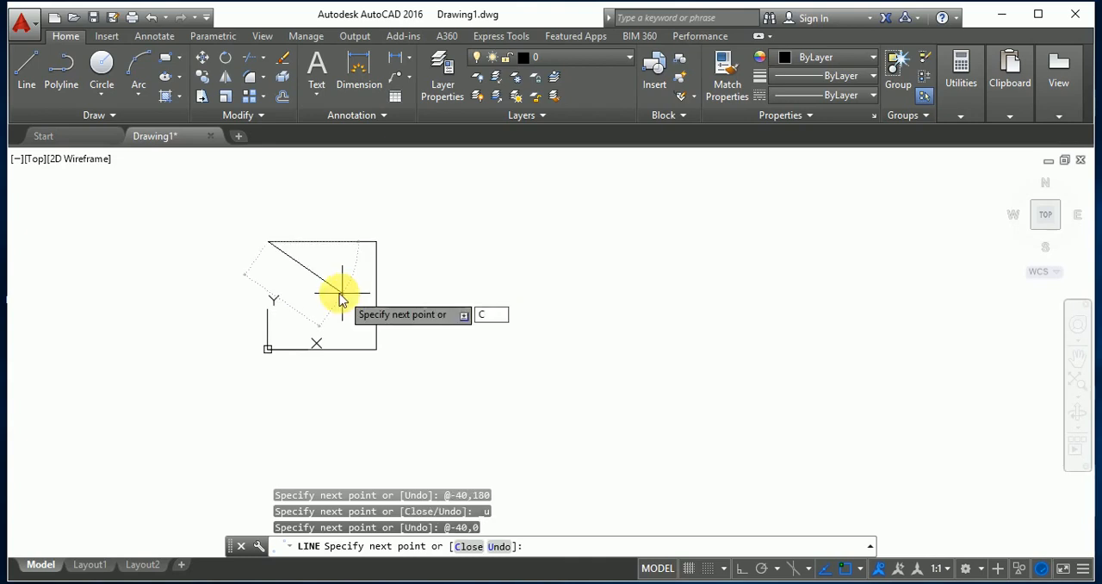
key(Escape)
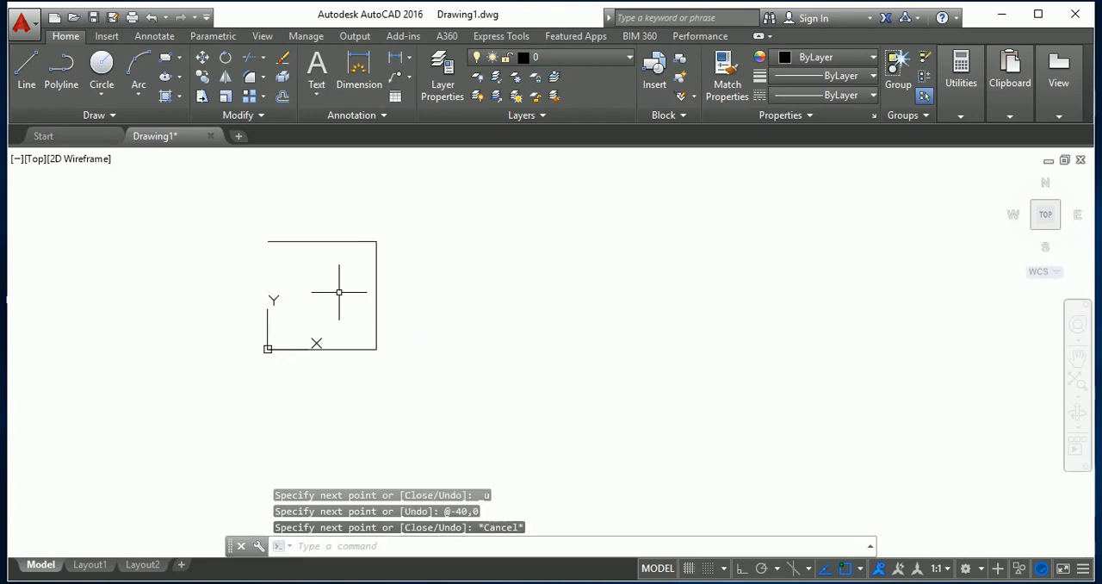
Close the square with a separate line from the upper side's free end, using a relative offset of 0,-40.
key(Return)
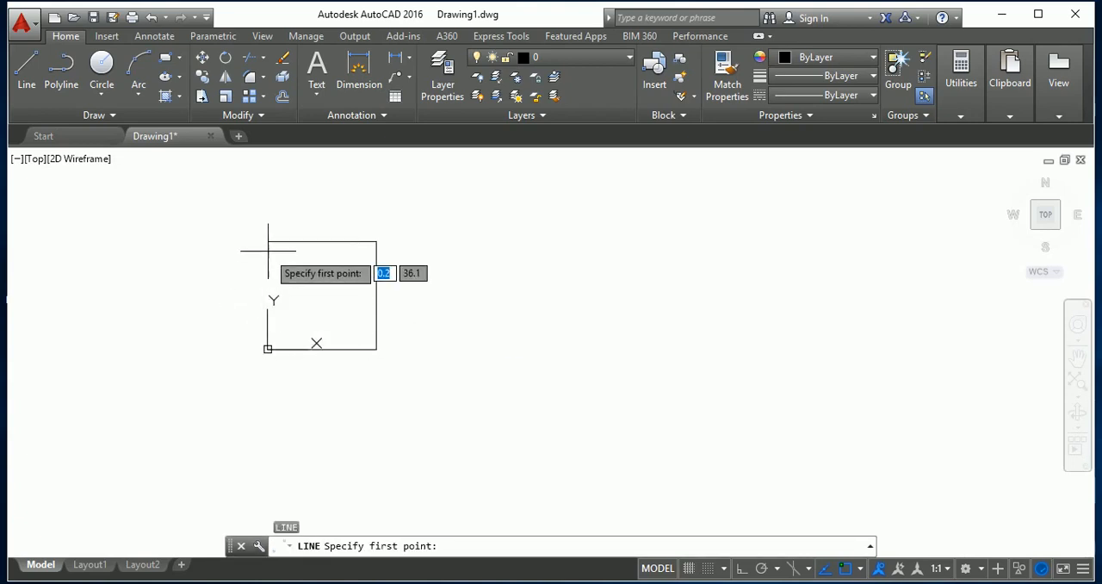
click(268, 242)
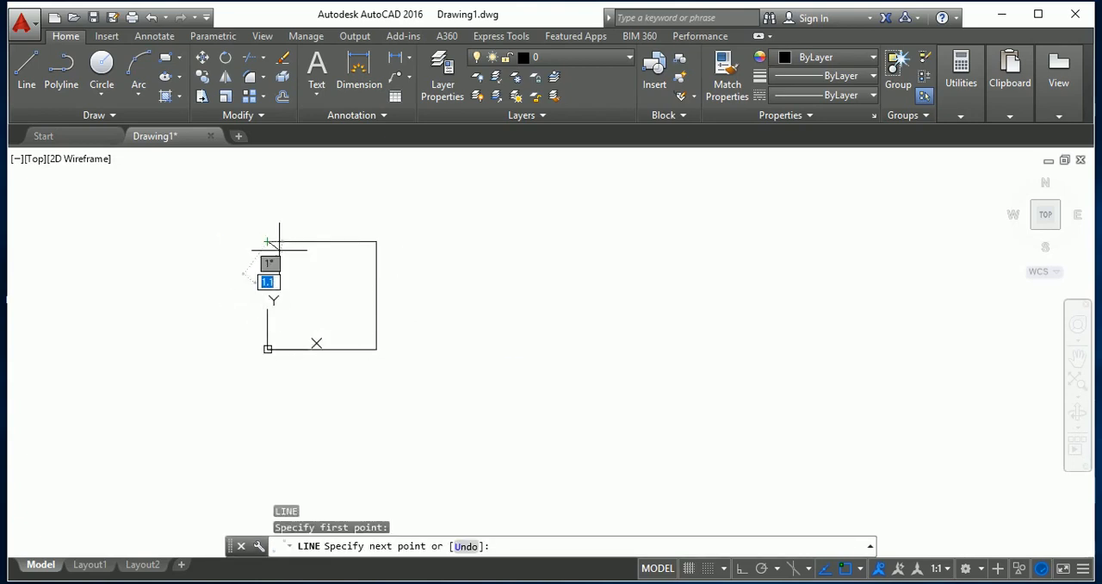
click(336, 302)
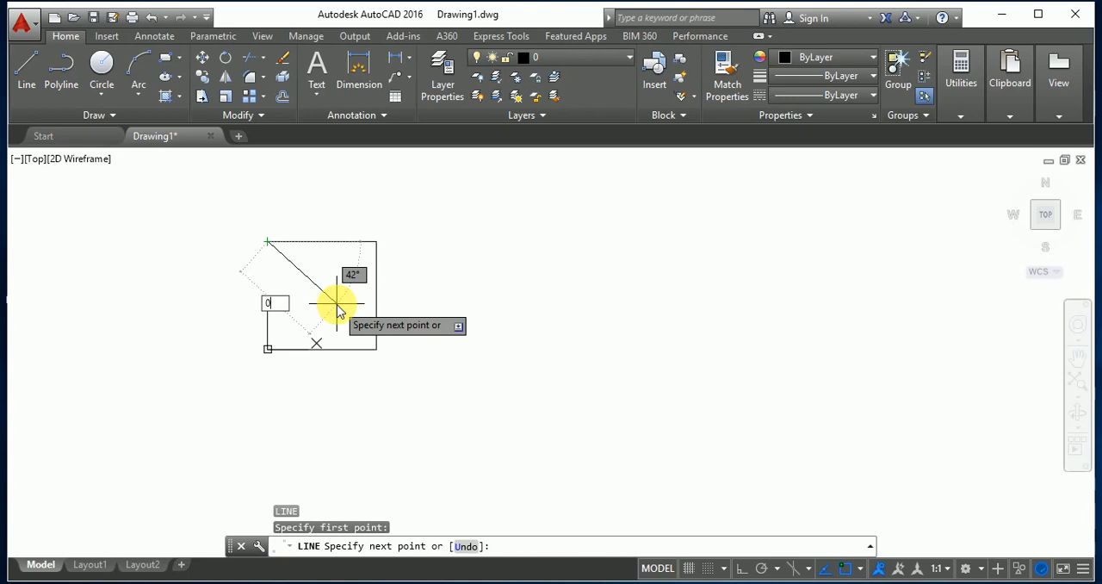
key(Tab)
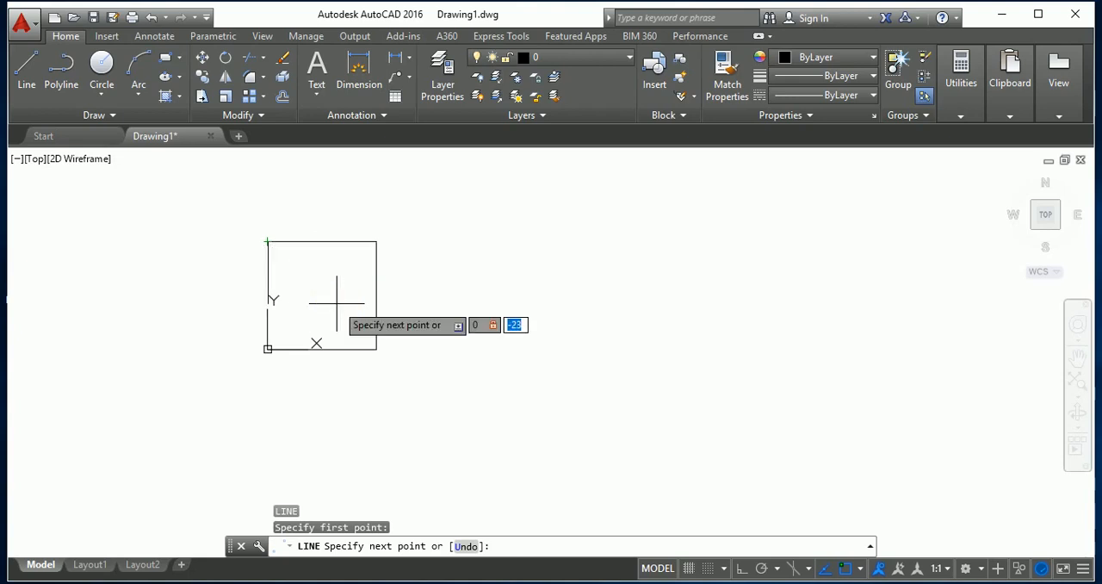
text(-40)
key(Return)
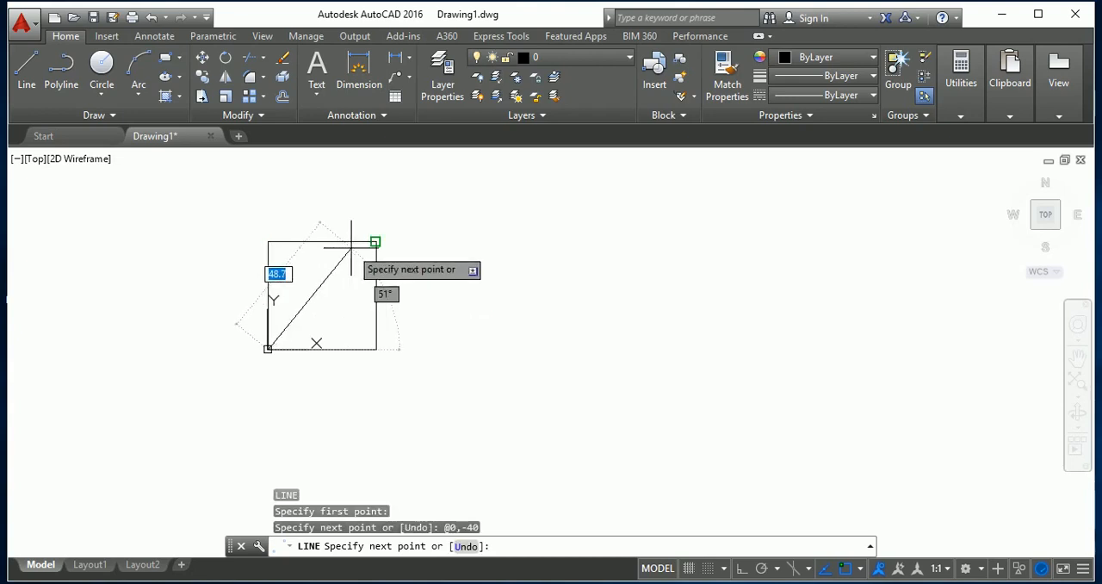
key(Escape)
key(Escape)
key(Escape)
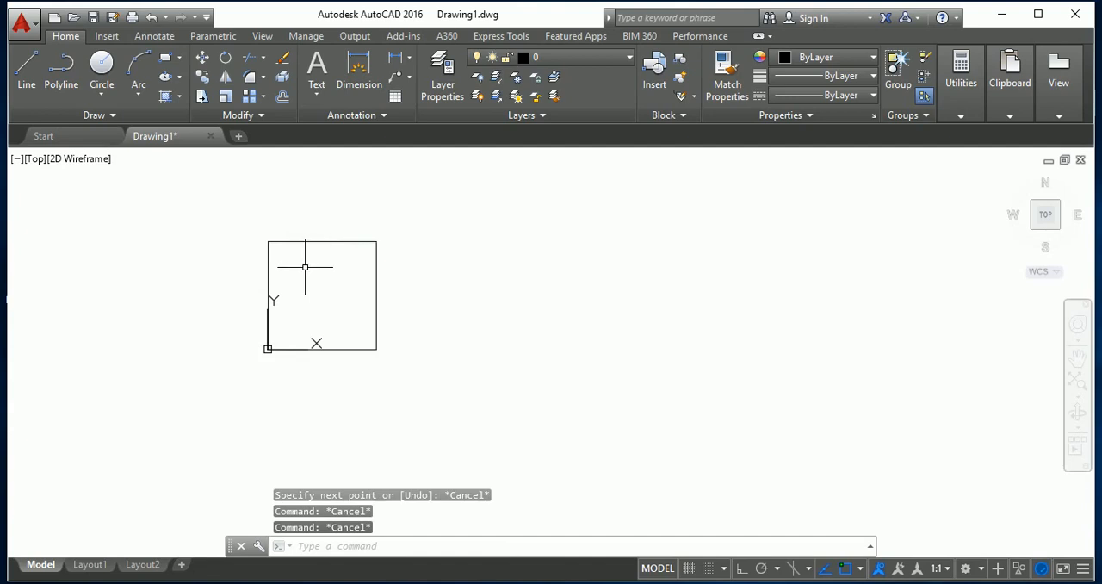
scroll(393, 327, down, 4)
scroll(392, 327, up, 2)
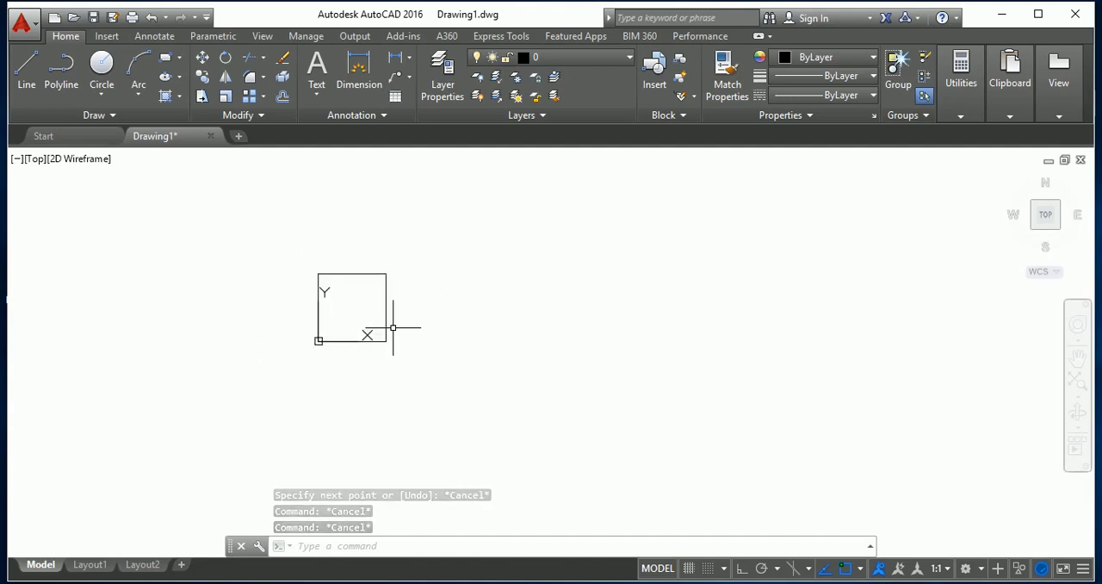
scroll(415, 303, down, 2)
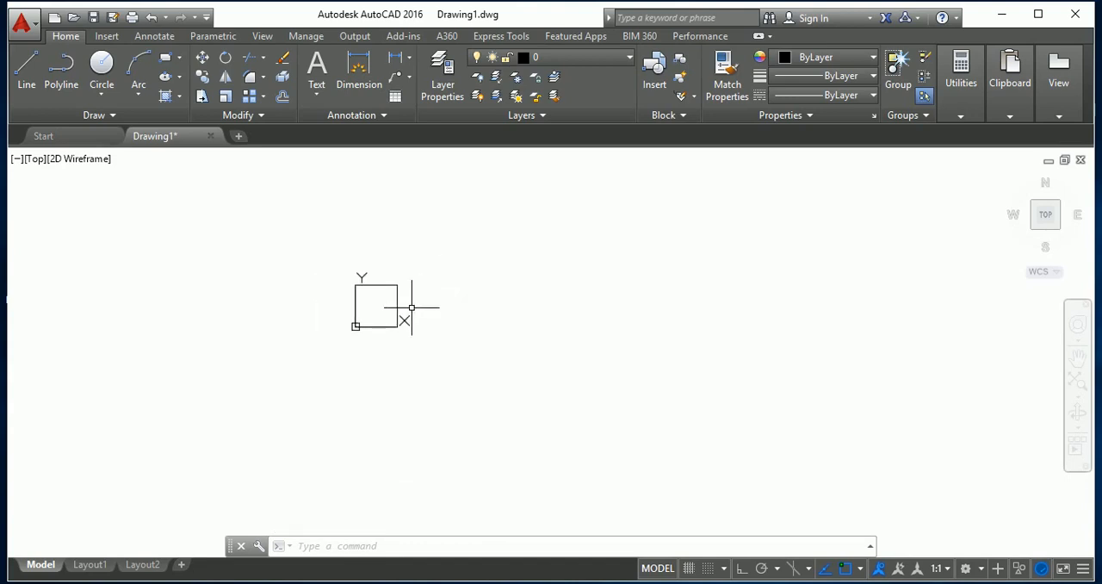
scroll(411, 308, down, 3)
scroll(402, 340, down, 3)
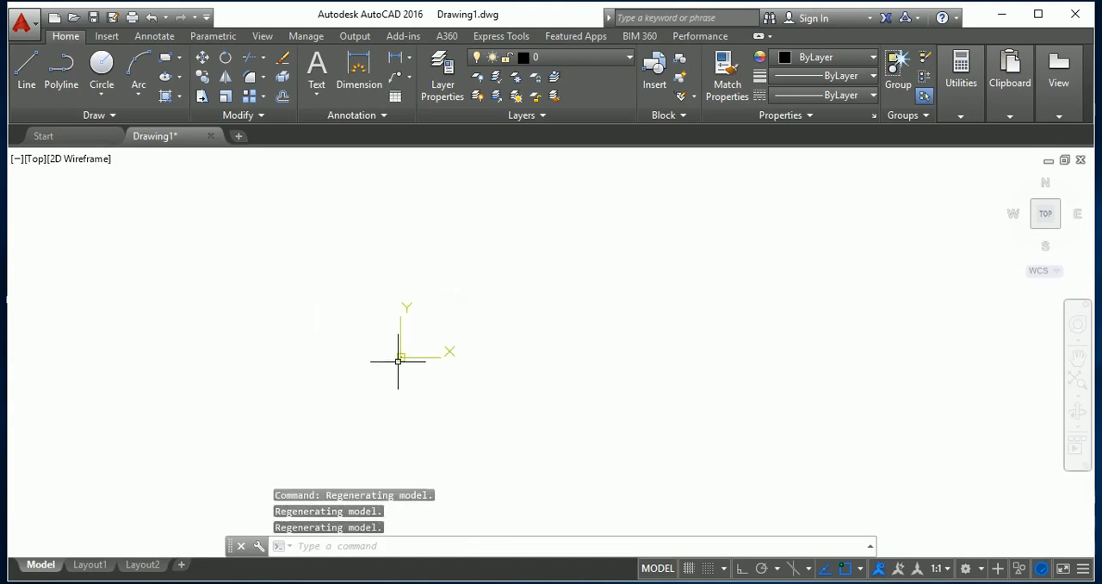
scroll(379, 360, down, 3)
scroll(397, 361, up, 8)
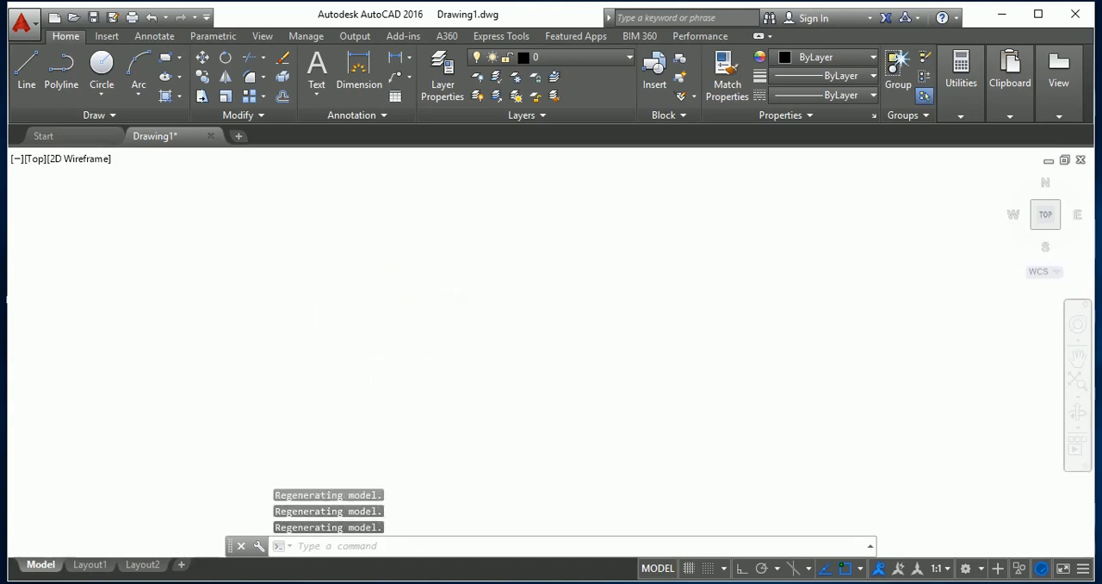
scroll(370, 363, down, 6)
scroll(309, 365, up, 6)
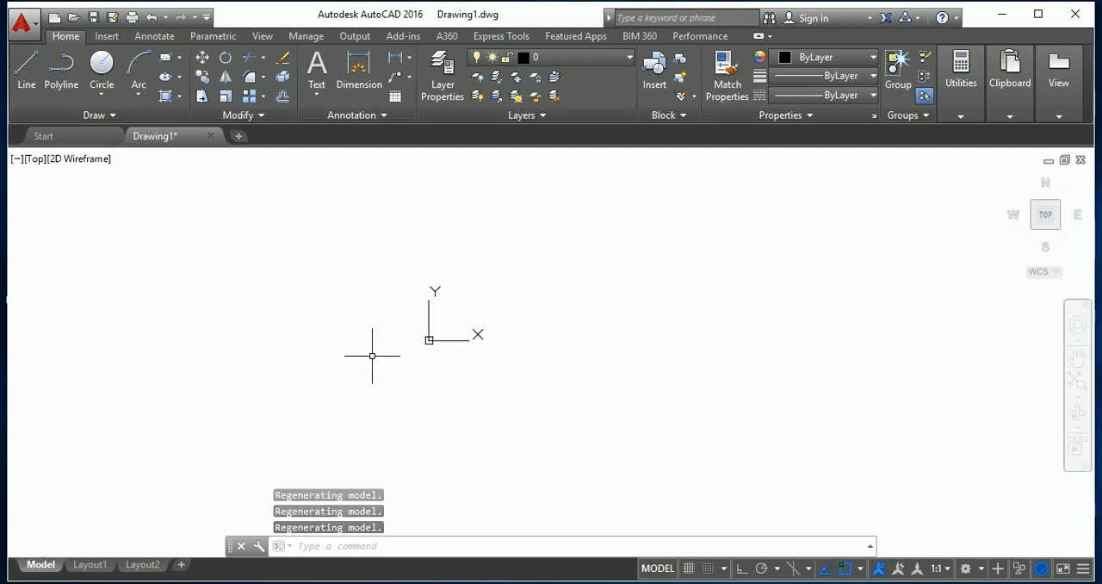
Zoom the view to the entire drawing using the Zoom command's All option.
text(z)
key(Return)
text(a)
key(Return)
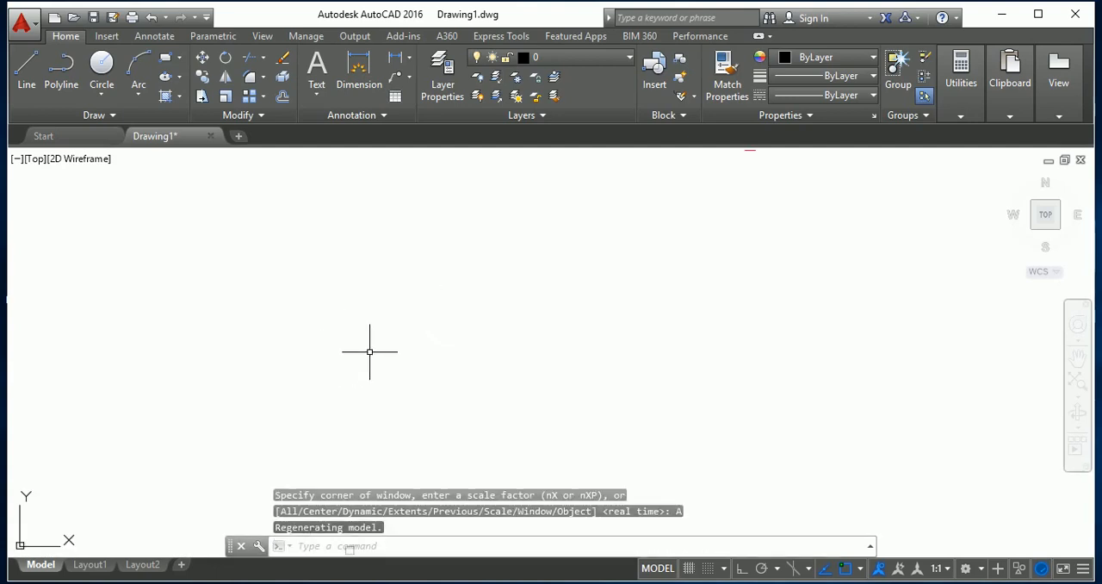
key(Escape)
text(z)
key(Return)
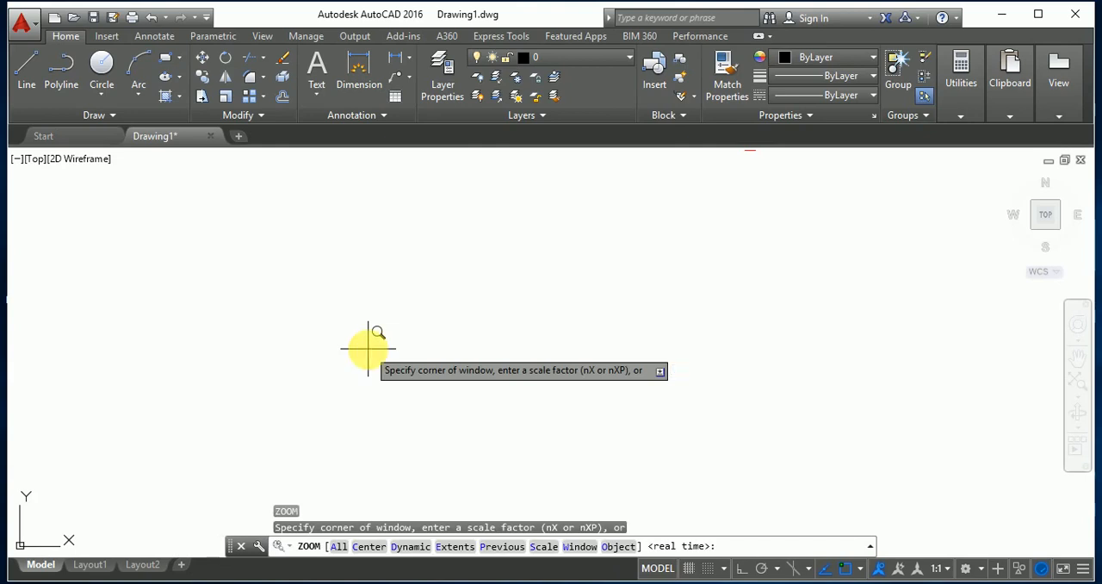
text(a)
key(Return)
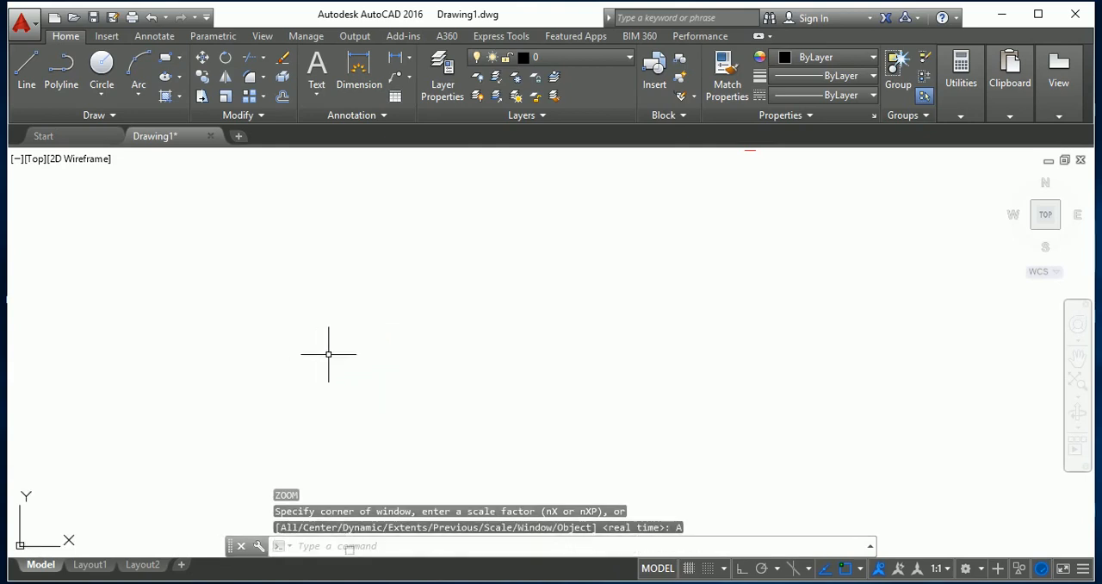
Select all four sides of the square at the origin with a crossing window and erase them.
key(Escape)
scroll(391, 342, down, 10)
scroll(376, 382, up, 5)
scroll(450, 255, up, 5)
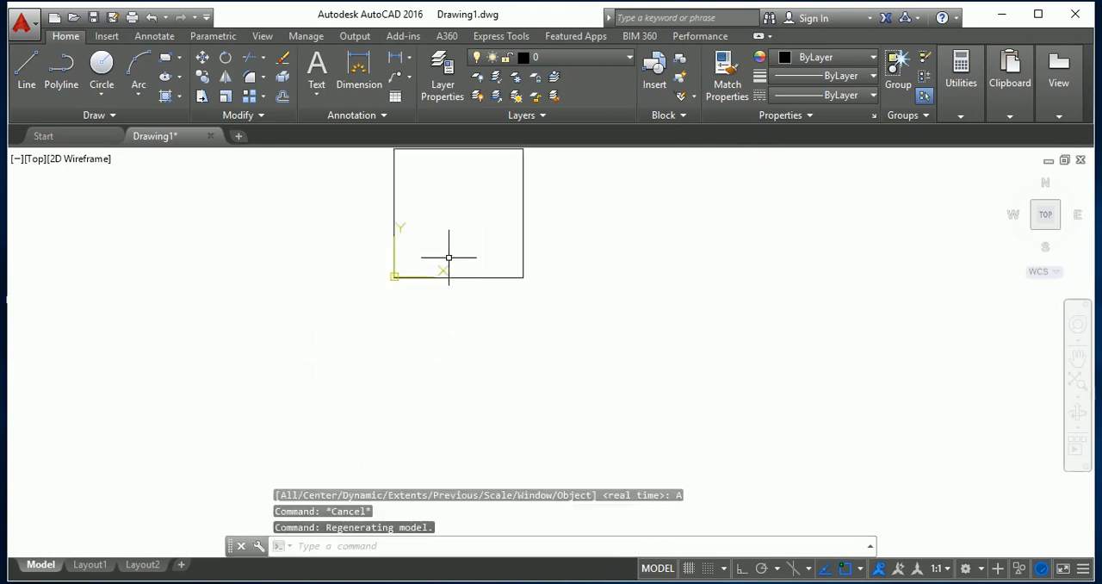
scroll(449, 256, up, 3)
scroll(401, 318, down, 3)
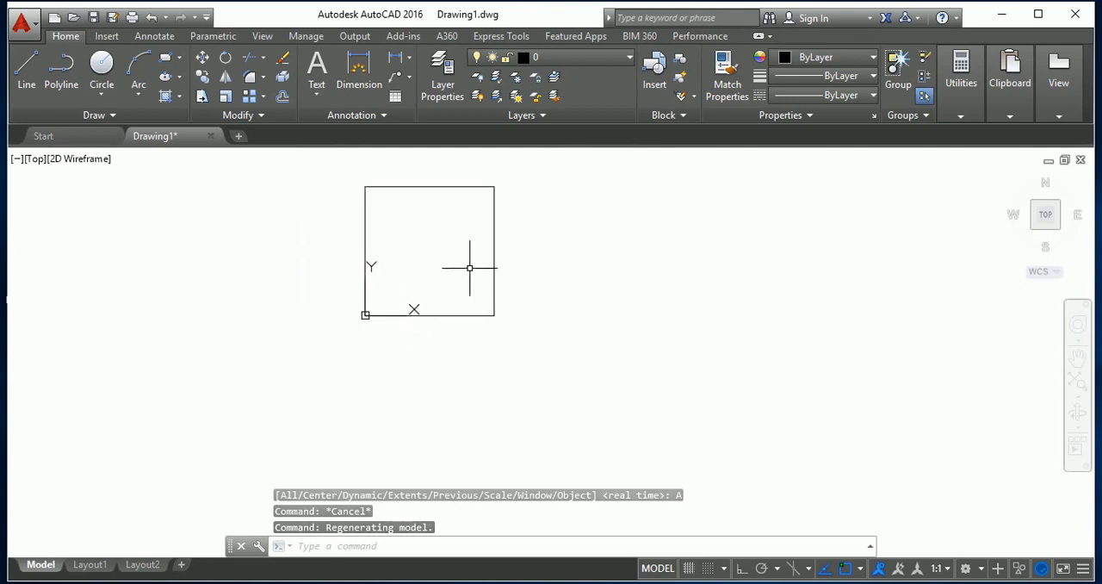
click(522, 326)
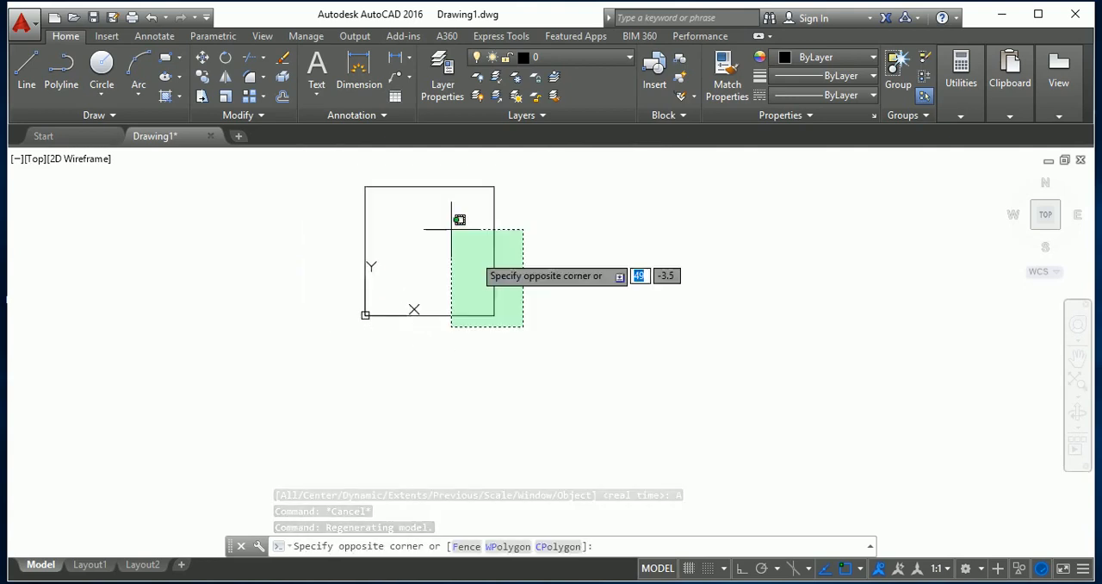
click(345, 179)
key(Delete)
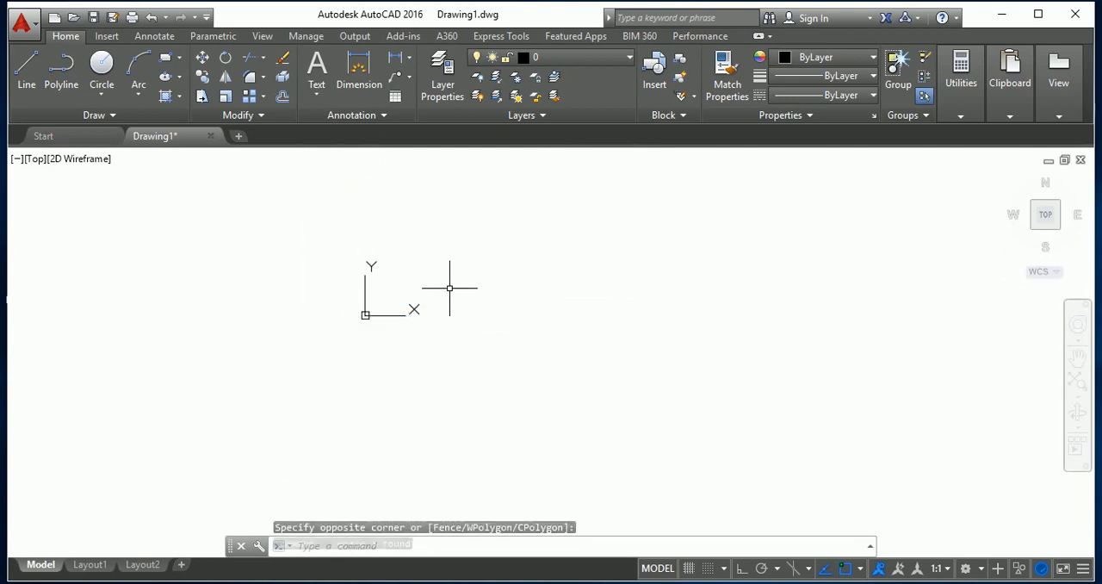
Undo the square's erasure, the view changes and the line drawing that produced the square.
scroll(143, 461, down, 5)
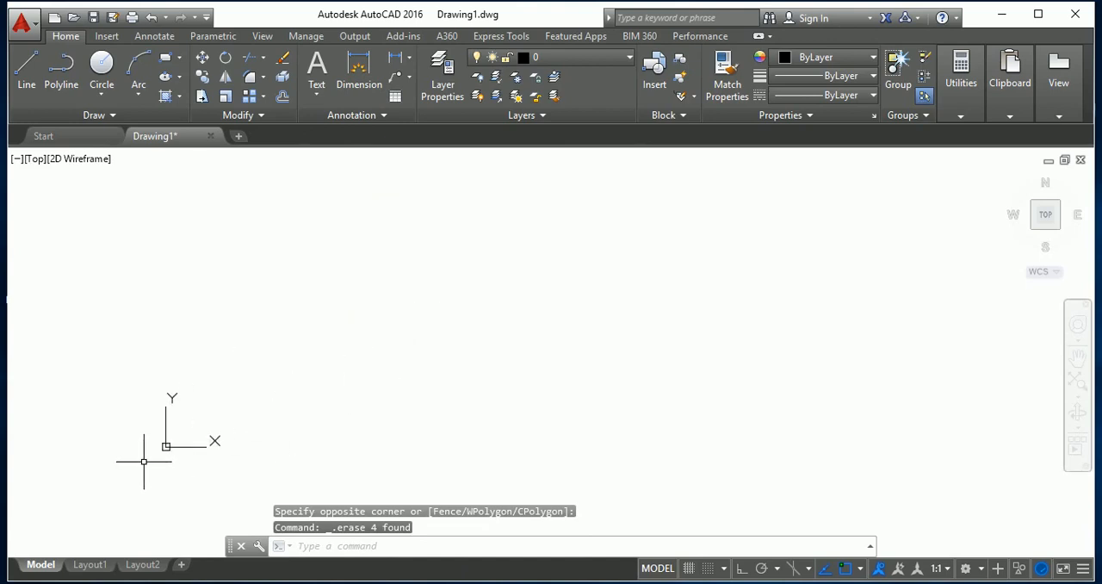
key(ctrl+z)
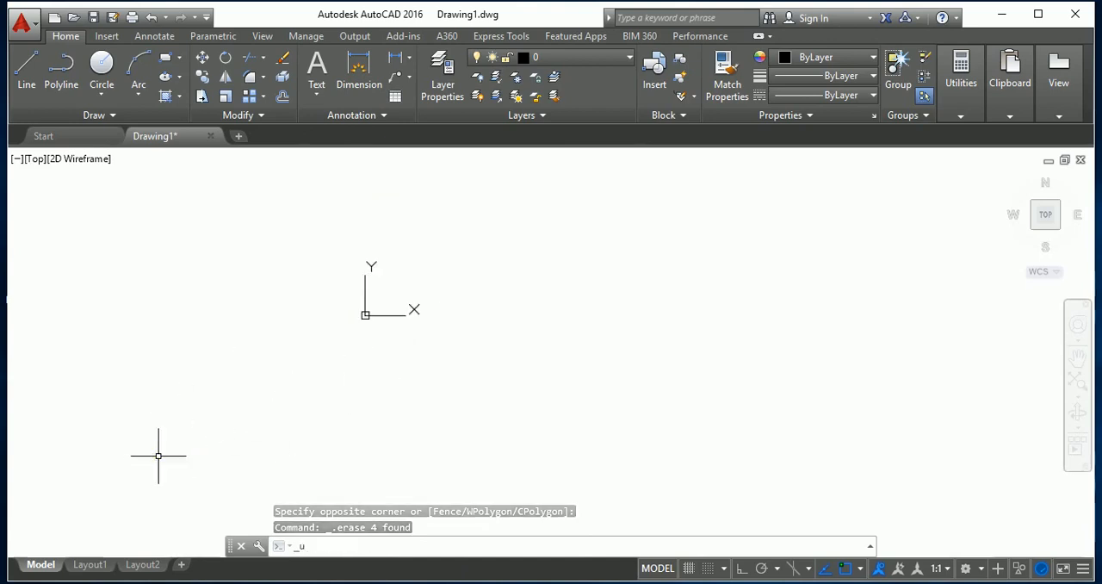
key(ctrl+z)
key(ctrl+z)
key(ctrl+z)
key(ctrl+z)
key(ctrl+z)
key(ctrl+z)
key(ctrl+z)
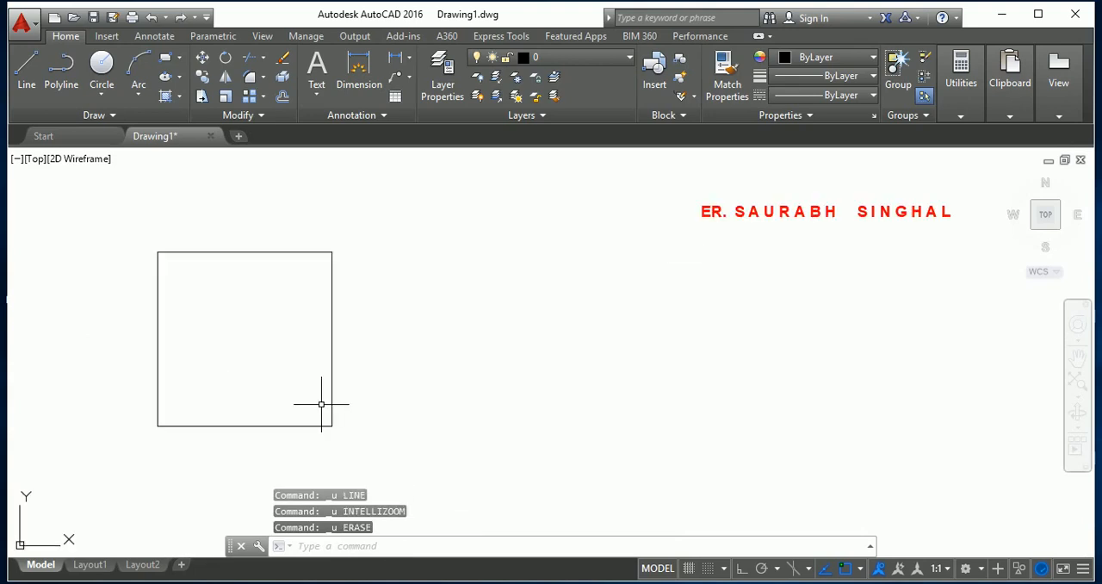
key(ctrl+z)
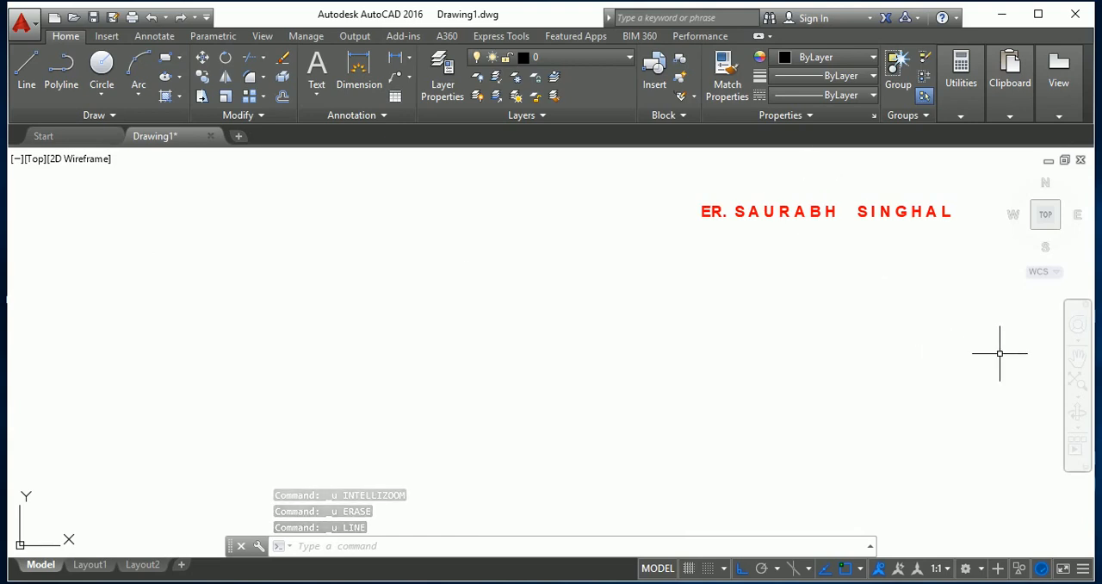
click(1046, 354)
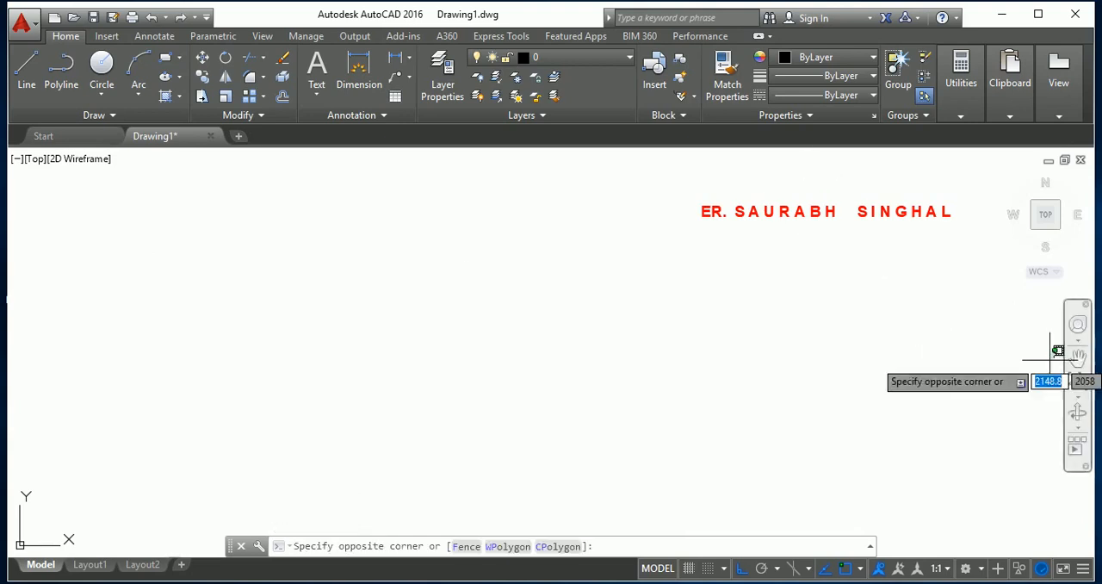
Pan and zoom the view around the red title text to bring empty drawing space beneath it.
click(1063, 361)
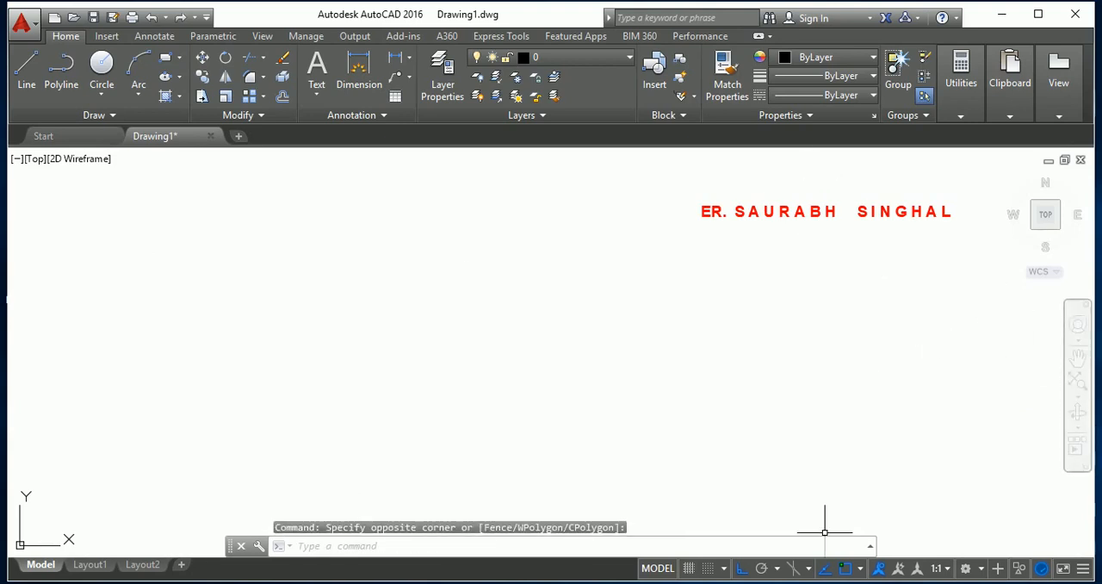
click(1080, 362)
drag(1023, 359, 814, 337)
scroll(815, 337, down, 6)
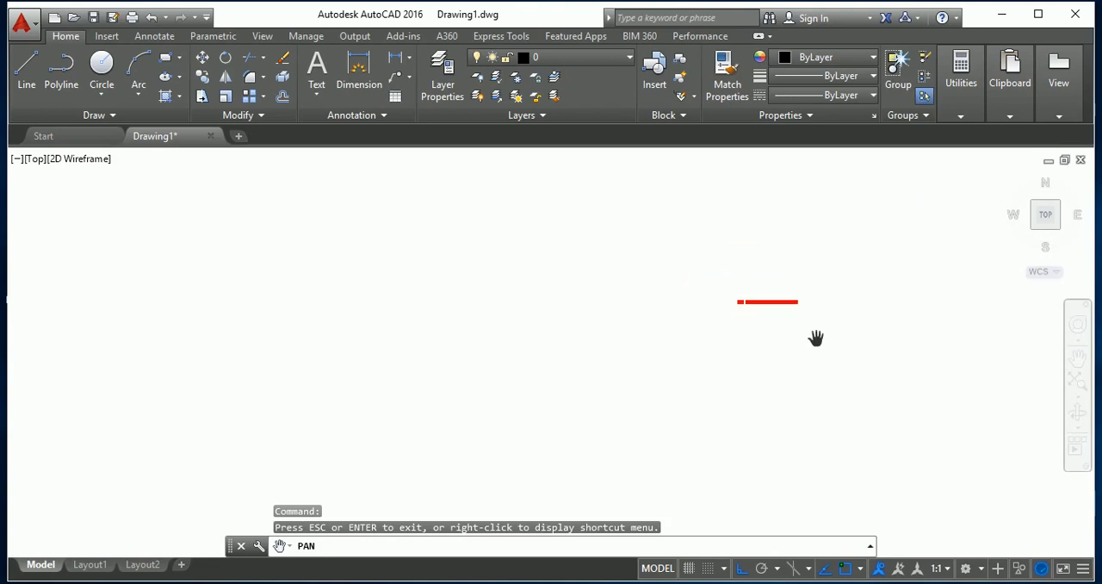
scroll(812, 354, up, 4)
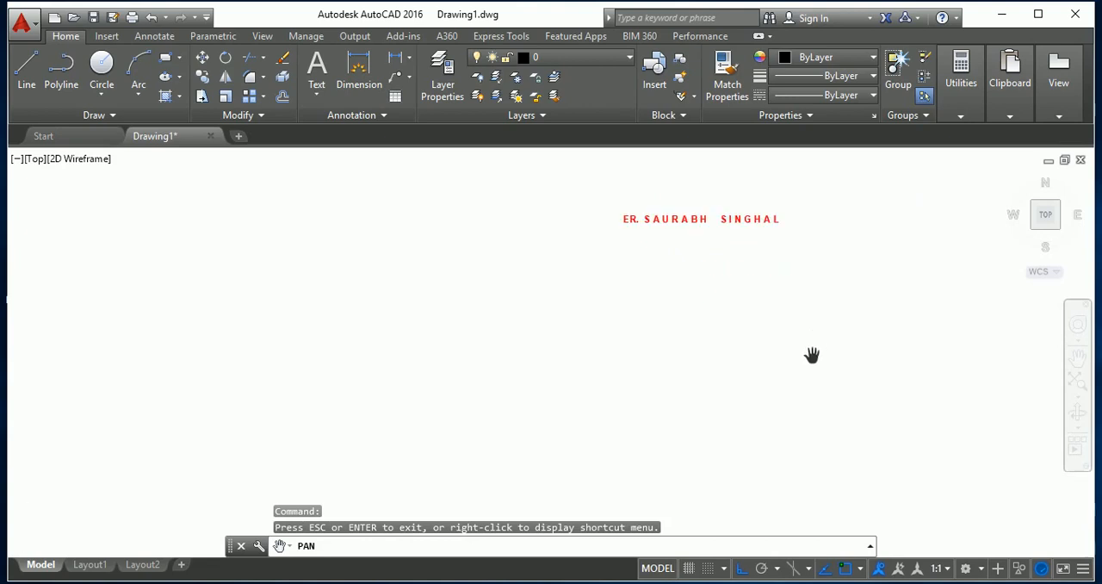
scroll(863, 187, up, 2)
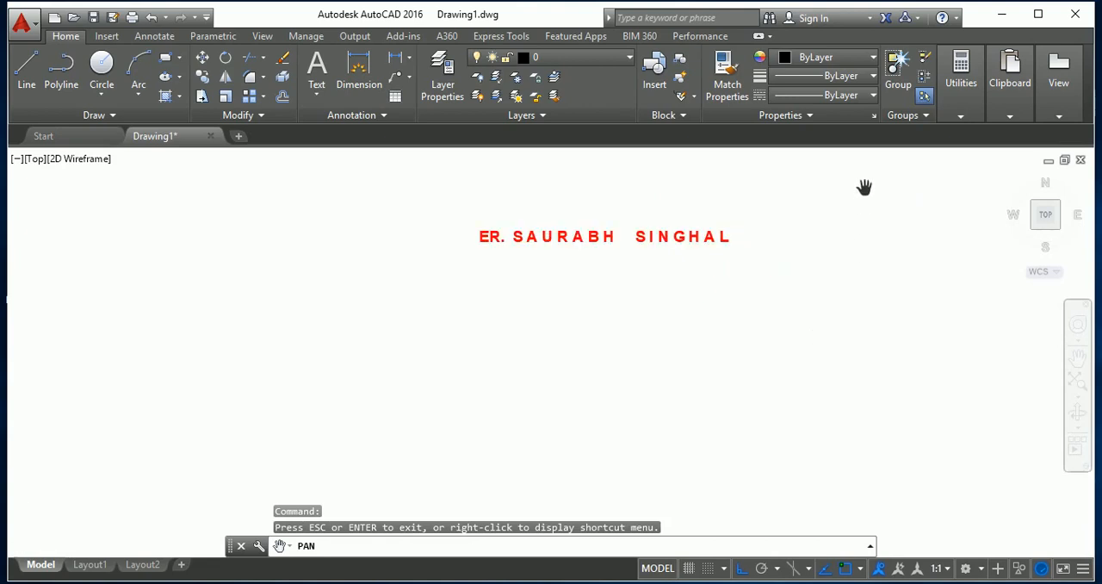
scroll(848, 316, up, 2)
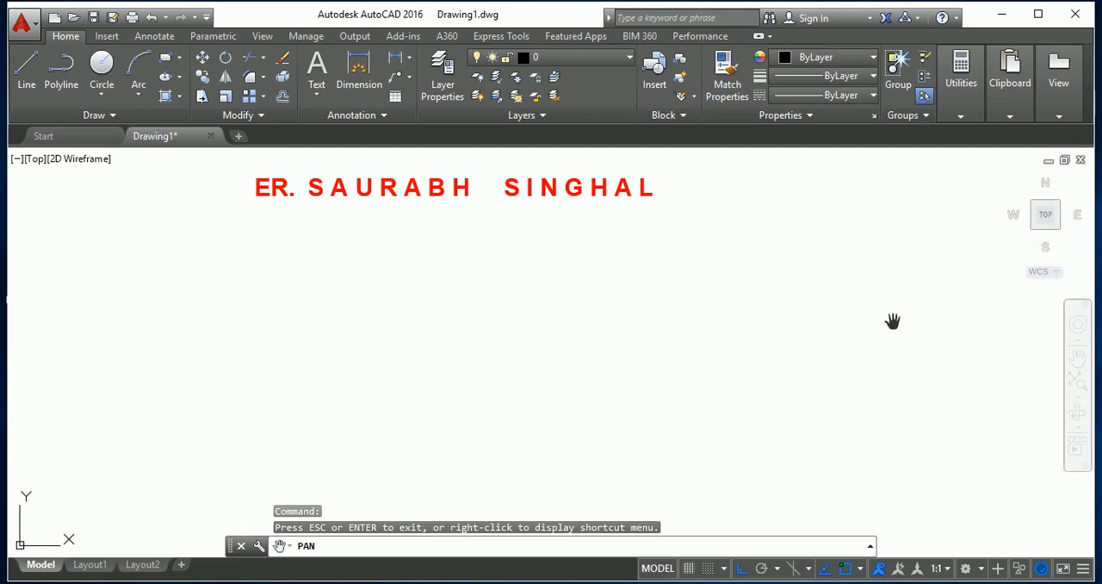
key(Escape)
key(Escape)
key(Escape)
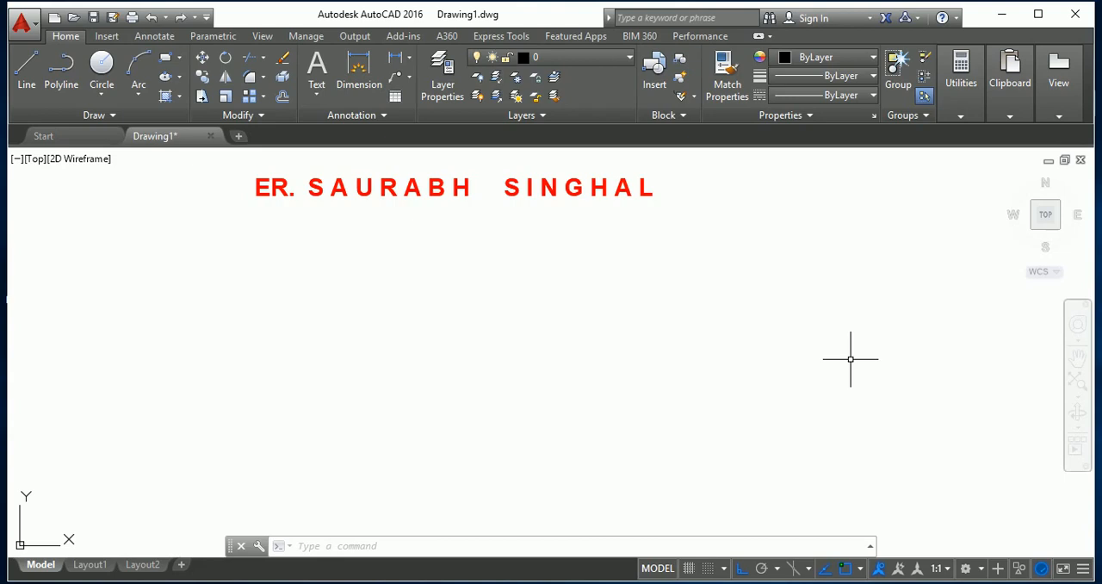
Draw the rectangle's lower side with a line from a free point below the title text, using a relative offset of 20,0.
text(l)
key(Return)
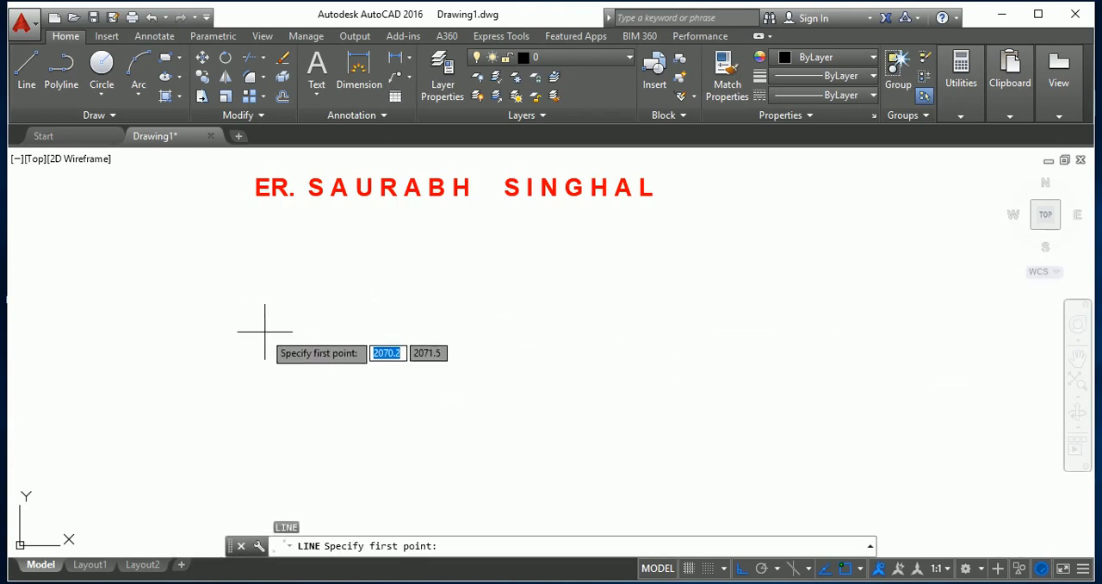
click(299, 414)
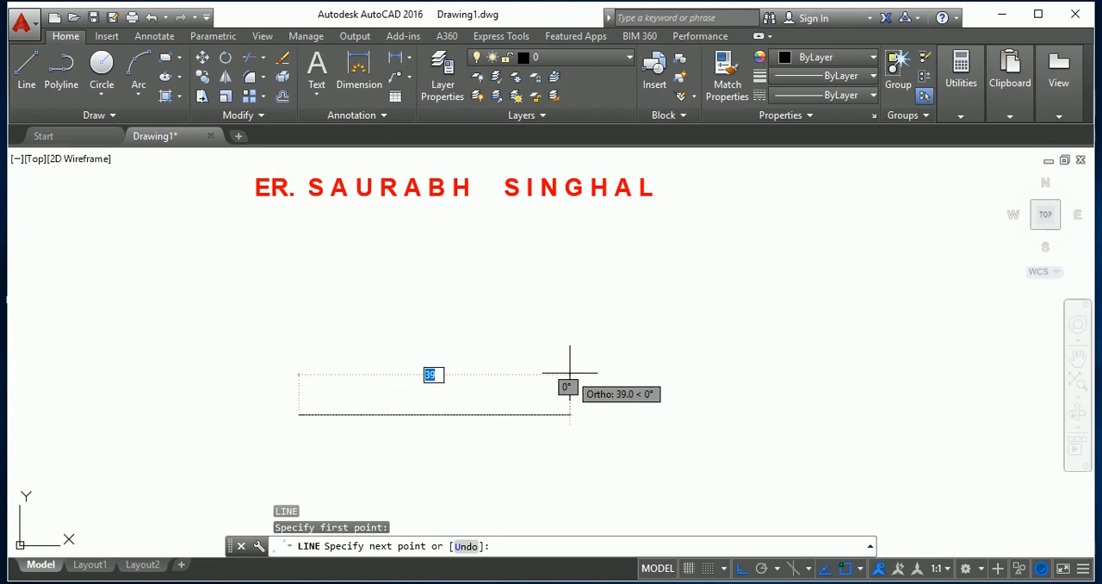
text(@)
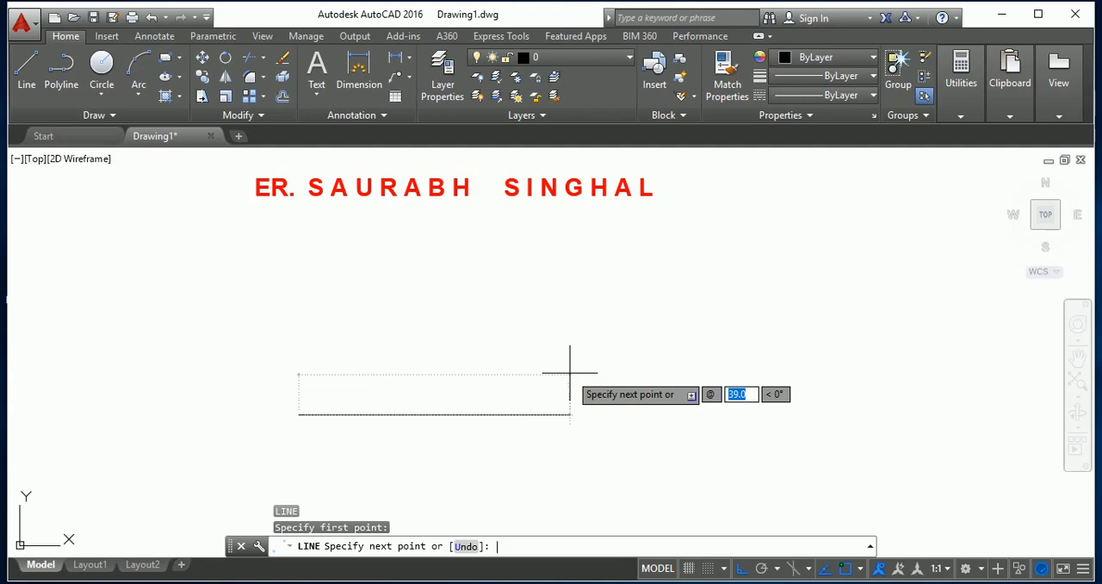
text(20)
key(Tab)
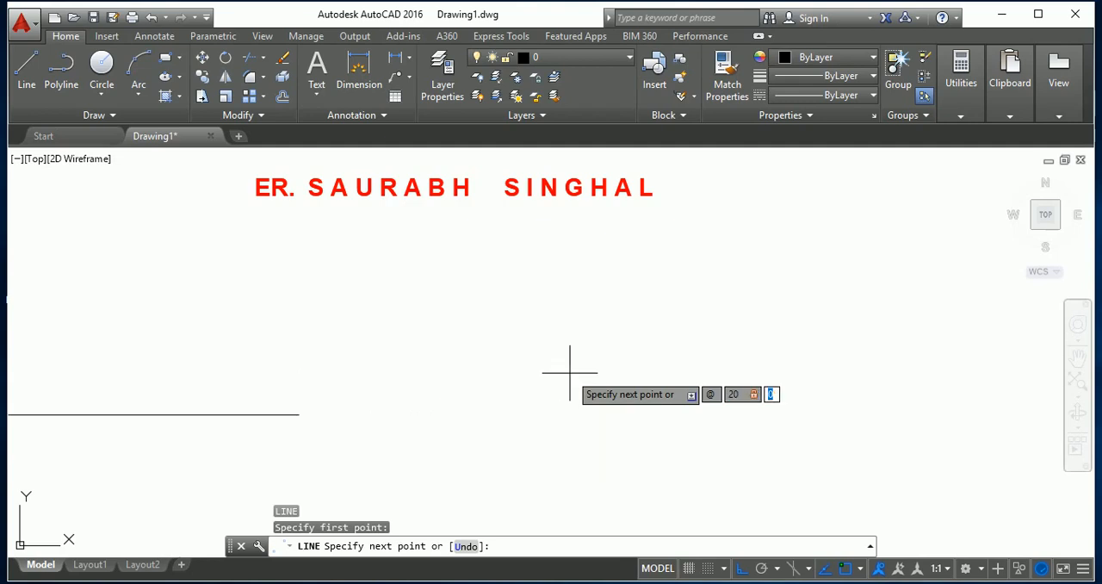
text(0)
key(Return)
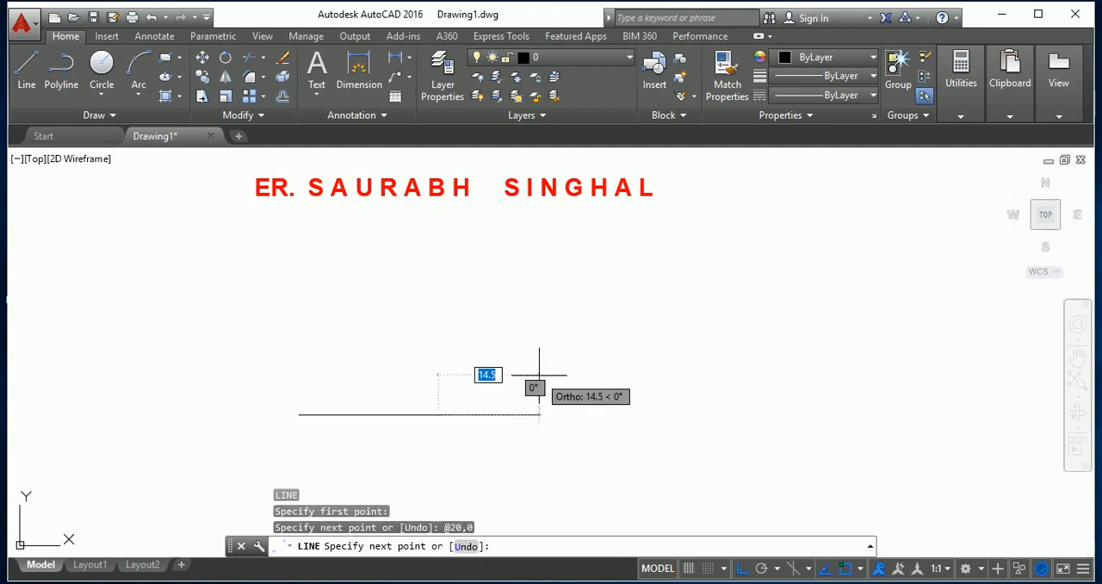
Continue the line upward for the rectangle's right side, using a relative offset of 0,40.
key(F8)
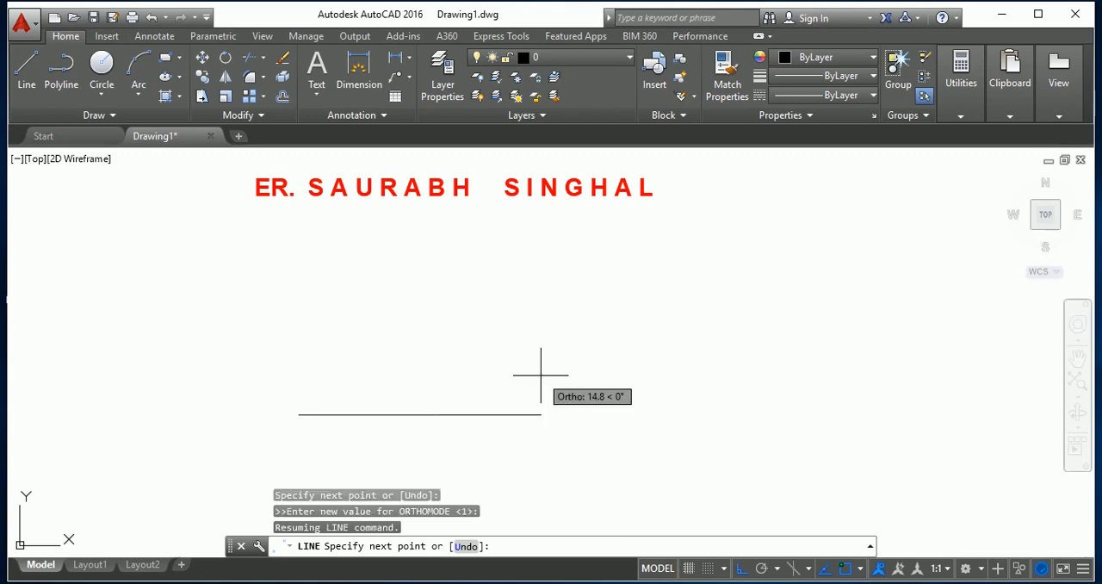
click(541, 375)
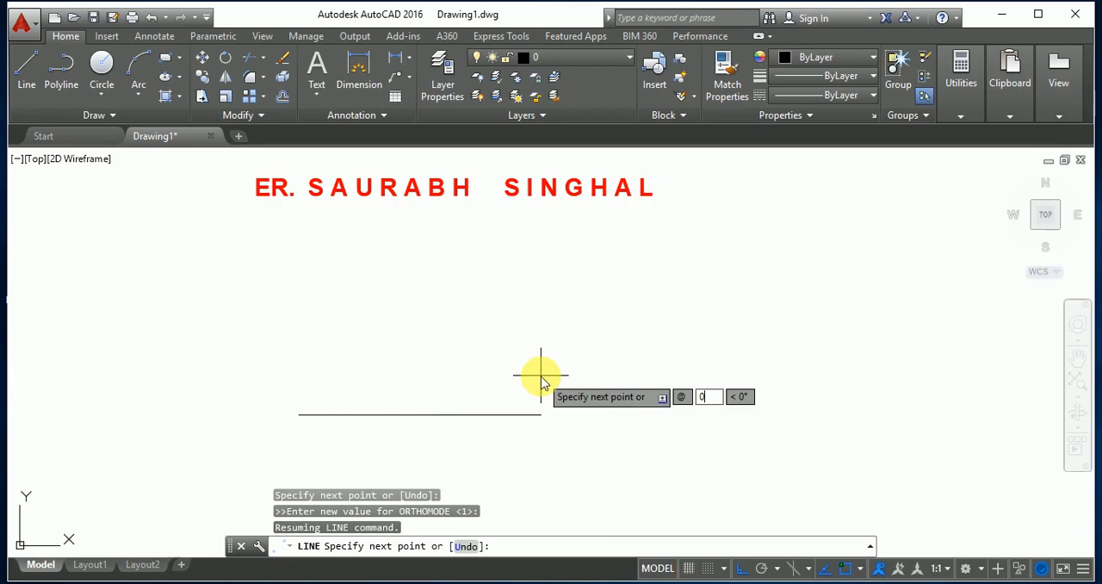
key(Tab)
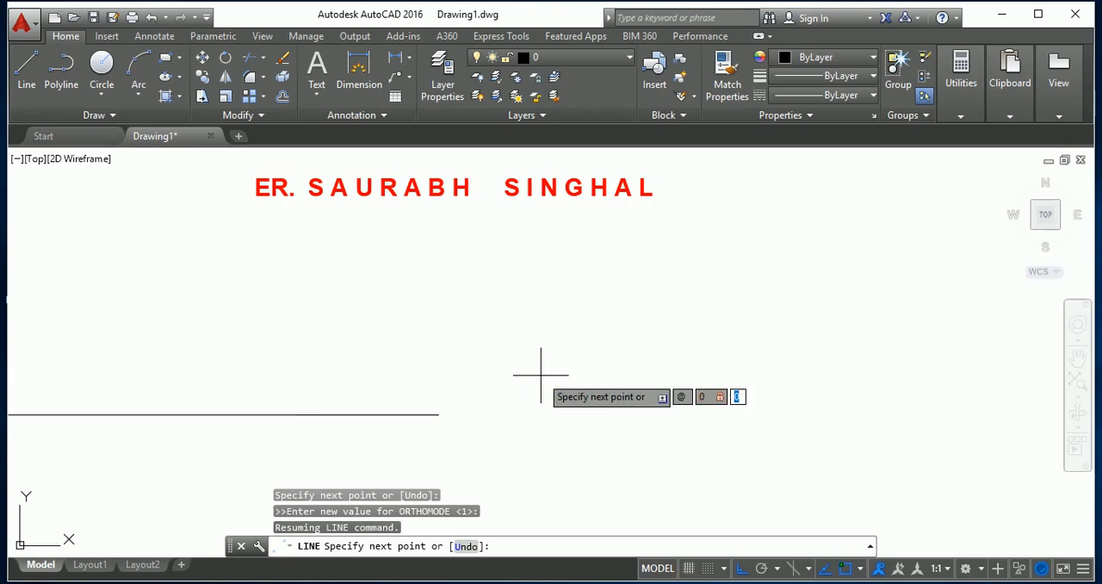
text(40)
key(Return)
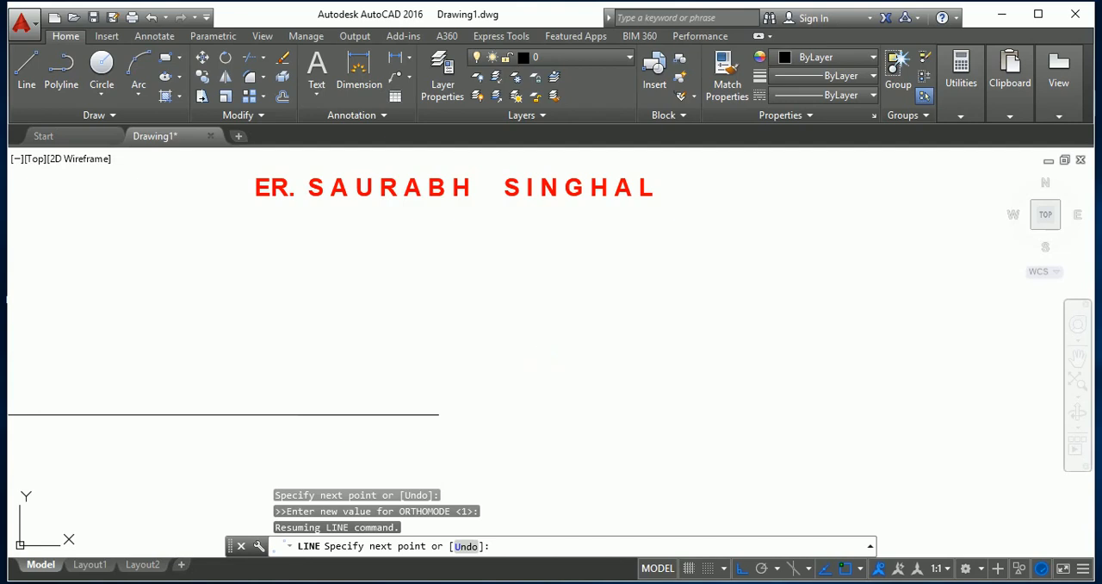
Draw the rectangle's upper side with a relative offset of -20,0 and complete the outline with the Close option.
scroll(612, 436, down, 7)
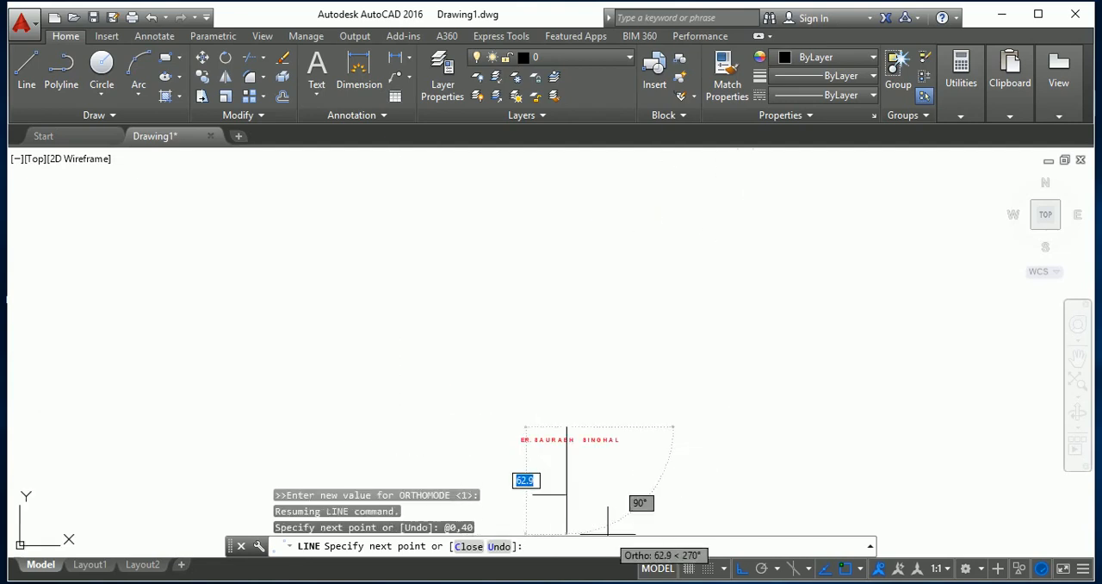
scroll(533, 465, up, 3)
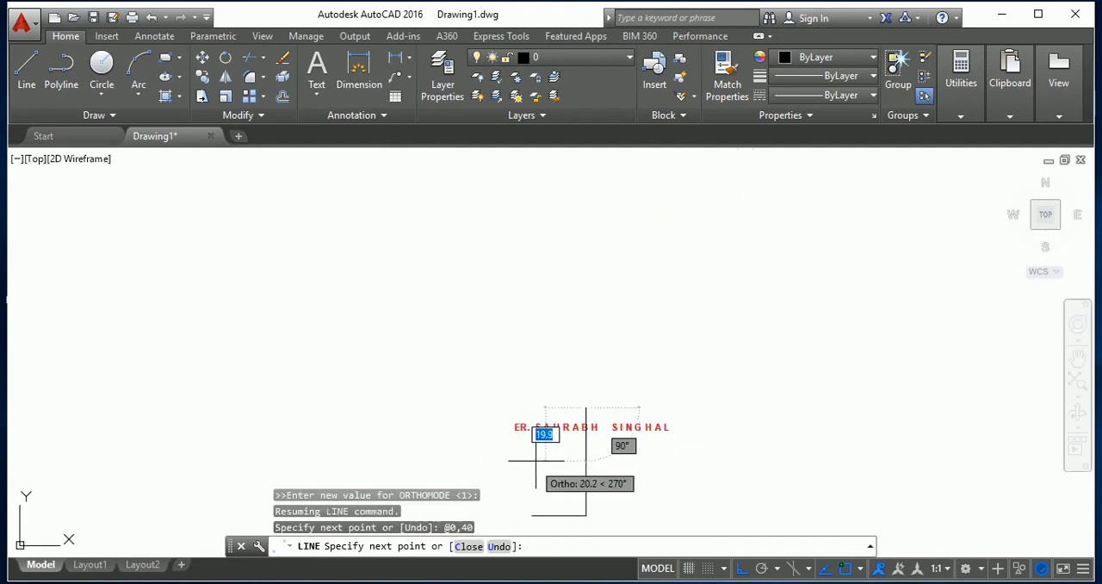
scroll(531, 452, down, 2)
scroll(538, 464, up, 4)
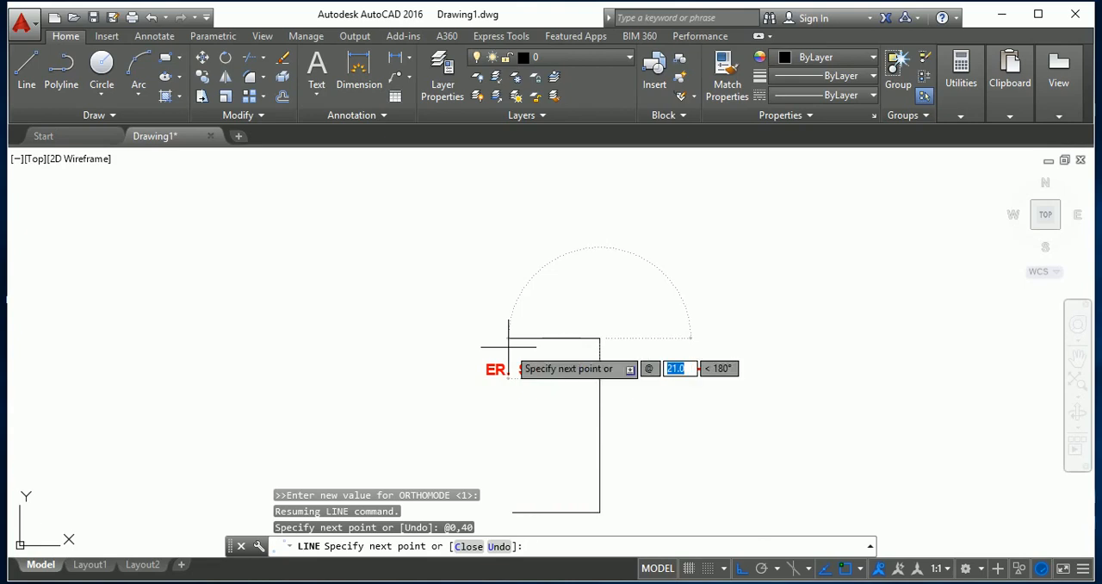
text(-)
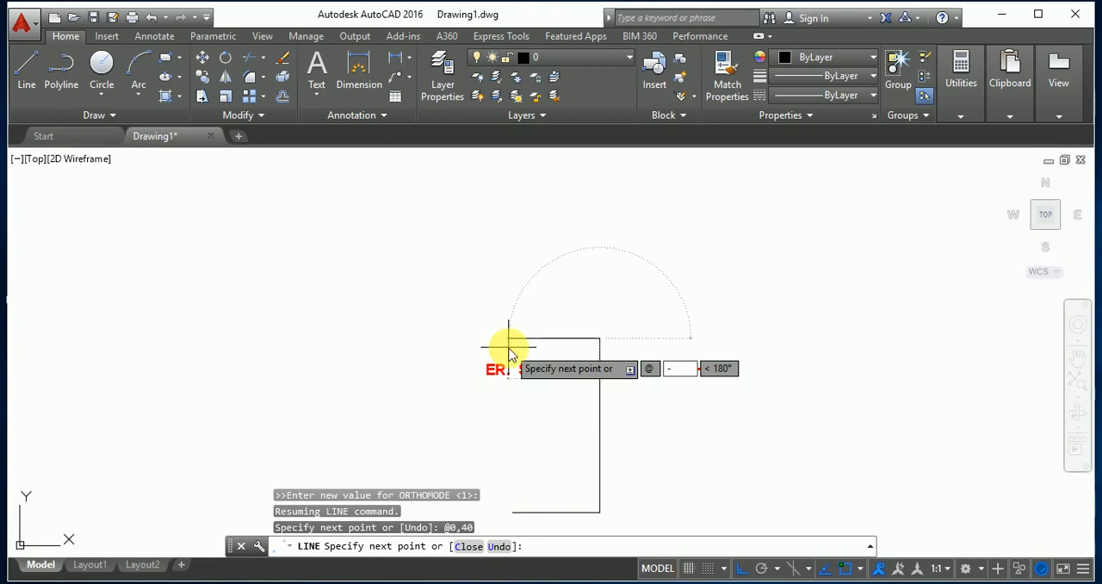
text(20)
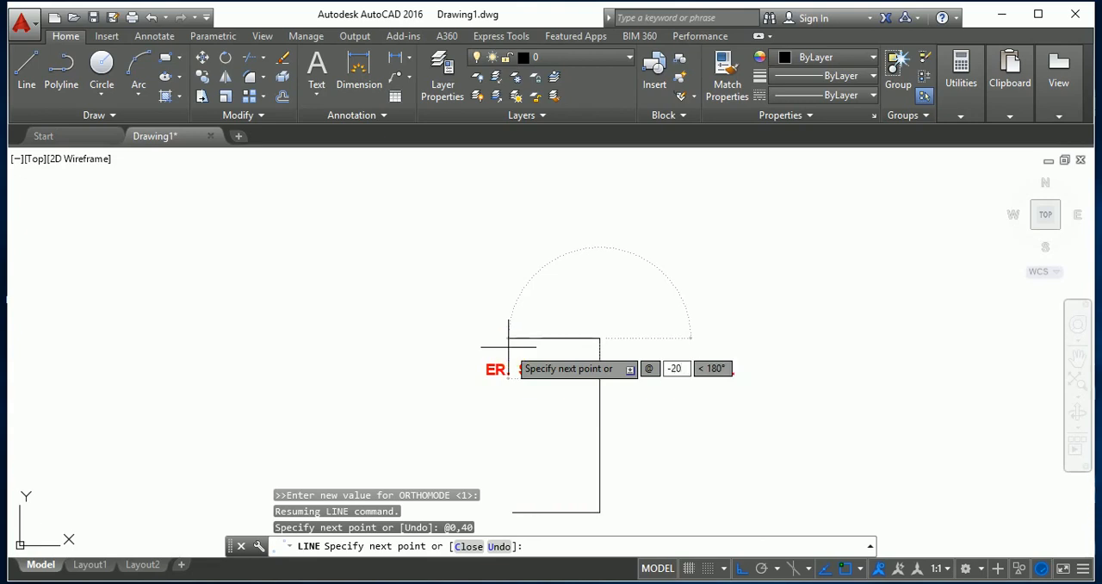
key(Tab)
text(0)
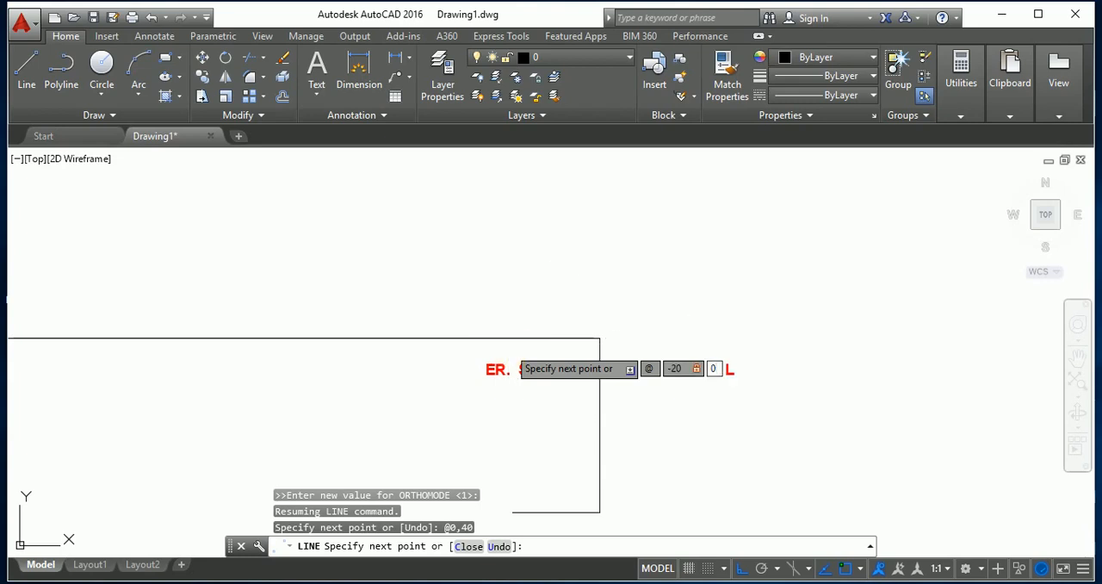
key(Return)
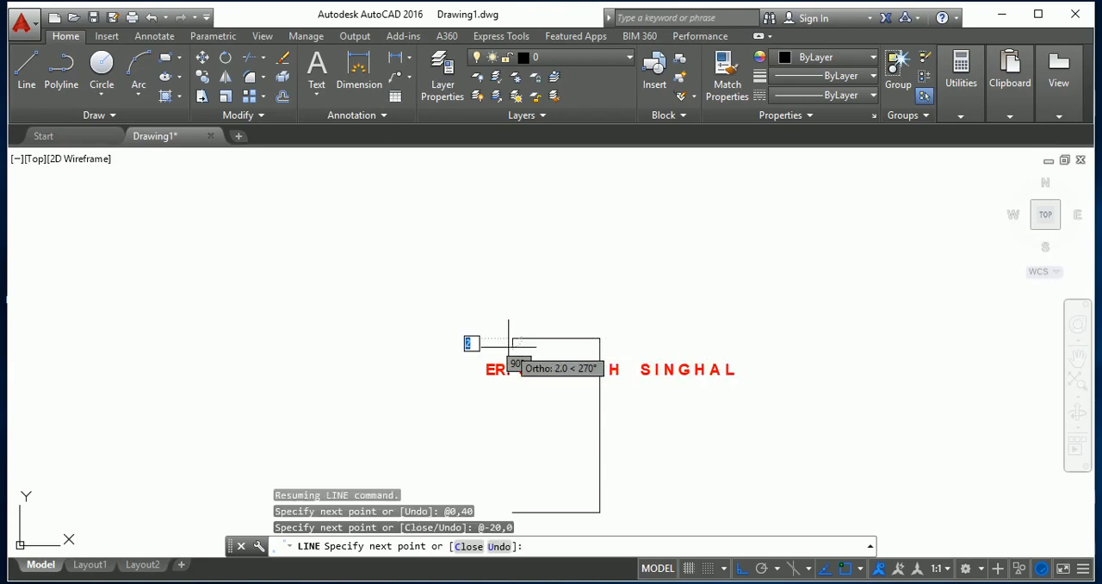
text(C)
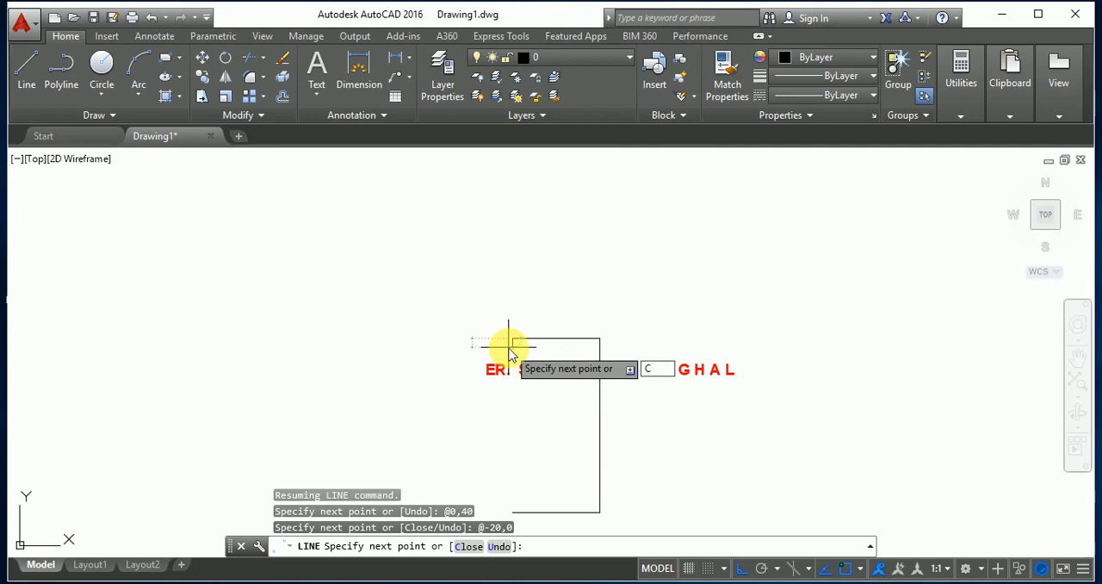
key(Return)
Select all four sides of the 20 by 40 rectangle and erase them.
scroll(508, 284, down, 2)
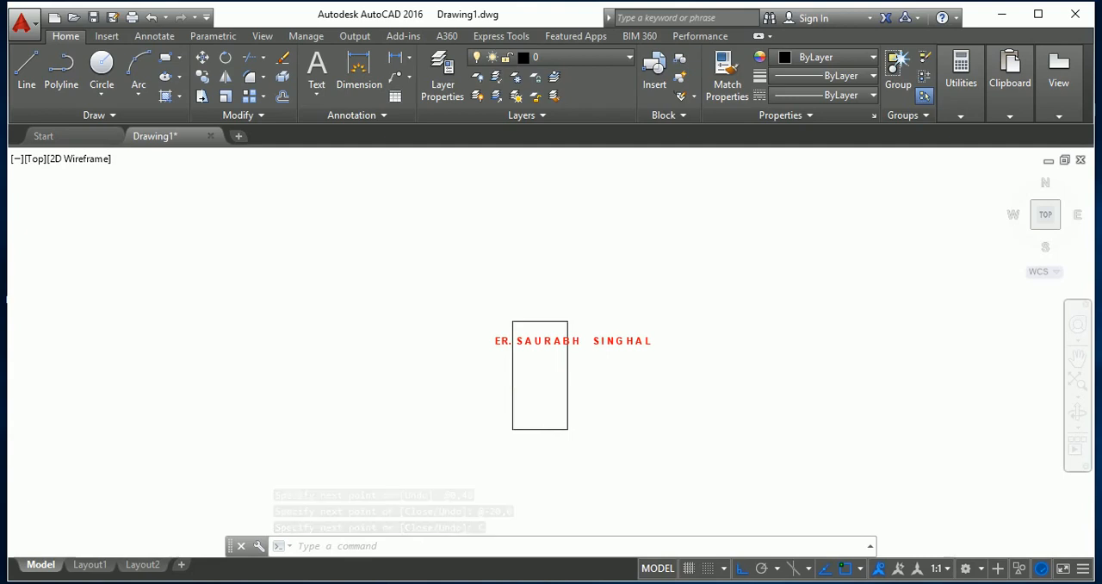
scroll(593, 422, up, 2)
click(579, 470)
click(452, 380)
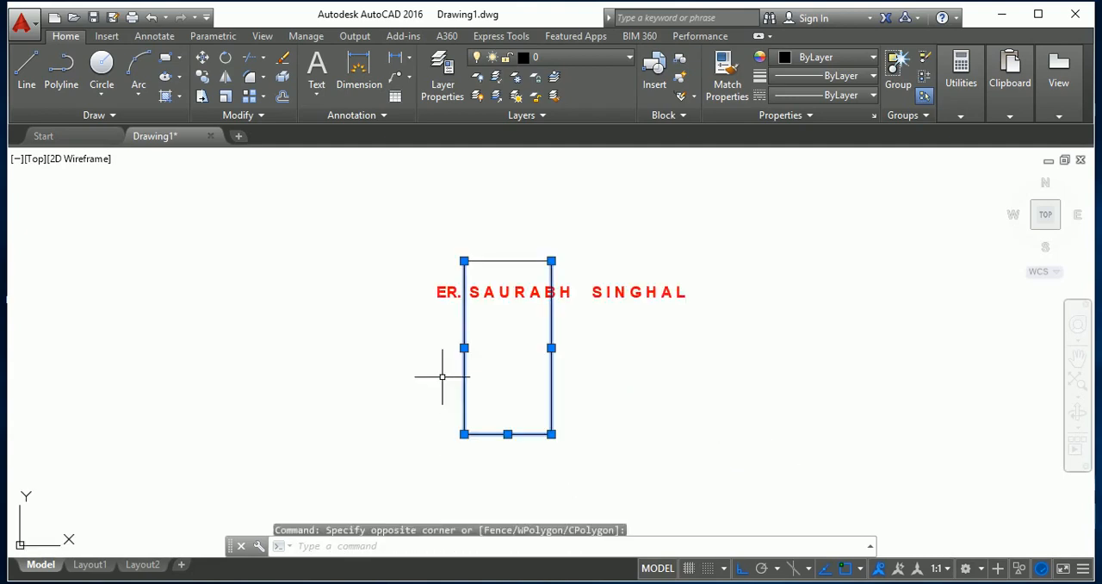
click(518, 259)
click(516, 249)
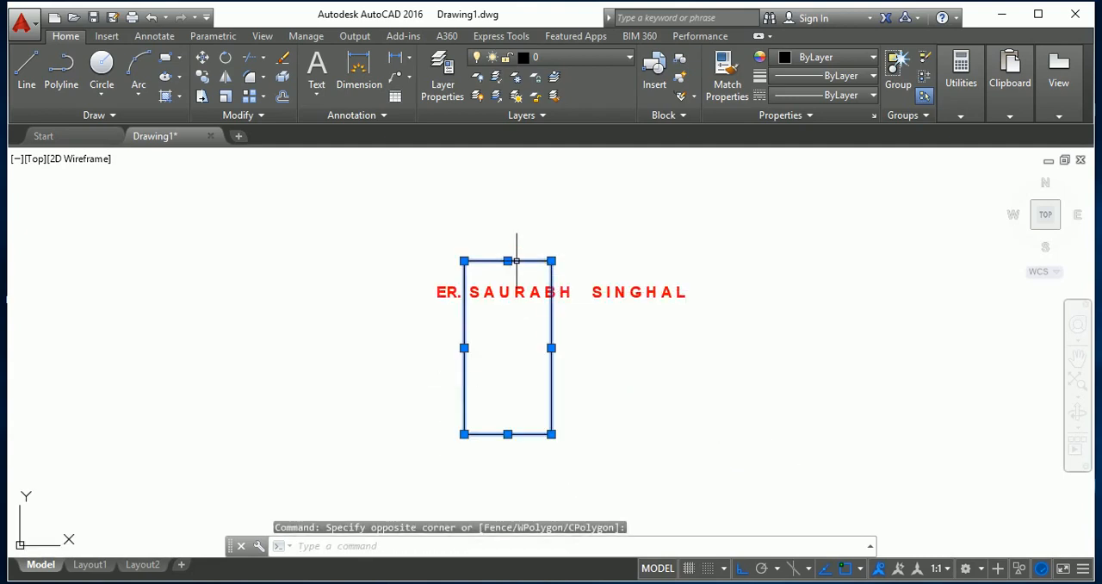
key(Delete)
Draw a line from a free point below the title text, 10 units to the right and 40 units upward, by direct distance entry.
scroll(647, 387, up, 2)
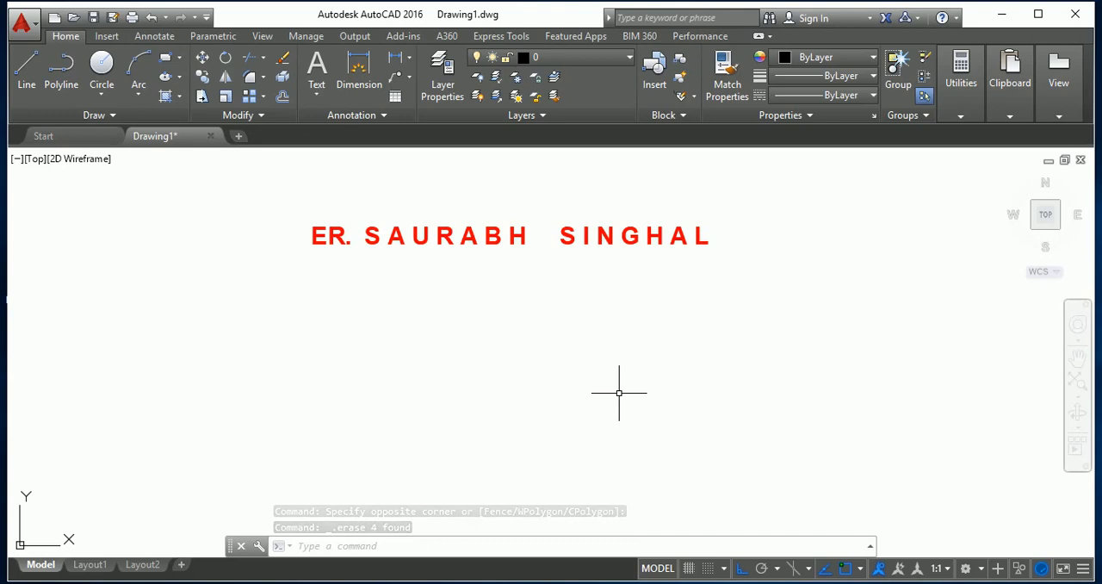
text(l)
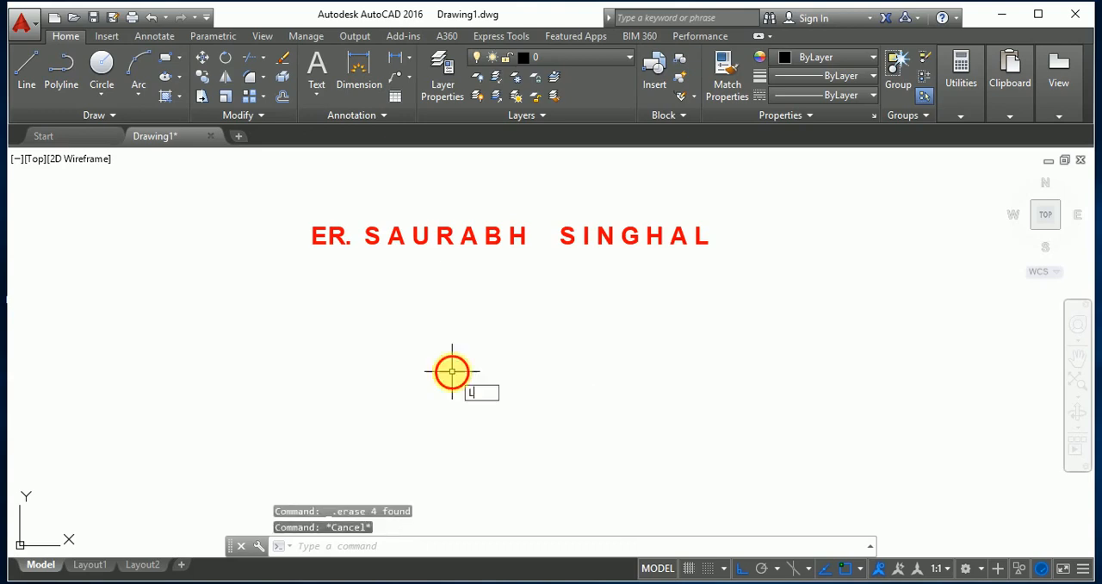
key(Return)
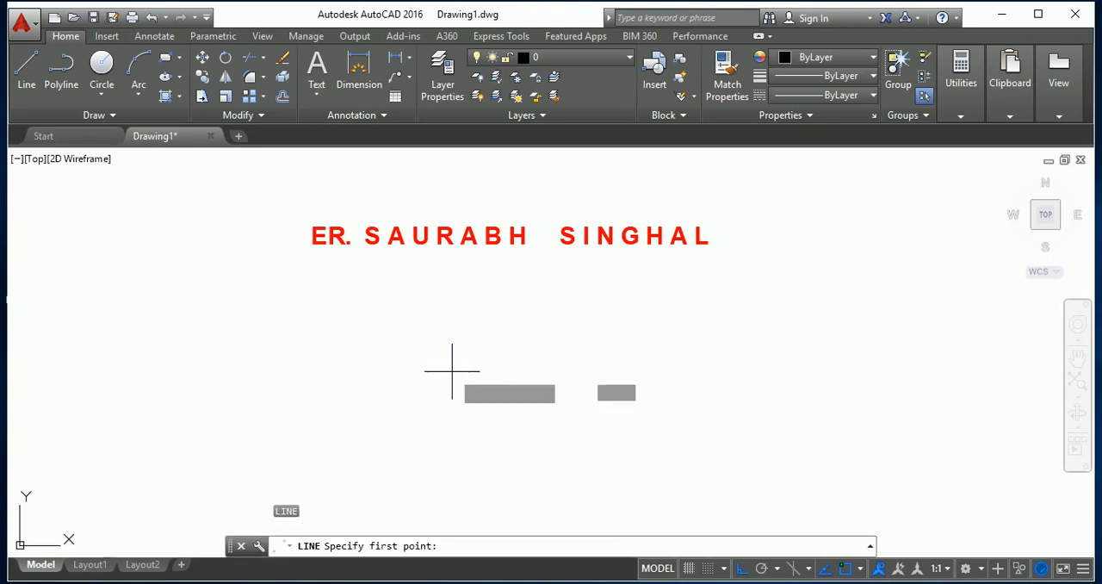
click(202, 453)
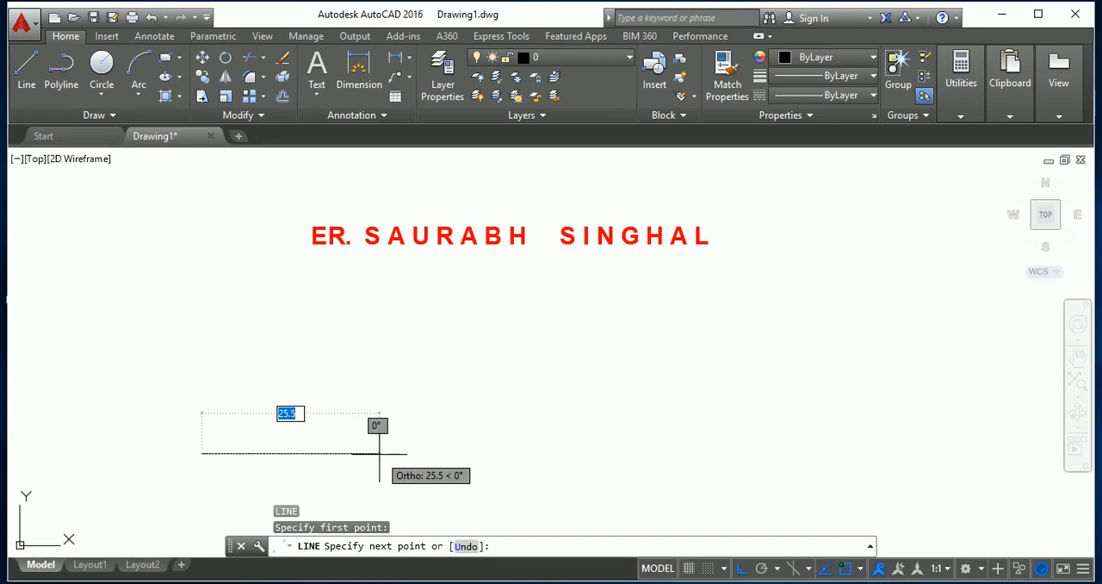
text(10)
key(Return)
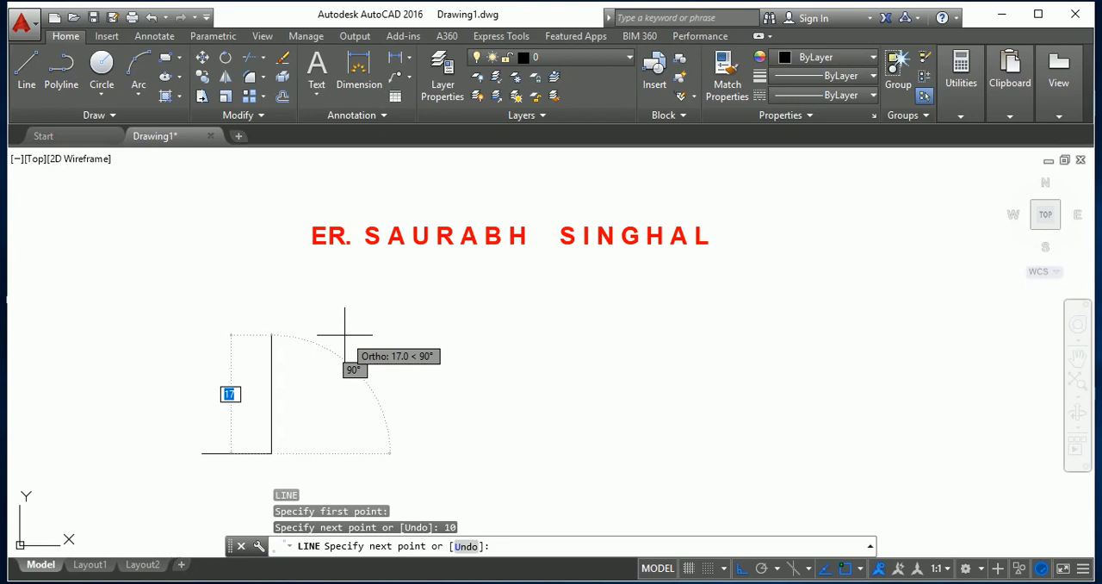
text(40)
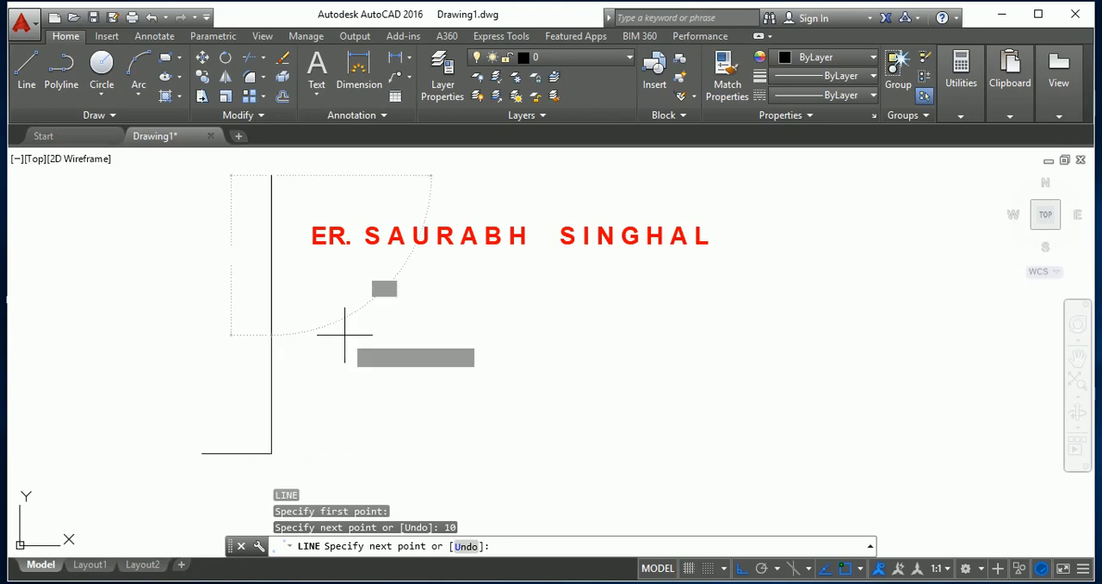
key(Return)
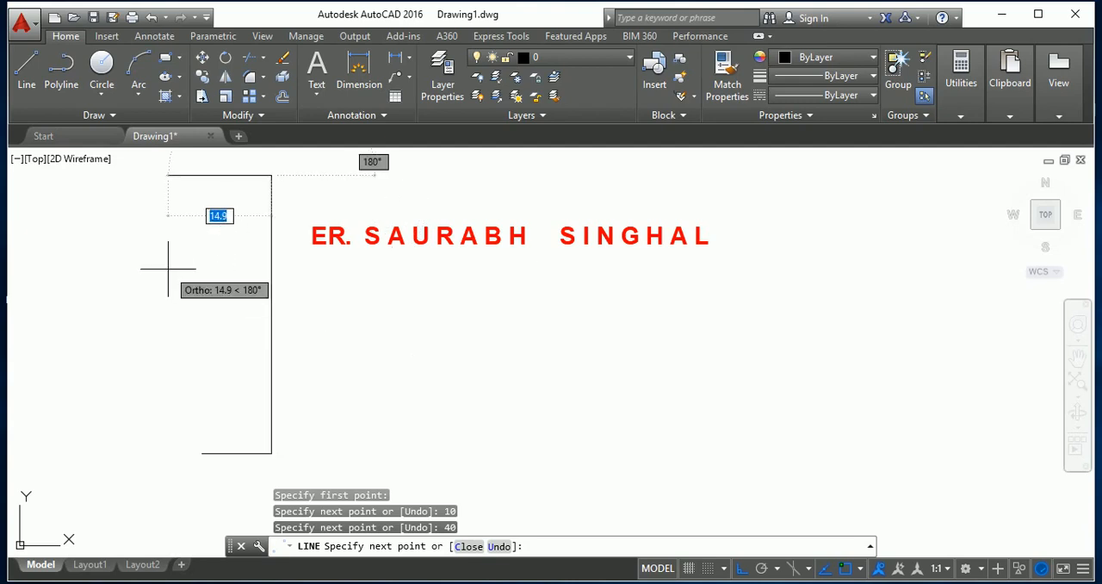
Continue the line 20 units to the left and 10 units downward by direct distance entry with Ortho.
text(20)
key(Return)
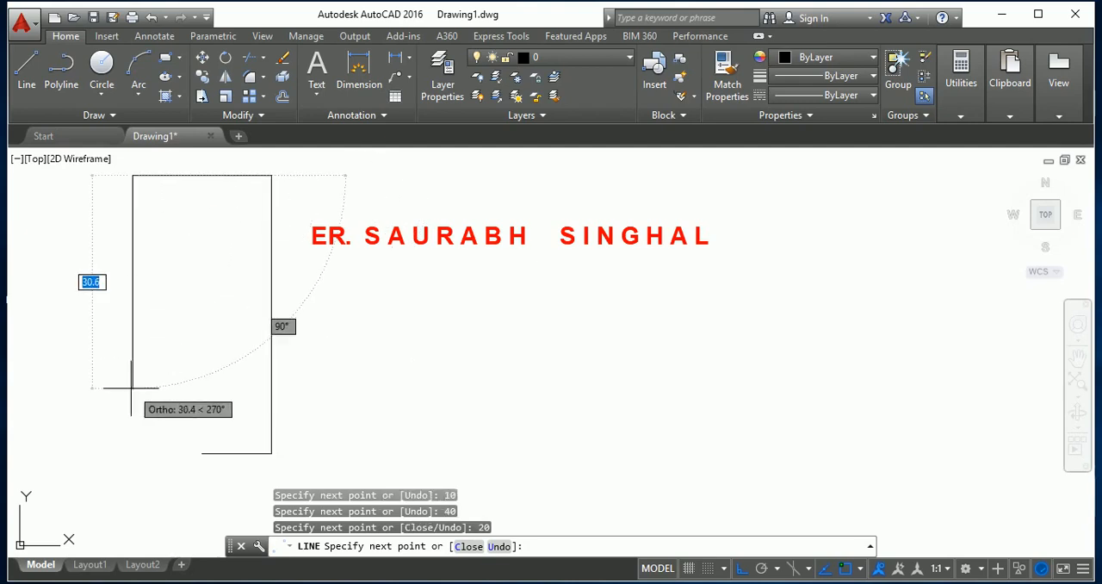
text(10)
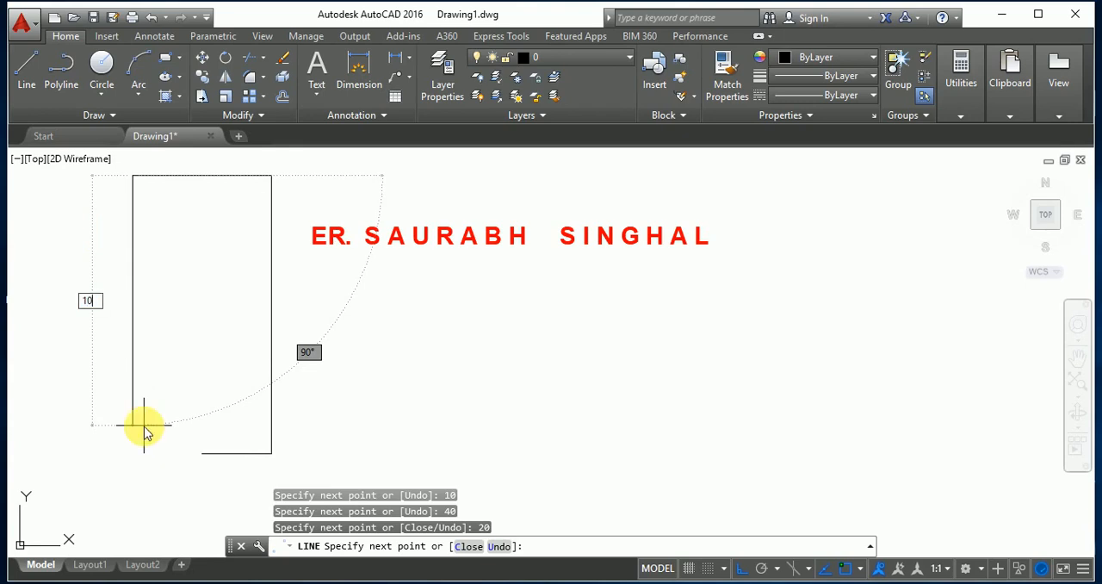
key(Return)
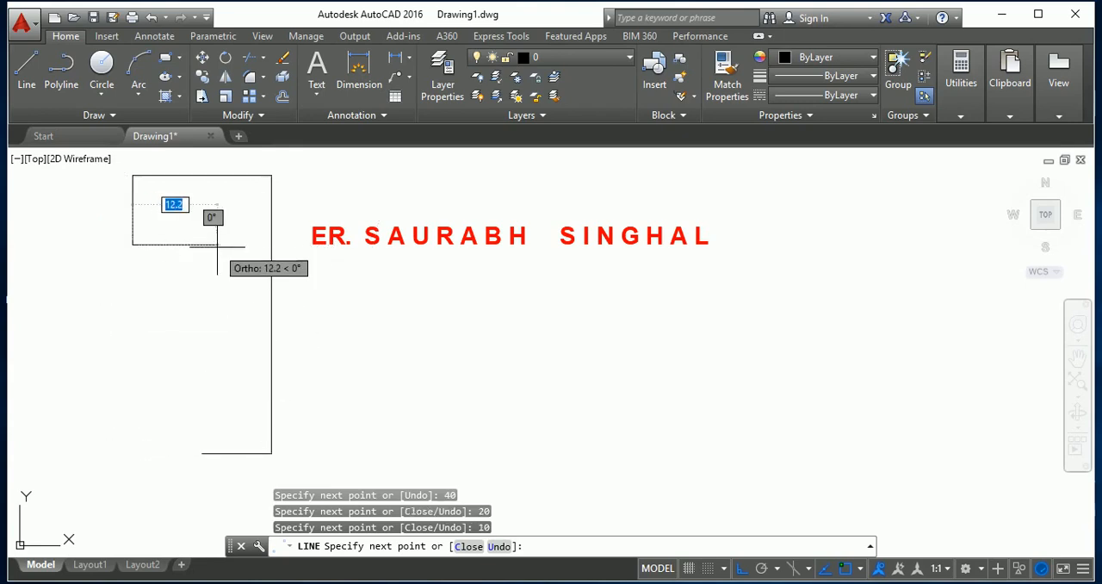
Try a 20-unit segment to the right, turn Ortho off, undo the segment and end the line.
text(20)
key(Return)
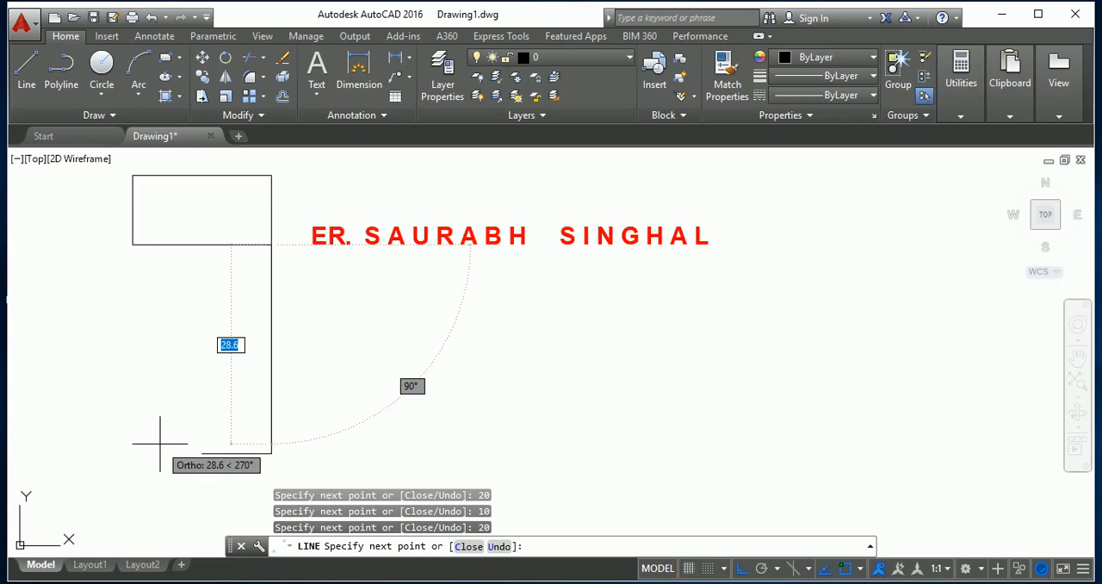
key(F8)
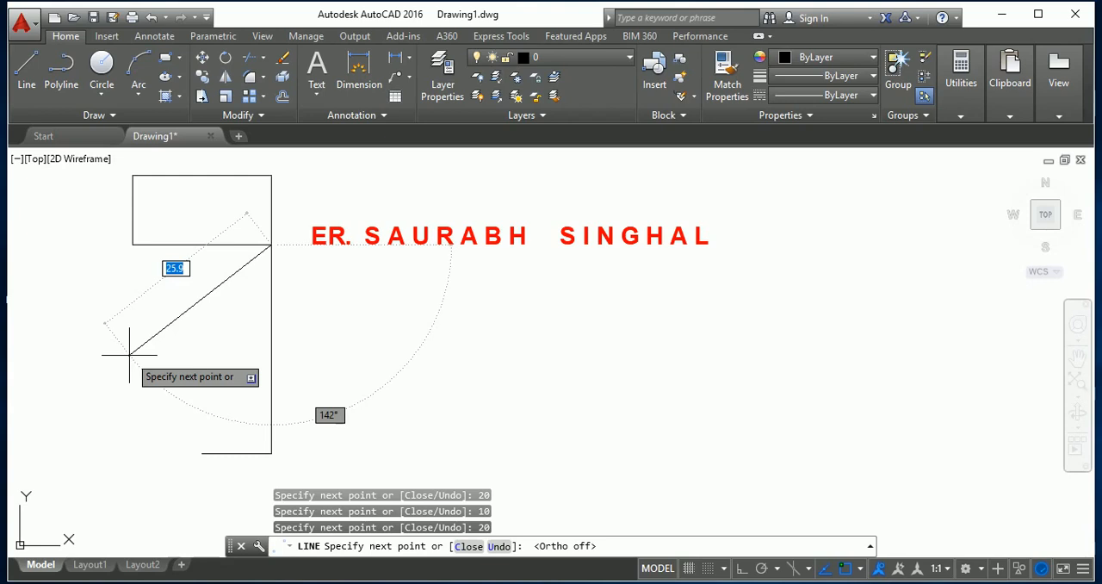
key(ctrl+z)
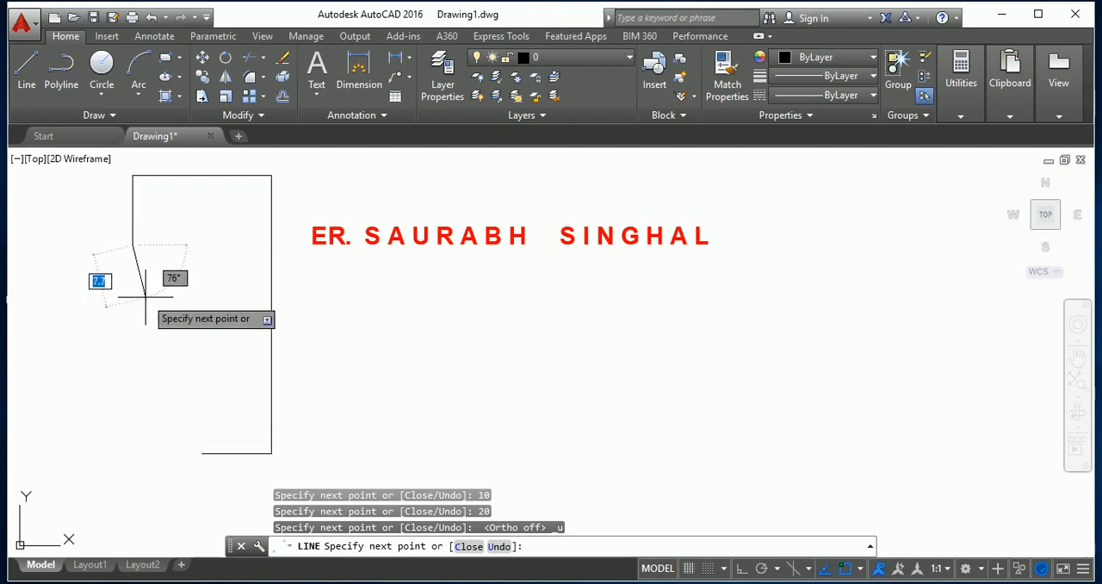
key(Escape)
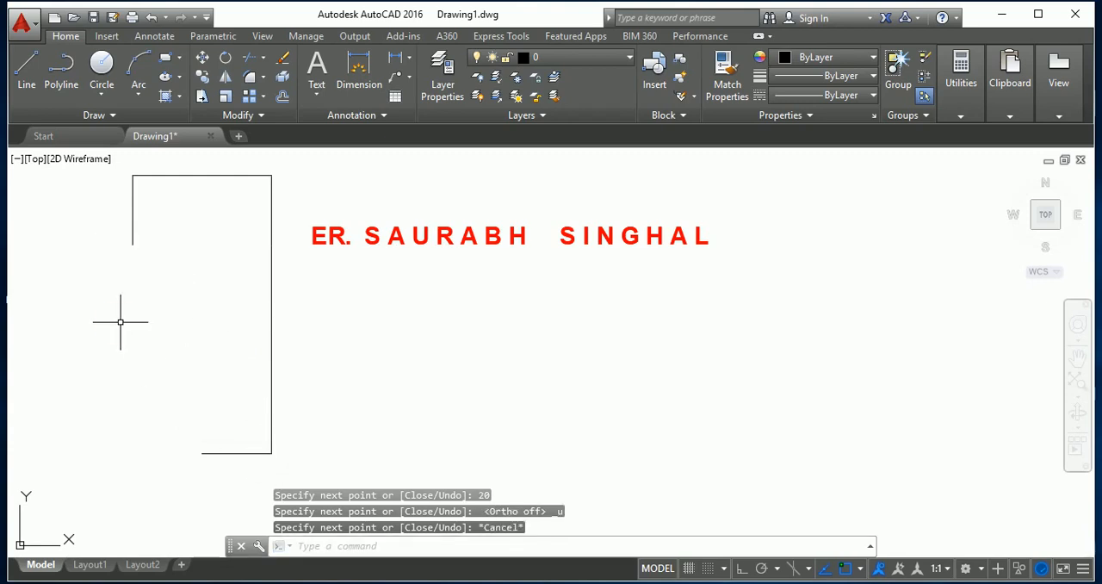
Close the outline with a line from its open upper endpoint, 10 units to the right and down to the lower side's open end.
key(Return)
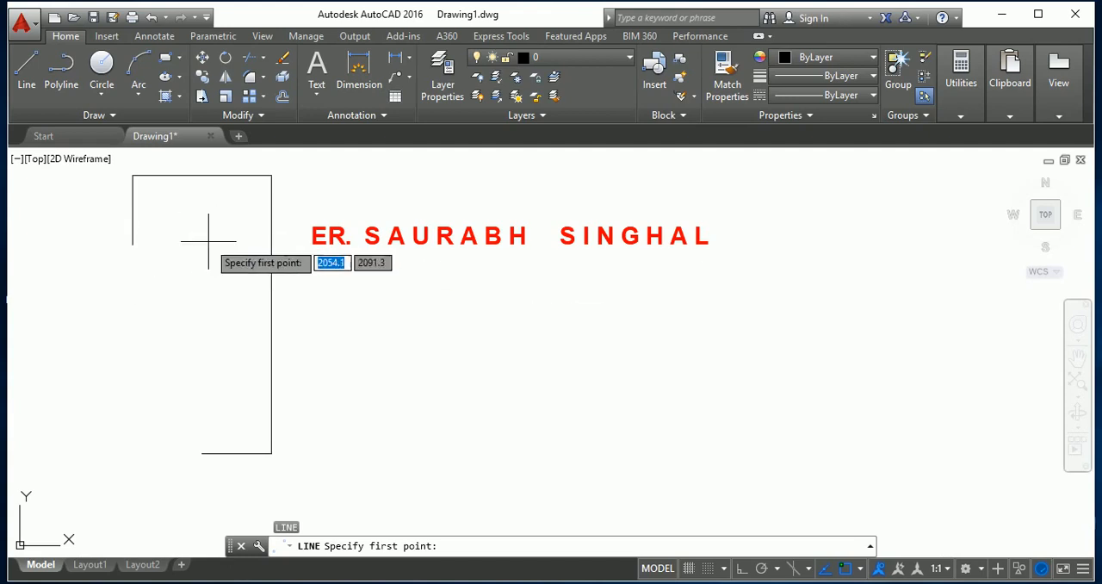
click(132, 245)
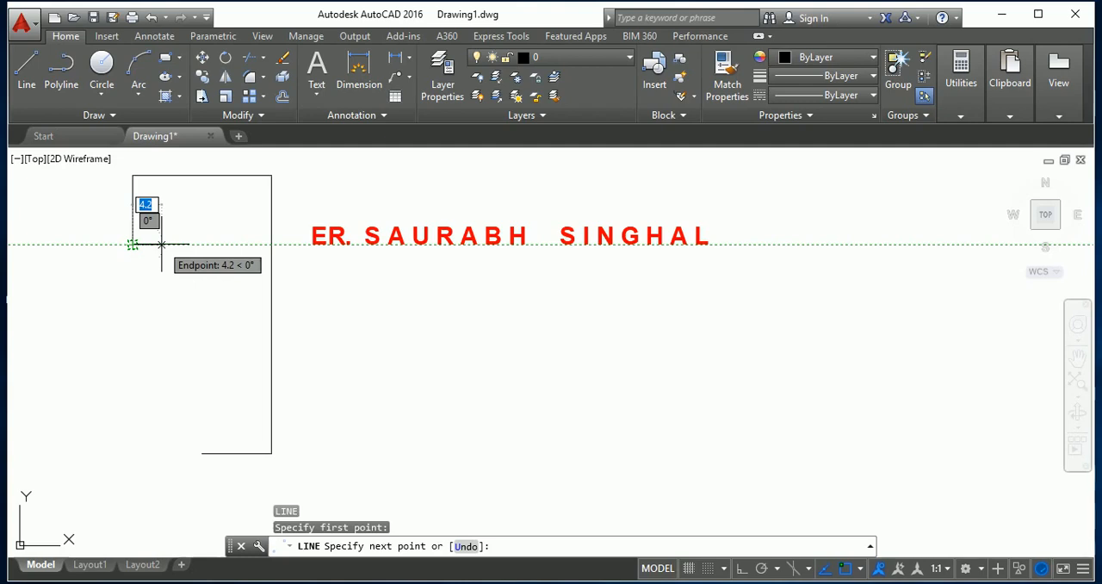
text(5)
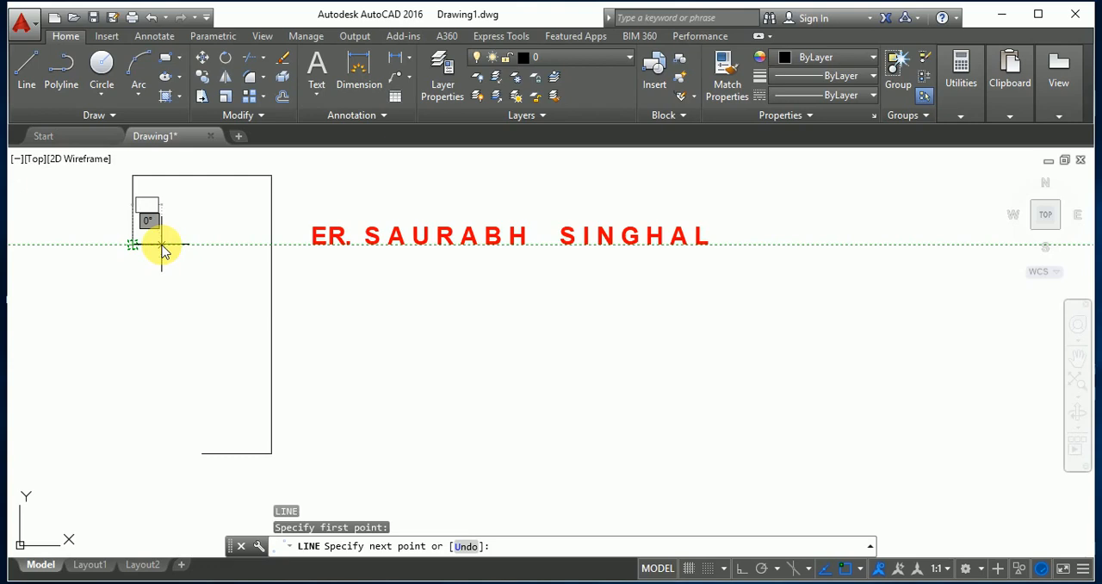
text(10)
key(Return)
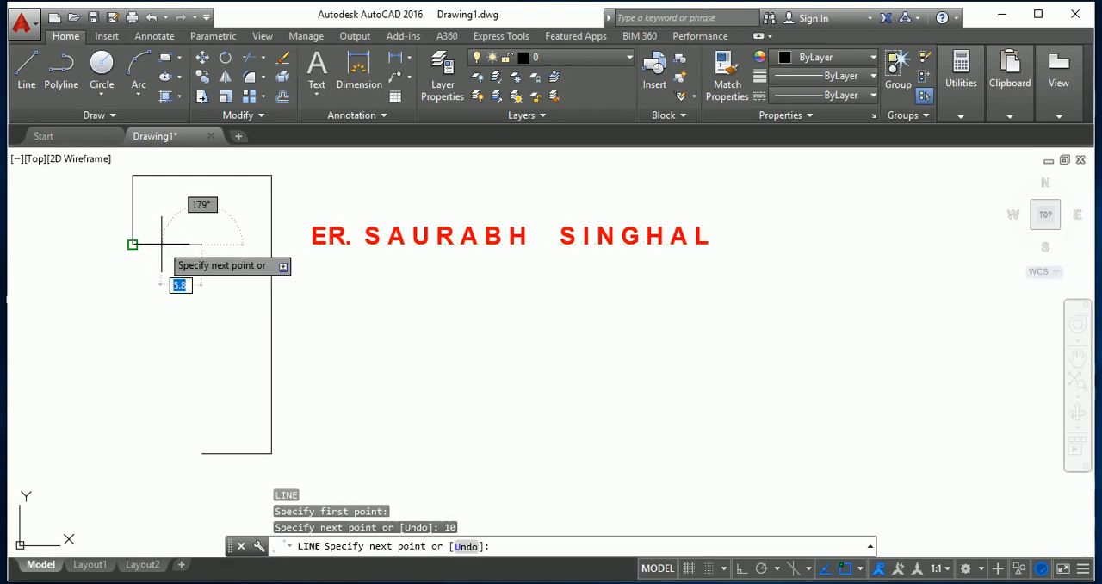
click(202, 454)
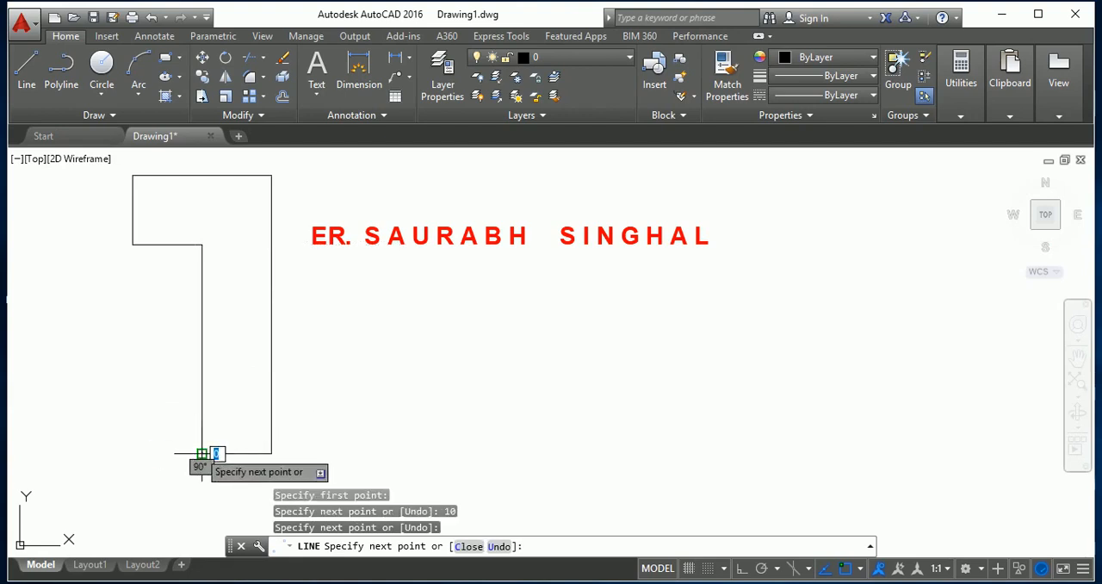
key(Escape)
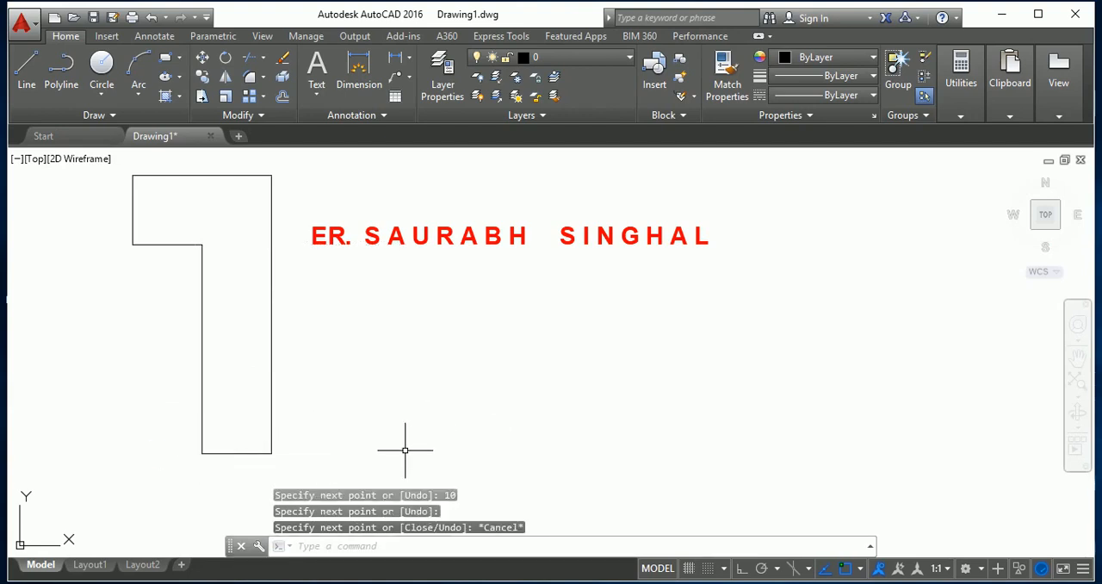
Draw a line from a free point below the title text, 20 units long at an angle of 0°.
scroll(112, 431, down, 2)
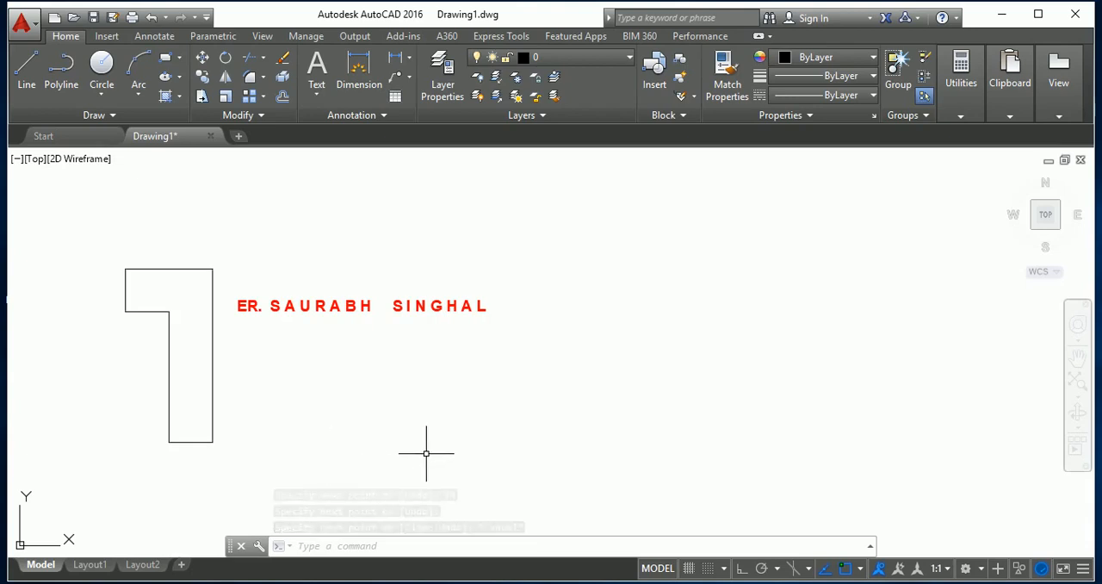
text(l)
key(Return)
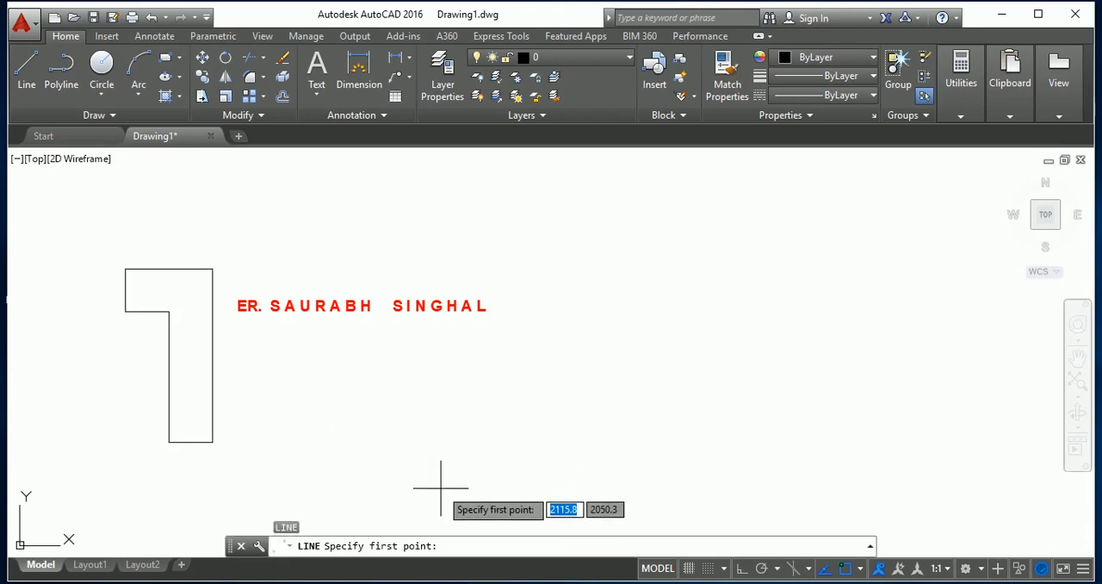
click(441, 486)
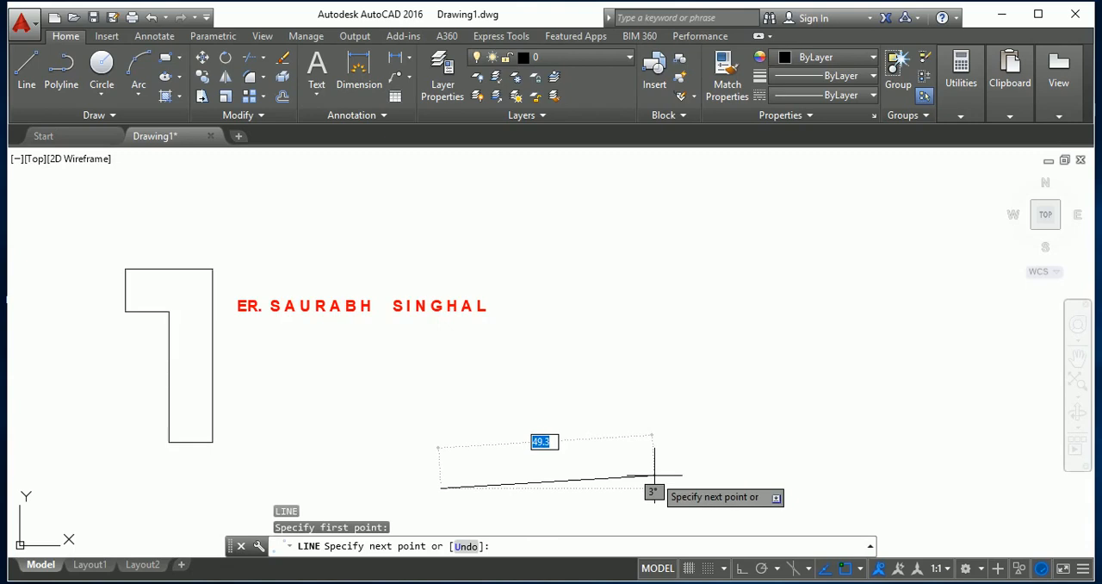
text(20)
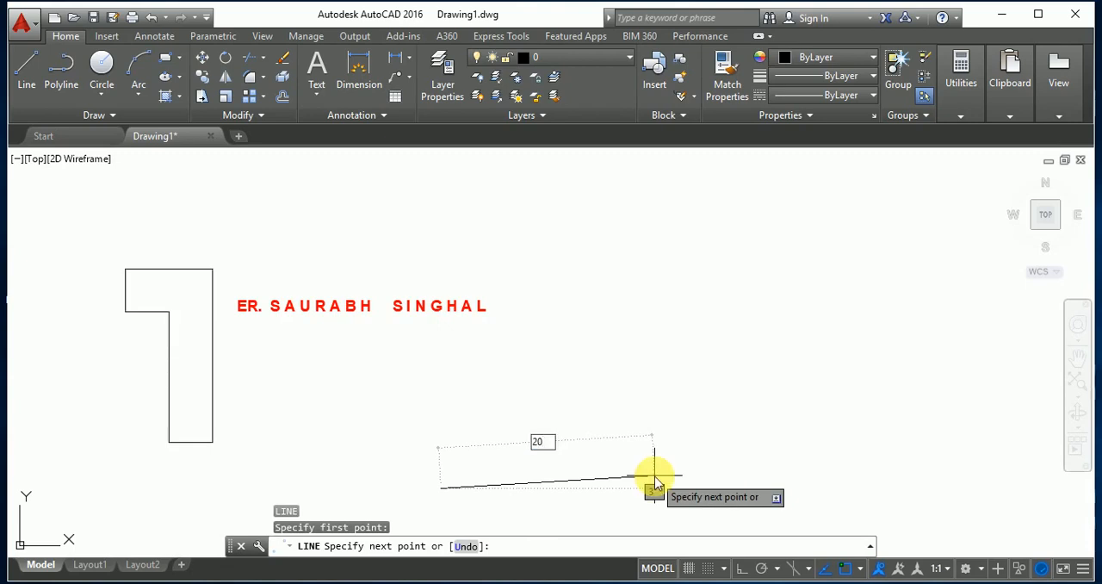
key(Tab)
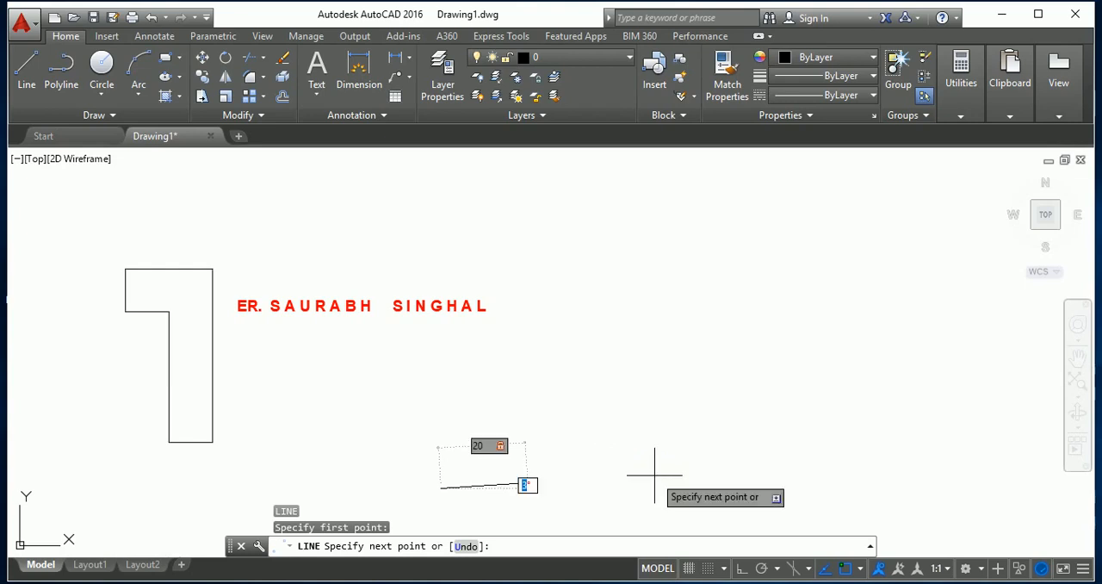
text(0)
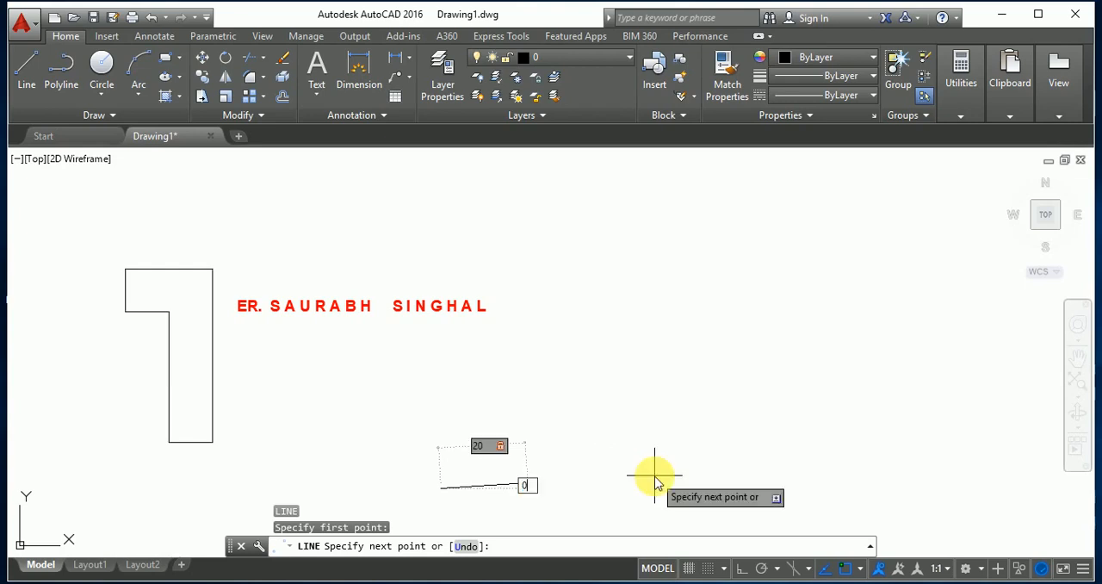
key(Return)
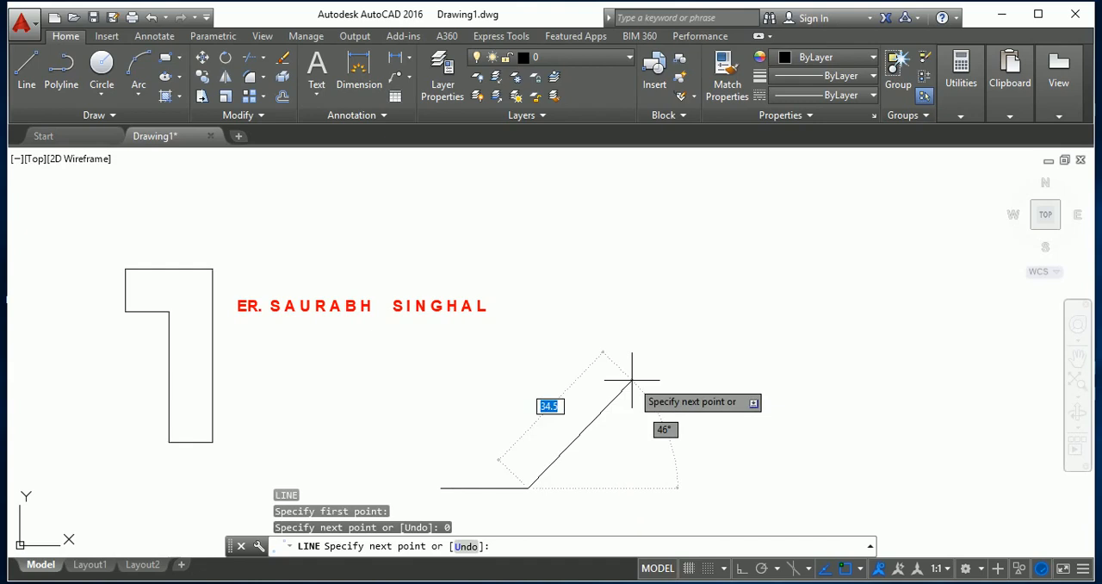
Continue the line with a segment 10 units long at an angle of 45°.
text(10)
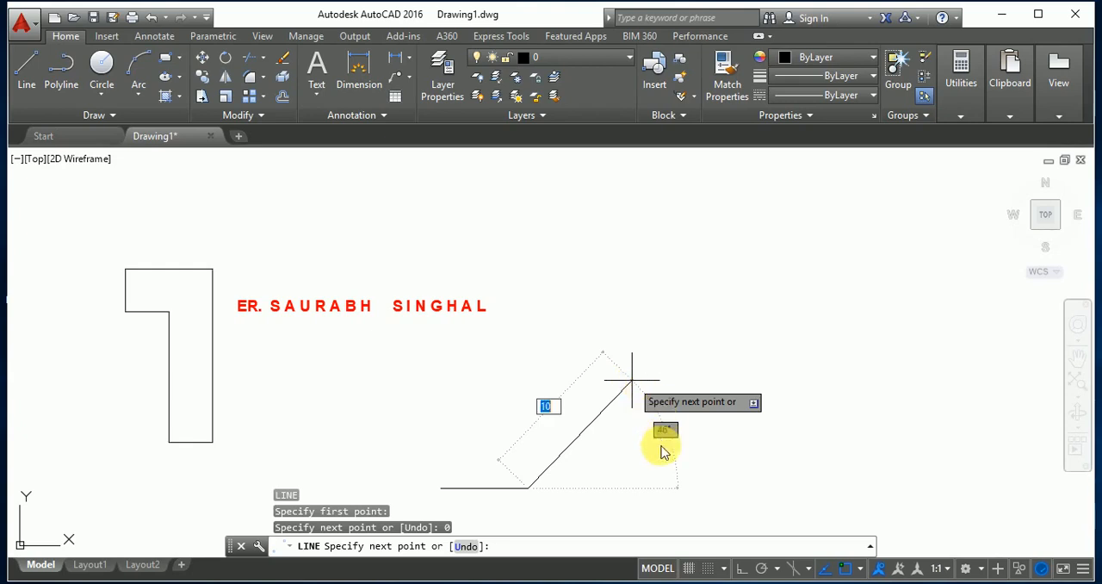
key(Escape)
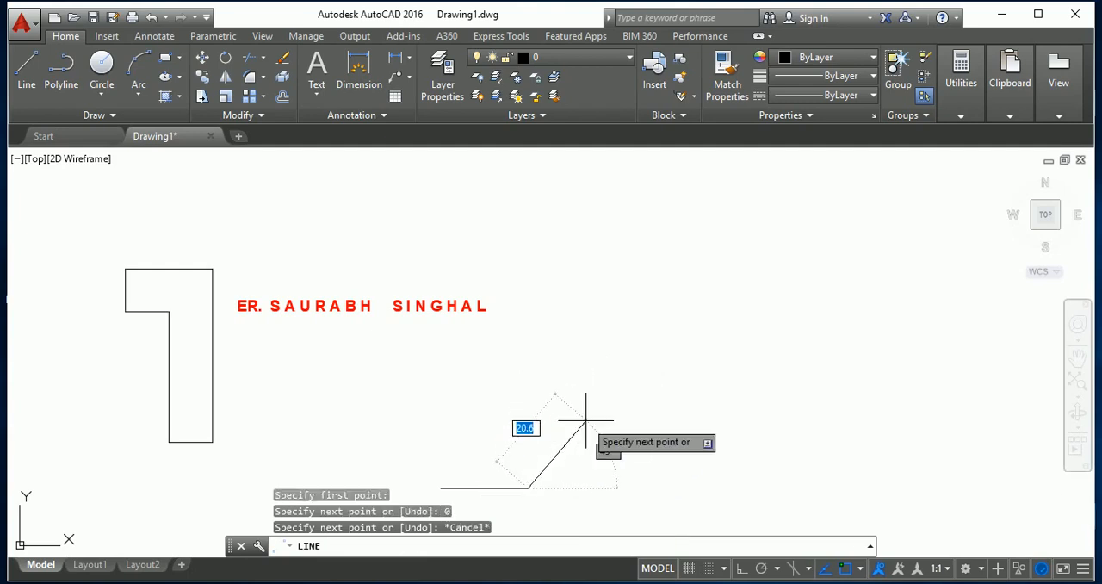
text(10)
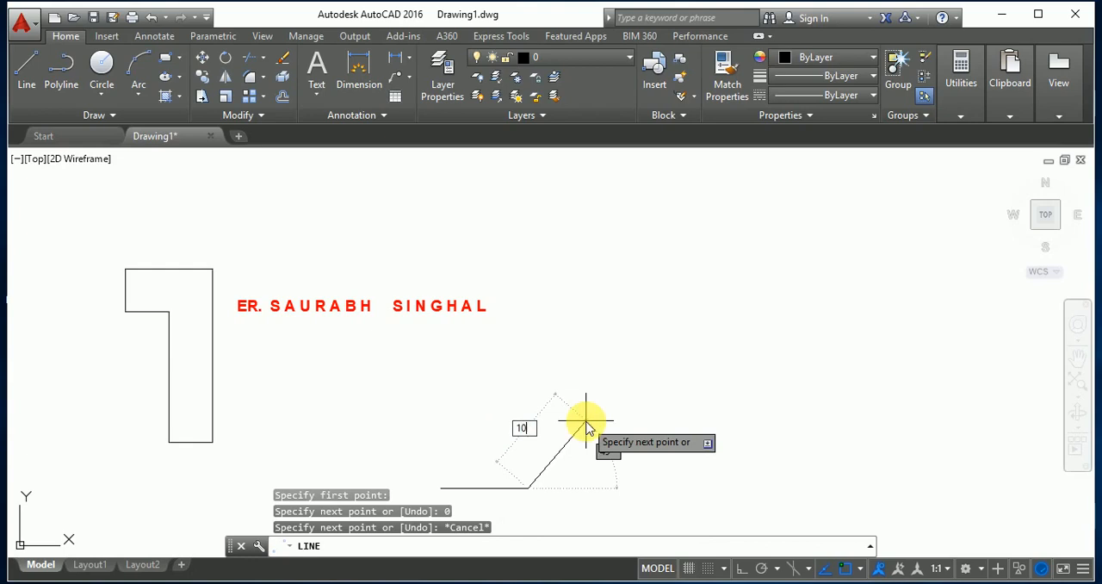
key(Tab)
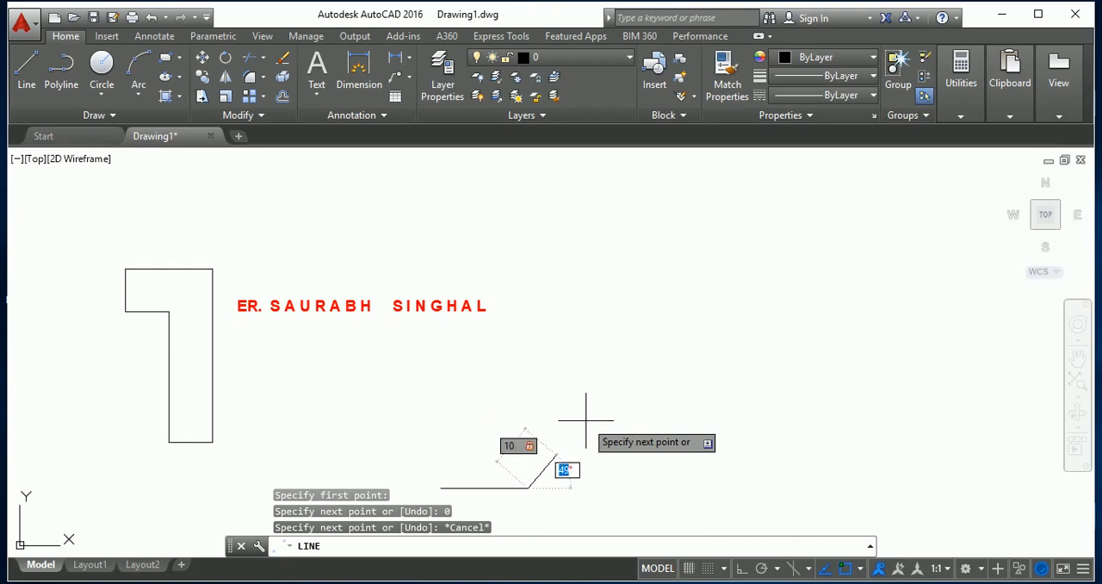
text(45)
key(Return)
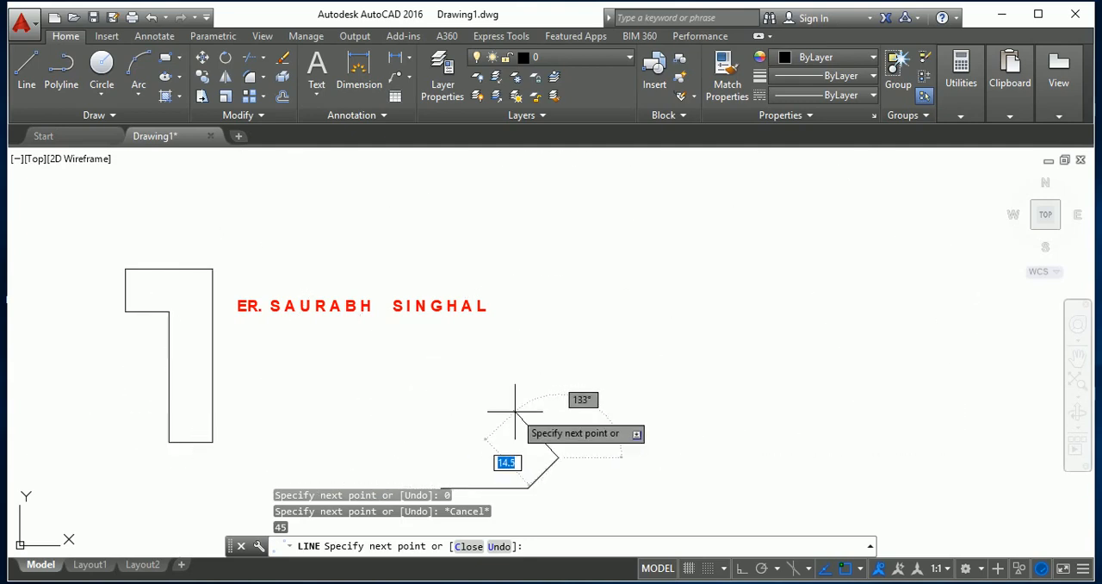
Add a segment 20 units long at an angle of 135° and end the line.
text(20)
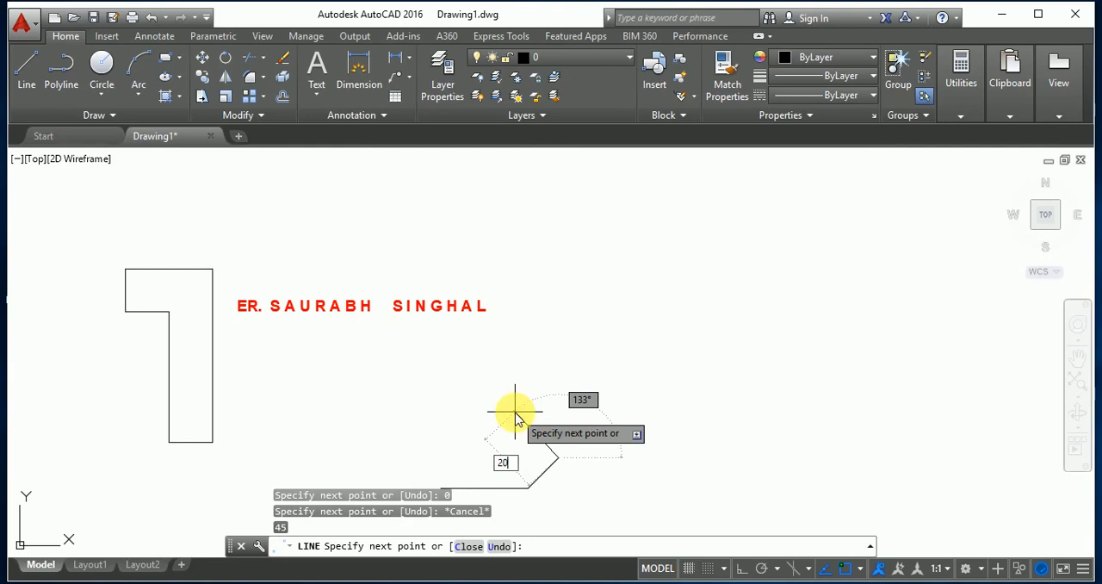
key(Tab)
text(135)
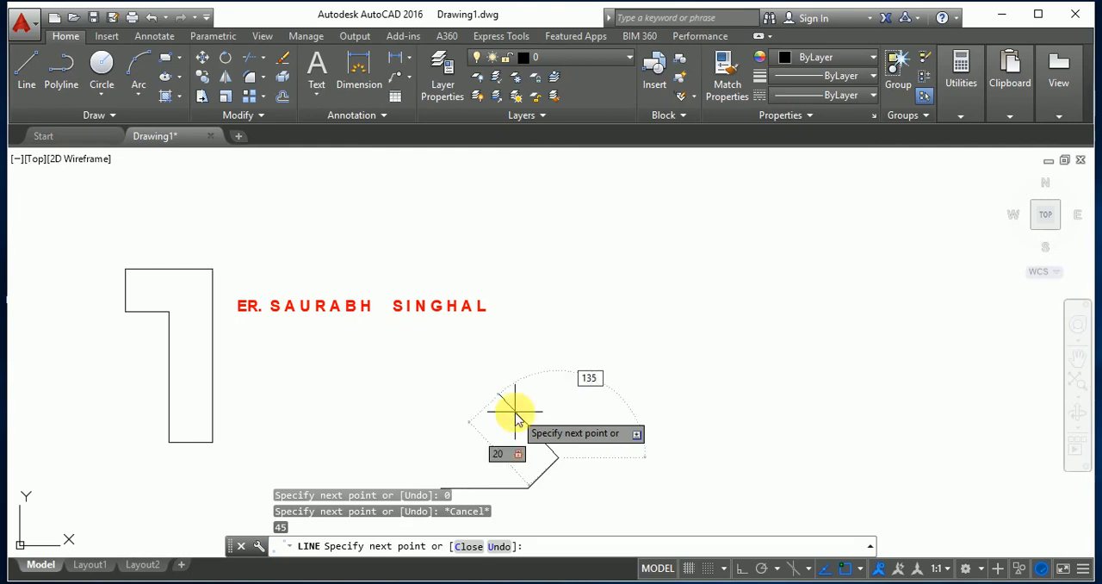
key(Return)
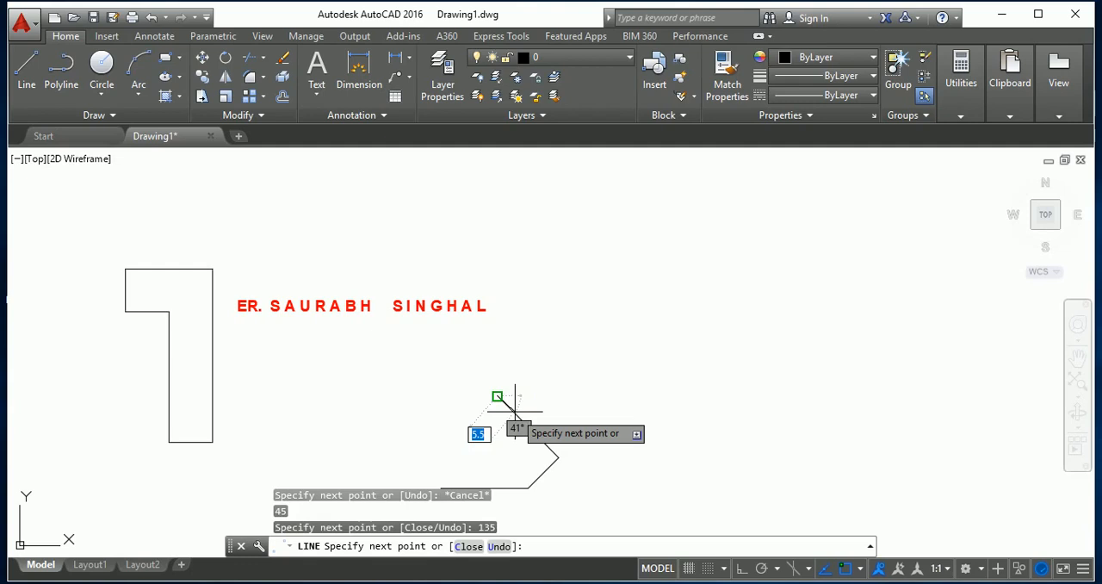
key(Escape)
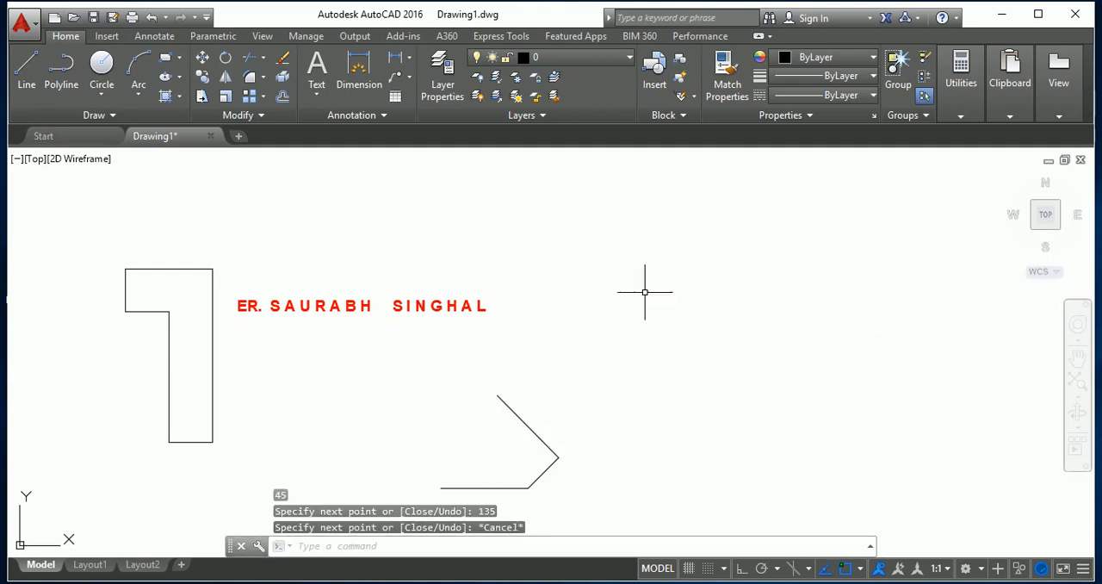
Draw a vertical line downward in the empty area right of the title text, with Ortho turned on.
right_click(757, 282)
click(713, 238)
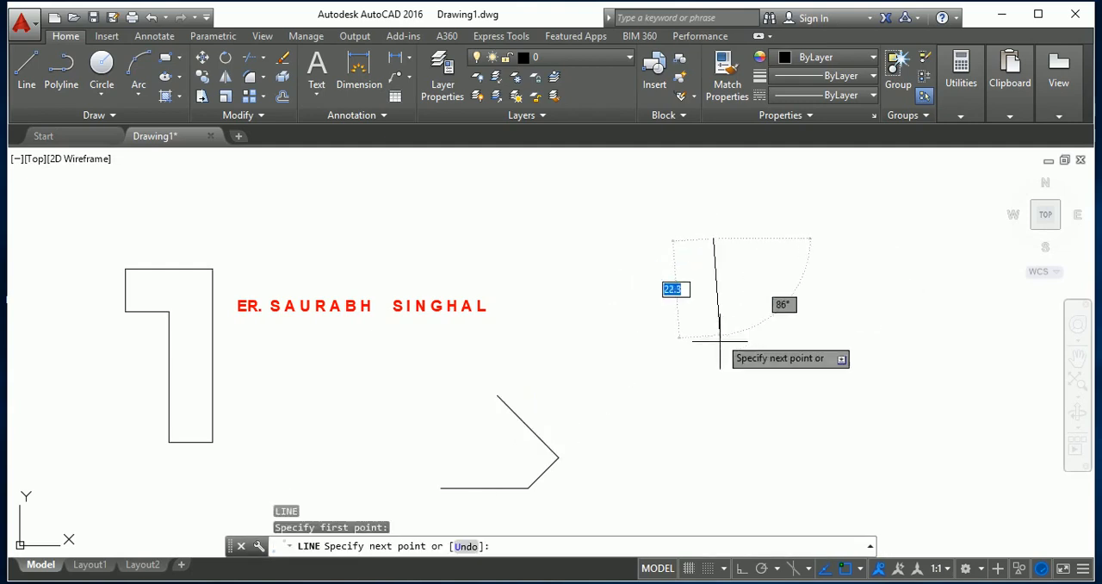
key(F8)
click(713, 372)
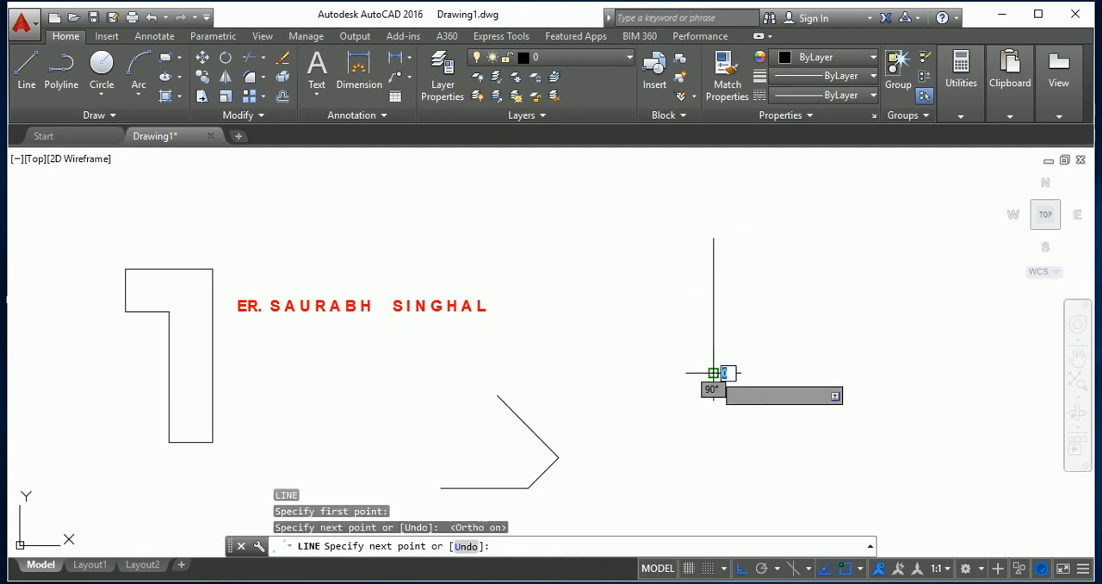
key(Return)
key(Return)
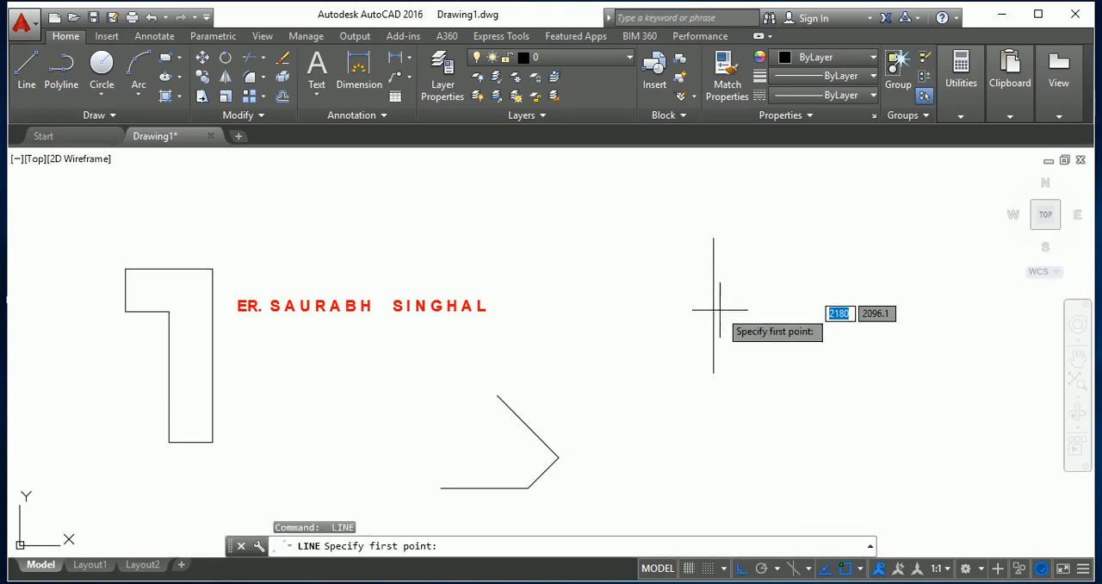
key(Escape)
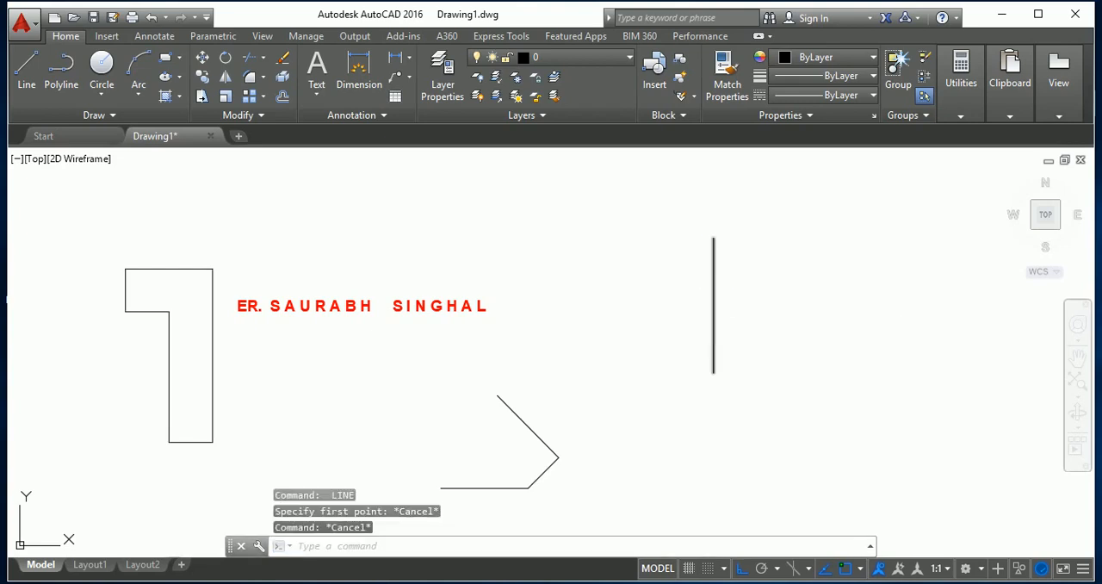
text(DS)
key(Return)
key(Escape)
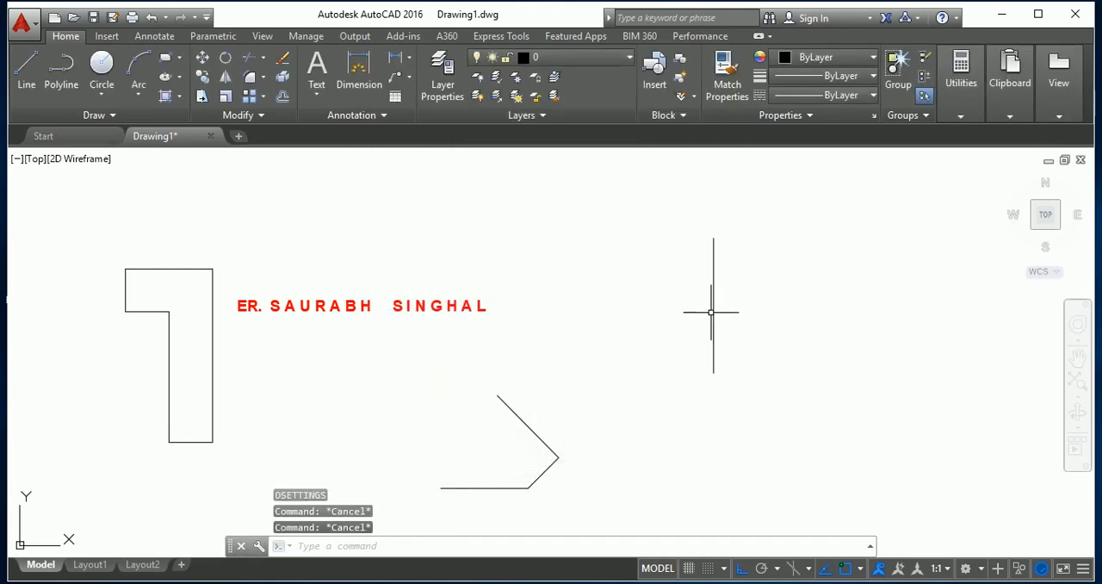
Enable the Midpoint object snap mode in the Drafting Settings.
text(DS)
text(DS)
key(Return)
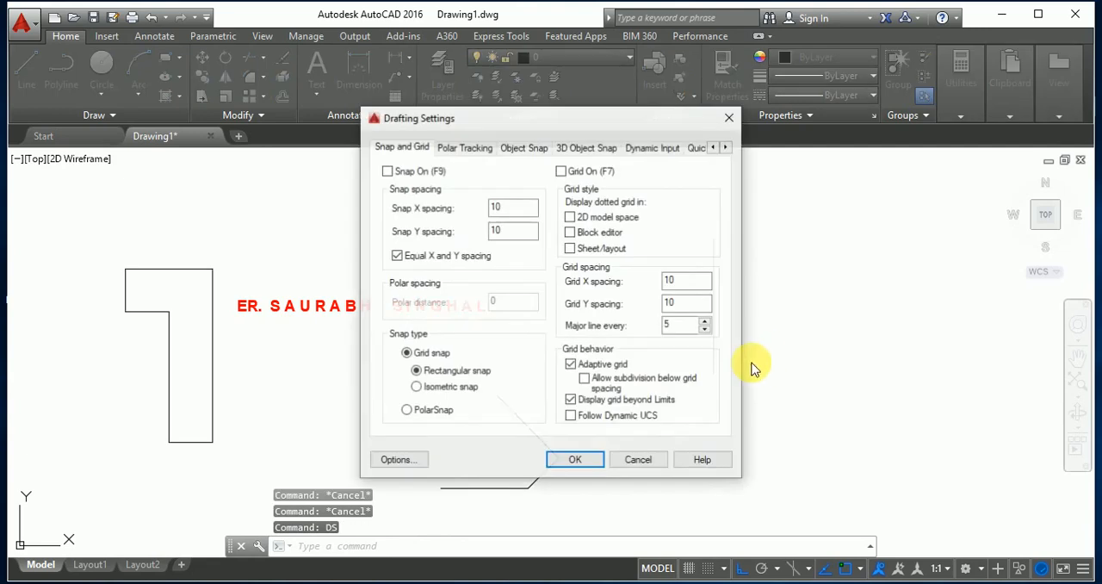
click(538, 150)
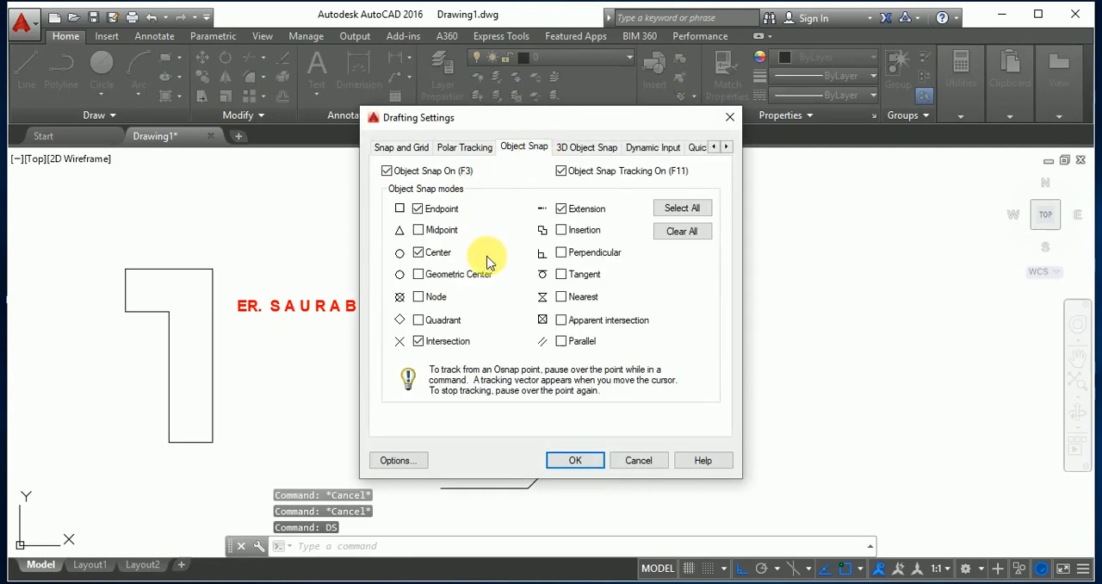
click(418, 231)
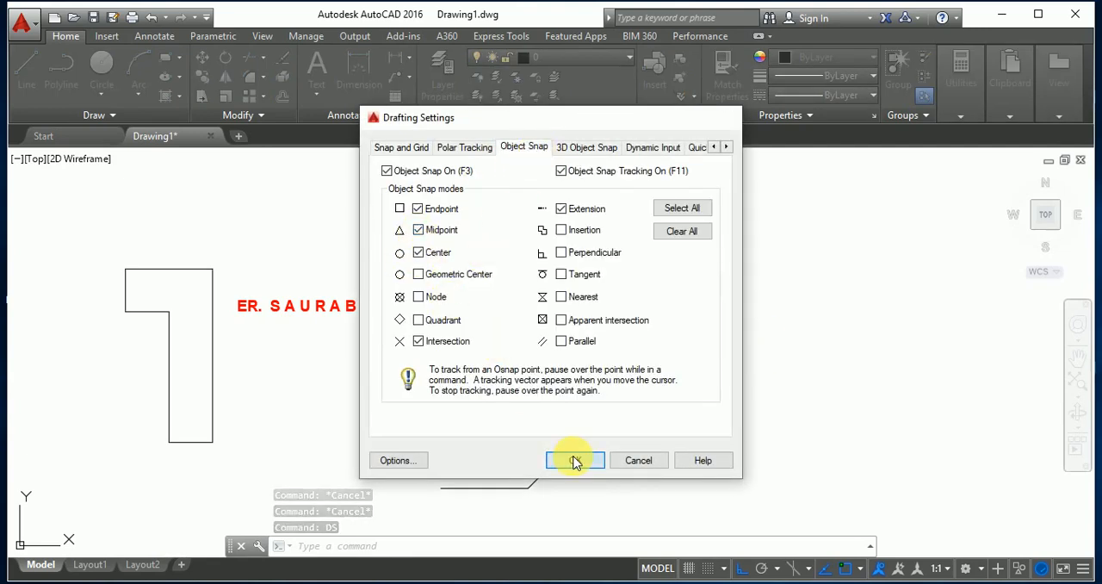
click(575, 461)
key(Escape)
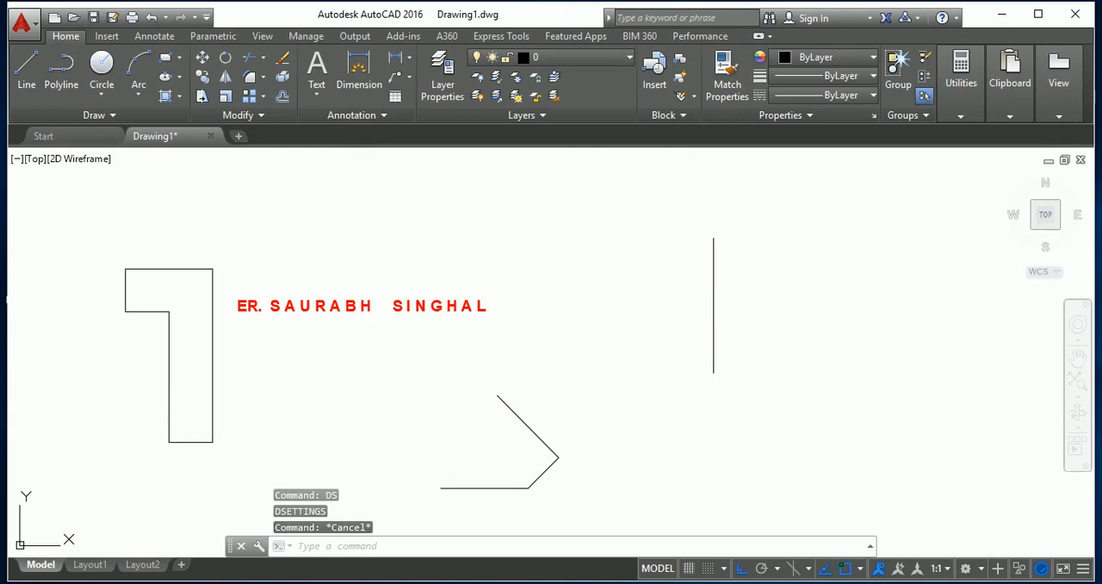
Draw a horizontal line 10 units long to the right from the midpoint of the vertical line.
text(l)
key(Return)
click(712, 305)
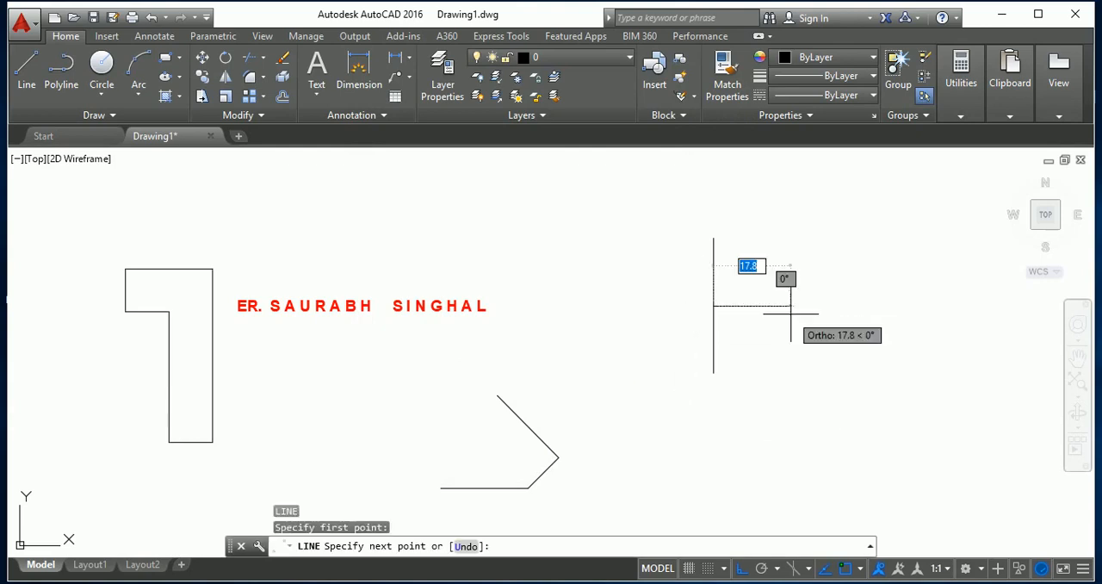
text(1)
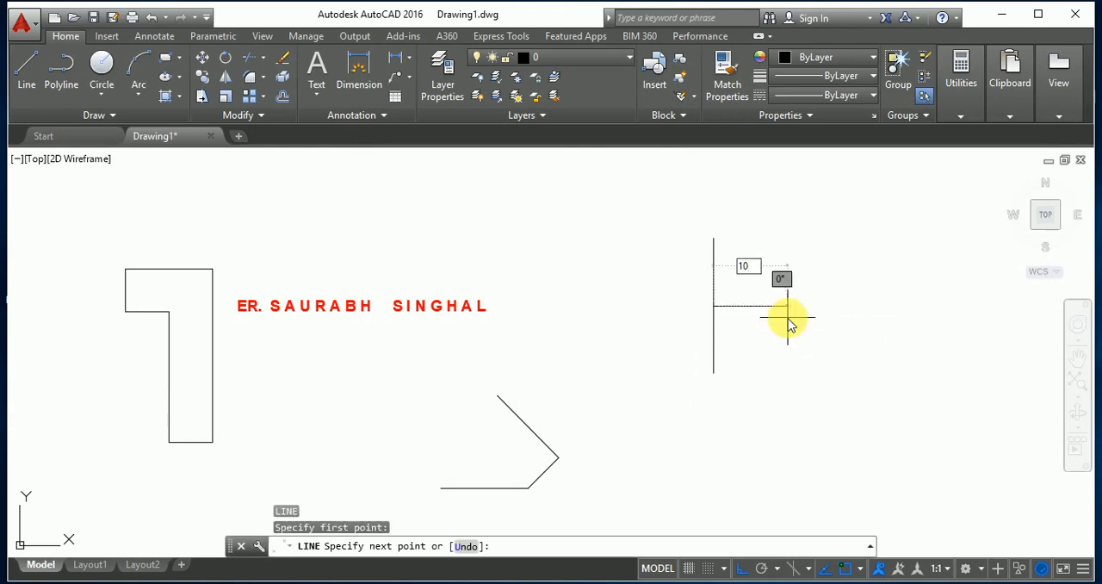
text(0)
key(Return)
key(Escape)
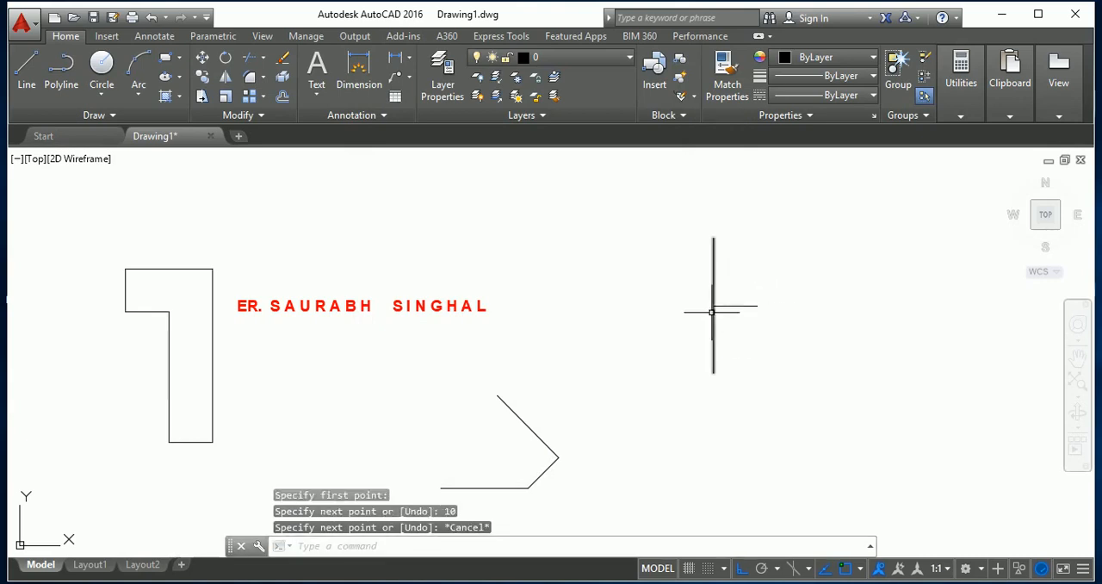
Draw a horizontal line 10 units long to the left from the midpoint of the vertical line.
text(l)
key(Return)
click(713, 306)
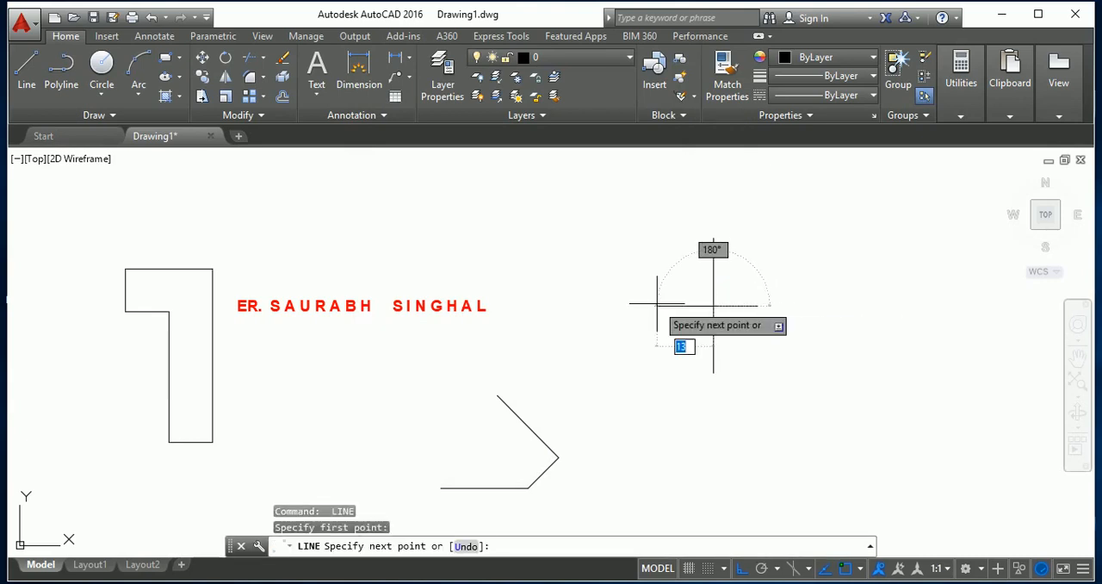
text(10)
key(Return)
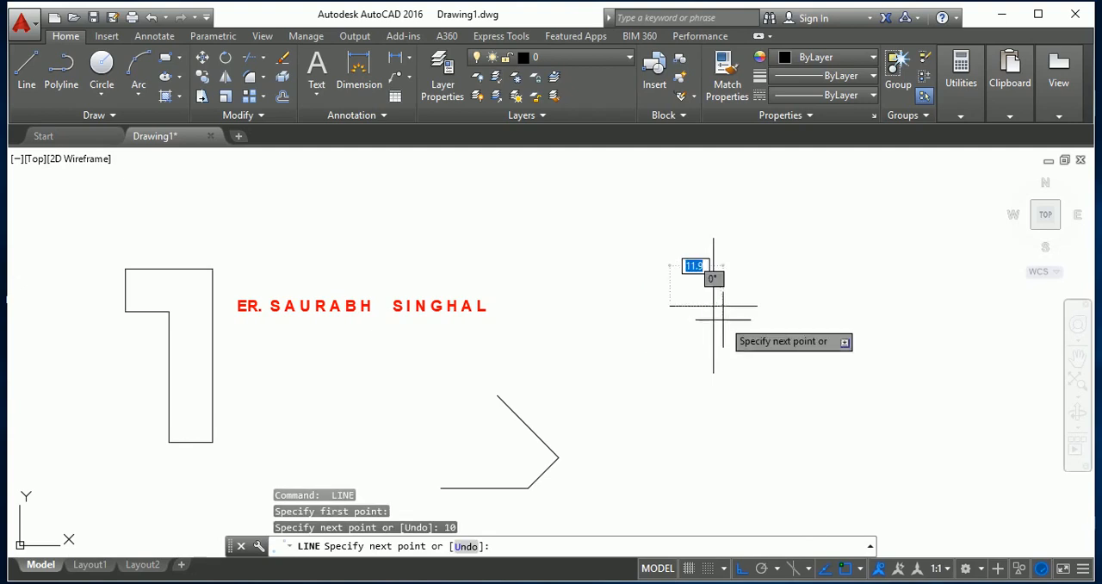
key(Escape)
key(Escape)
Draw a line from the centre of the cross toward the upper right, 5 units long at 45°.
text(l)
key(Return)
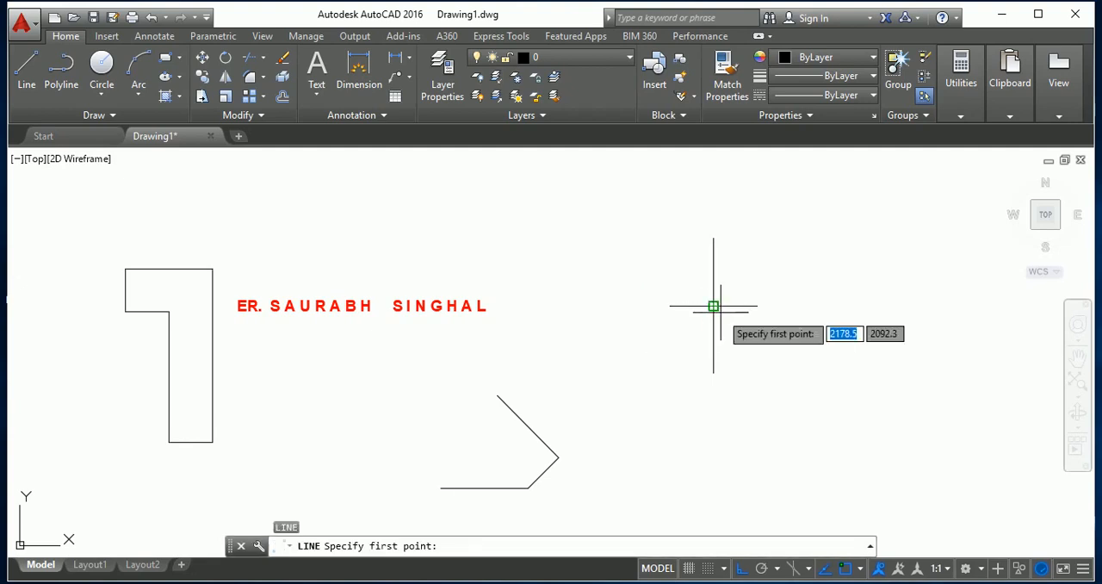
click(713, 305)
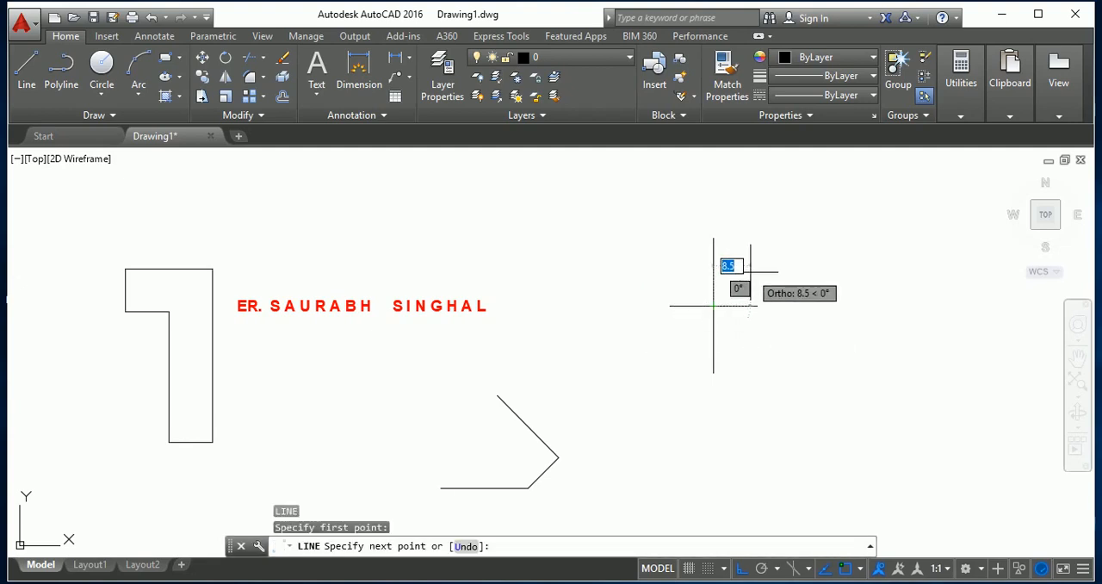
text(1)
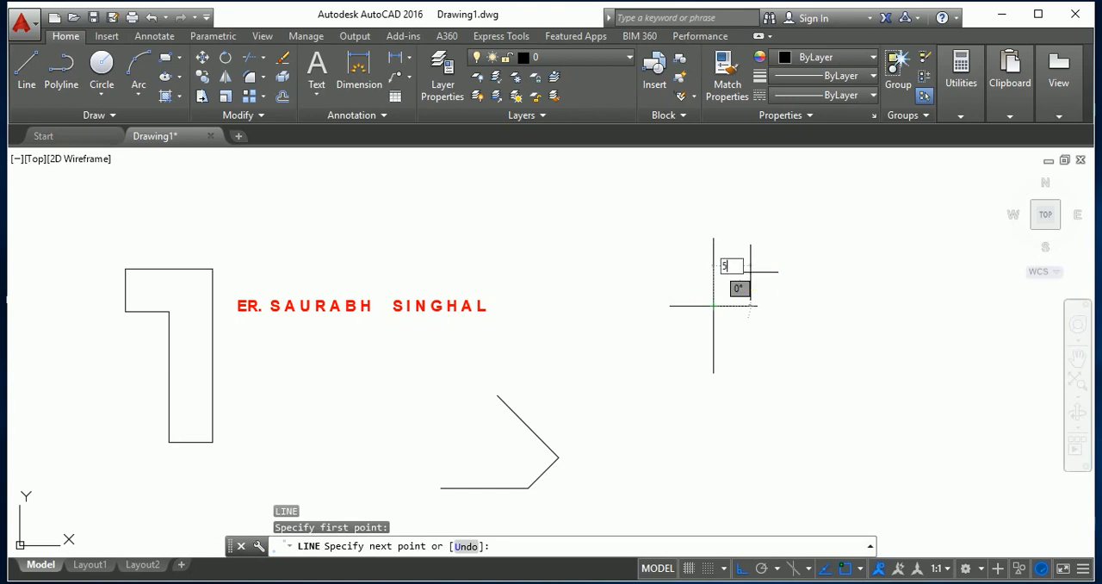
key(Tab)
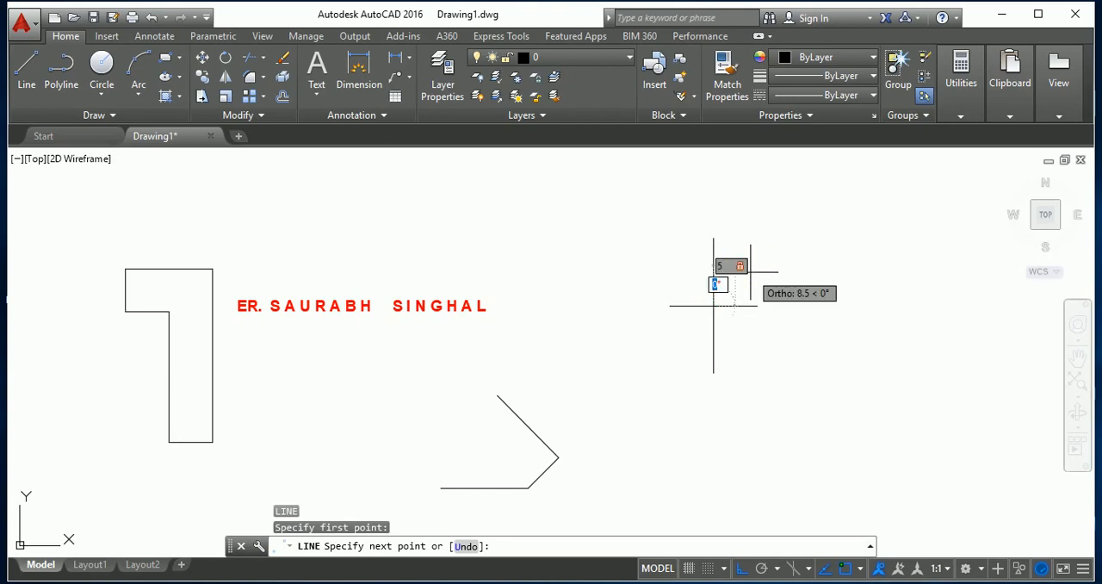
text(45)
key(Return)
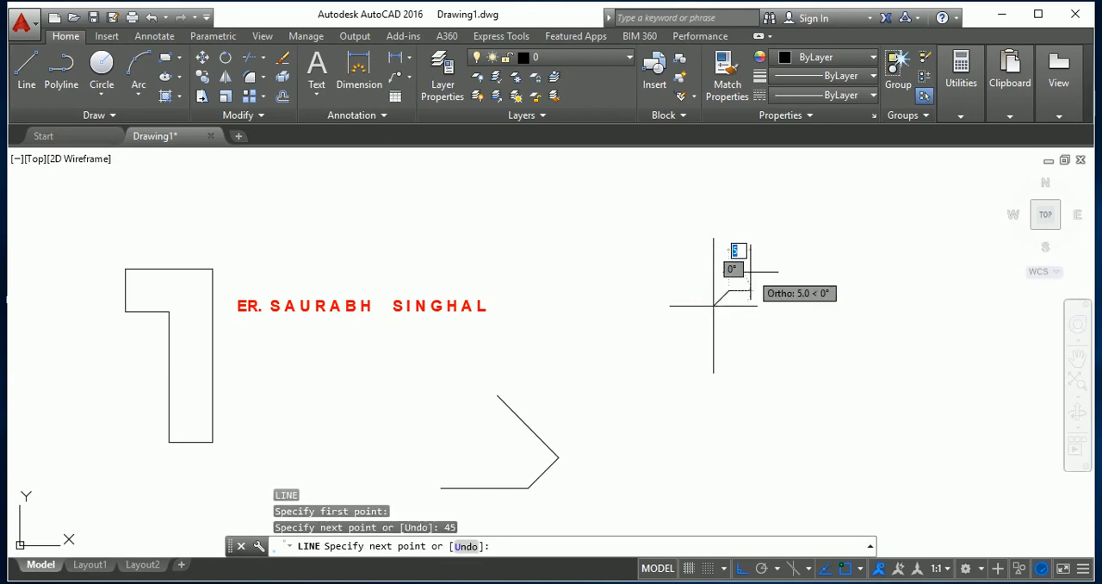
key(Escape)
Draw a line from the centre of the cross toward the upper left, 5 units long at 135°, with Ortho turned off.
key(Return)
click(713, 306)
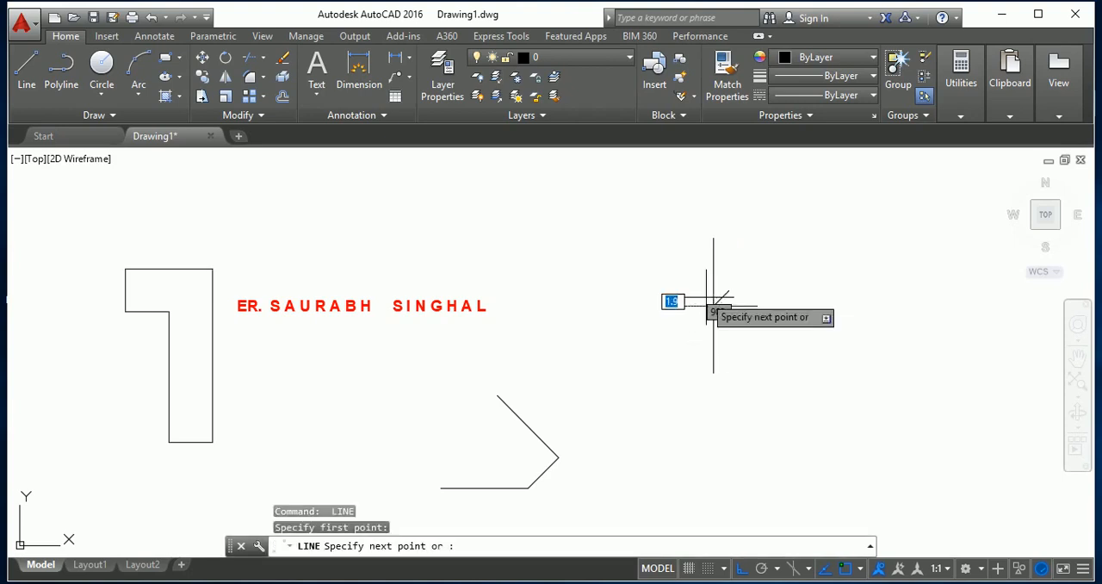
click(713, 303)
text(5)
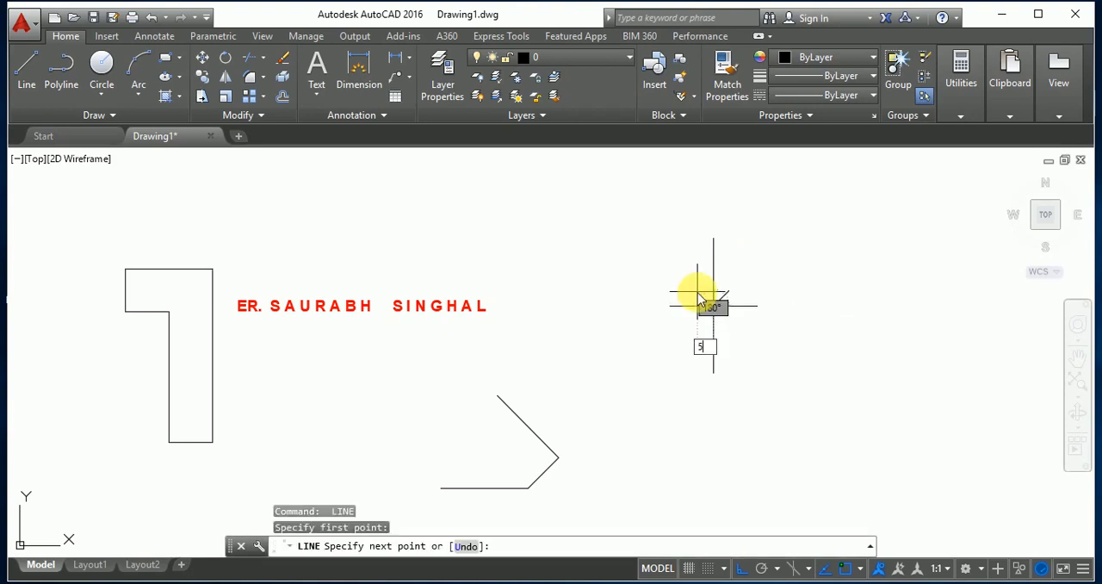
key(Tab)
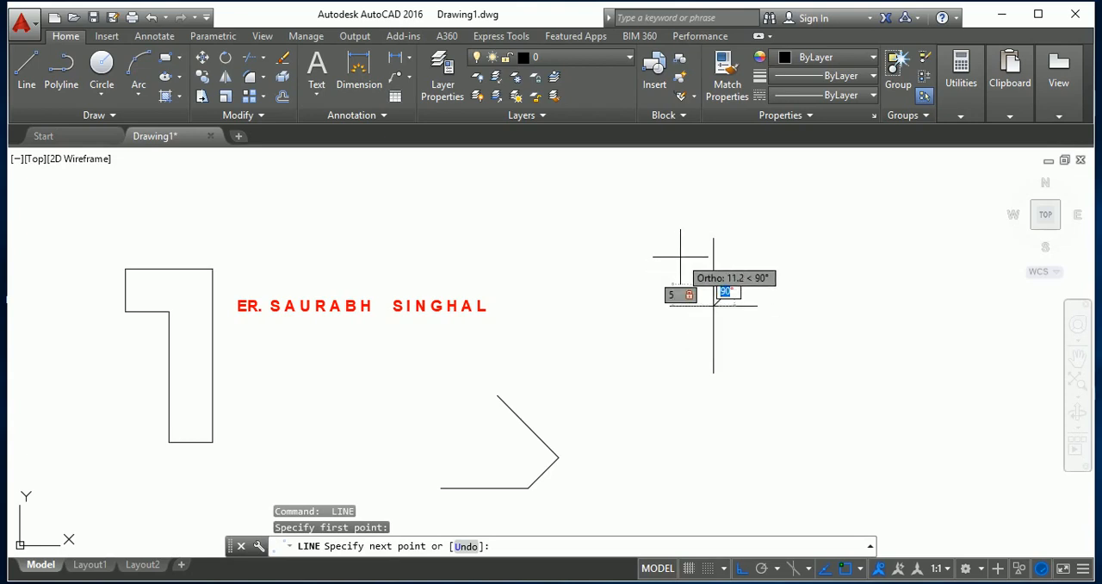
key(F8)
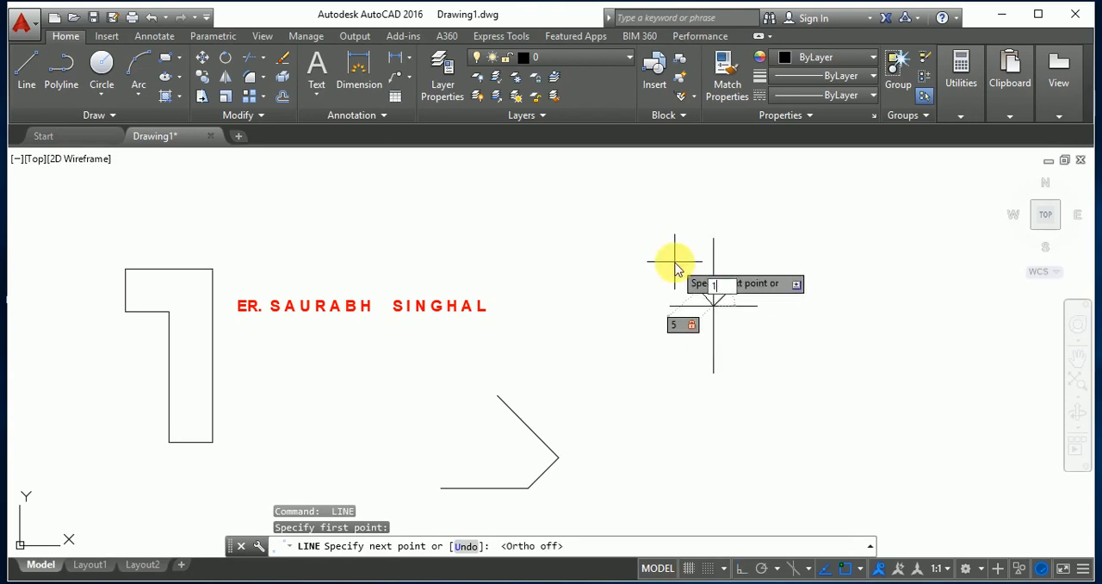
text(135)
key(Return)
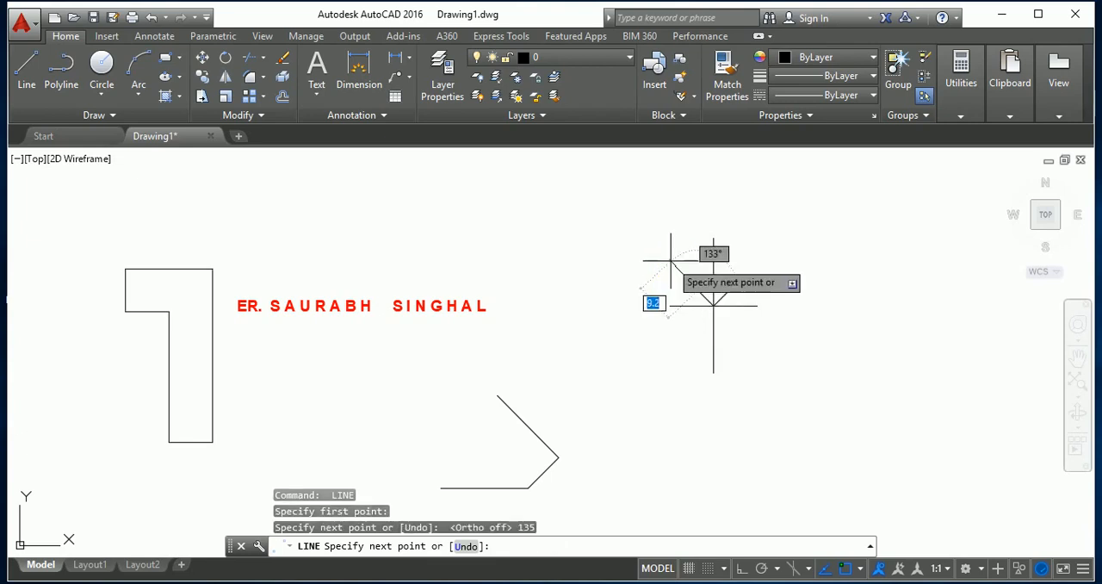
key(Escape)
Draw a line from the centre of the cross toward the lower left, 5 units long at 135° below the horizontal.
key(Return)
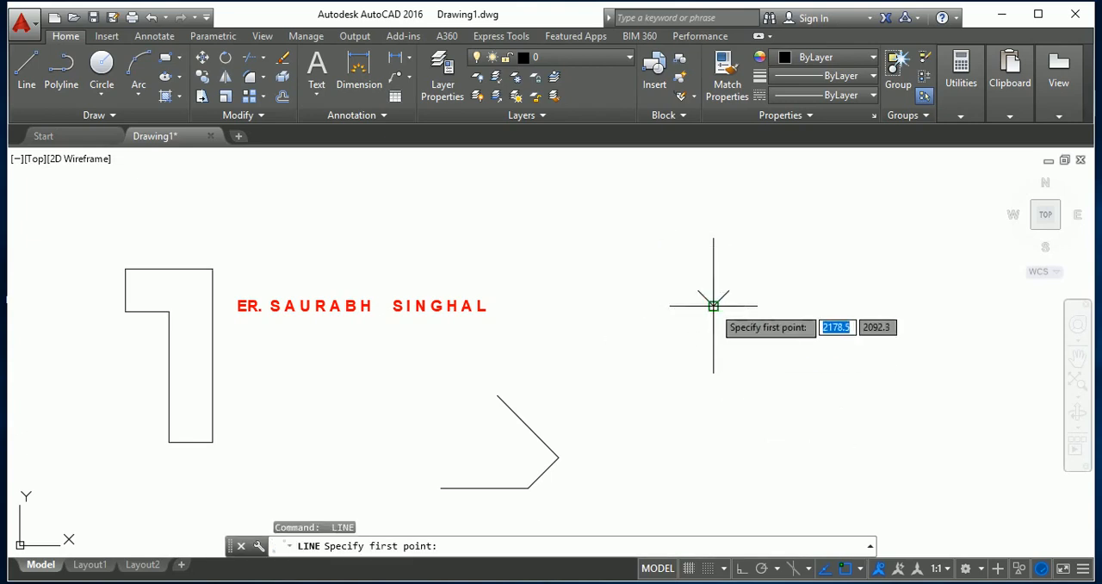
click(713, 305)
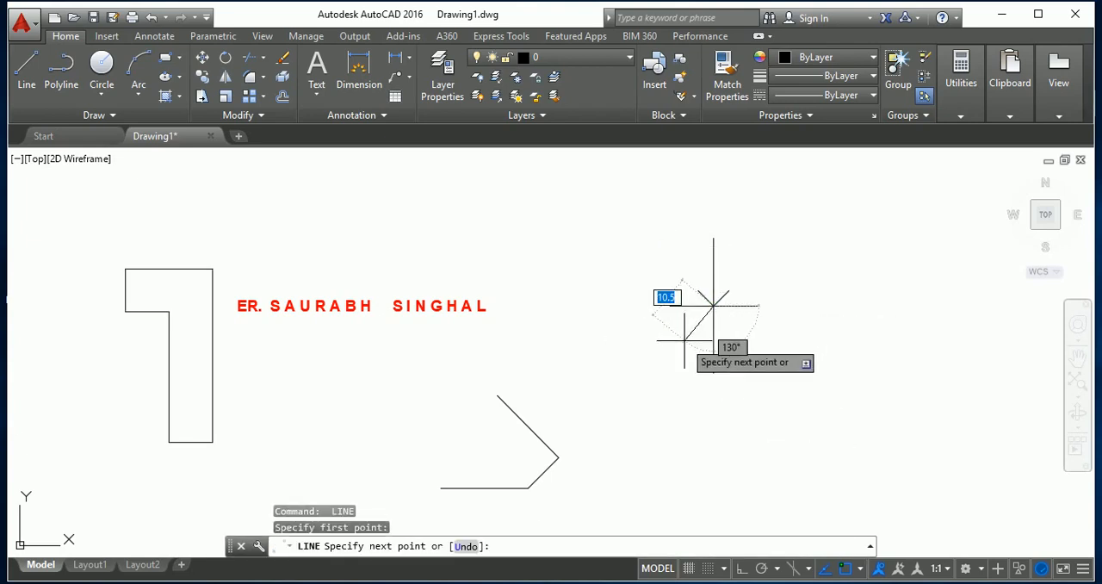
key(Tab)
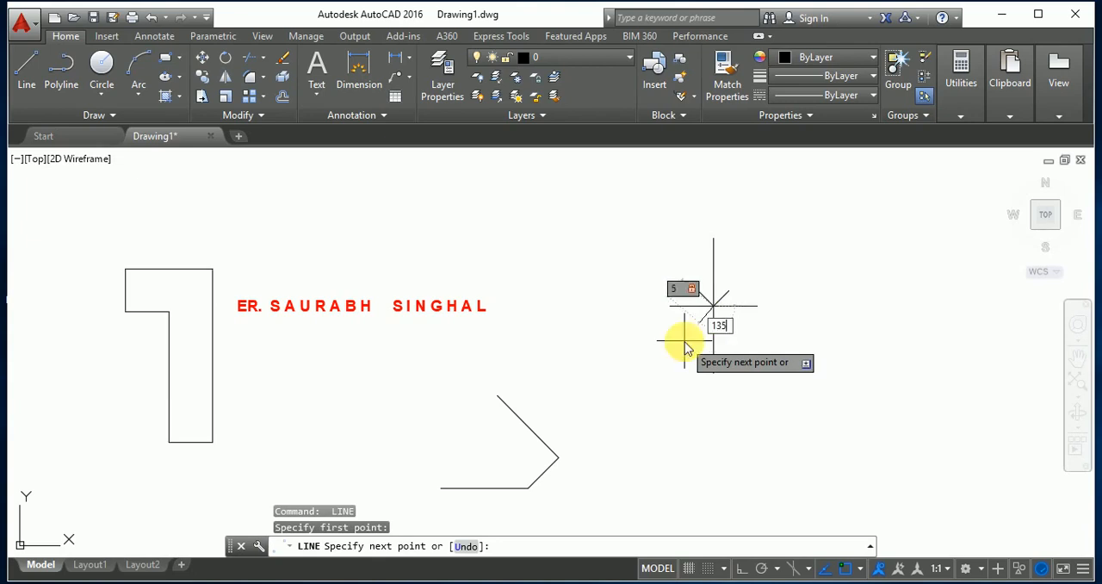
text(135)
key(Return)
Draw a line from the centre of the cross toward the lower right, 5 units long at 45° below the horizontal.
key(Return)
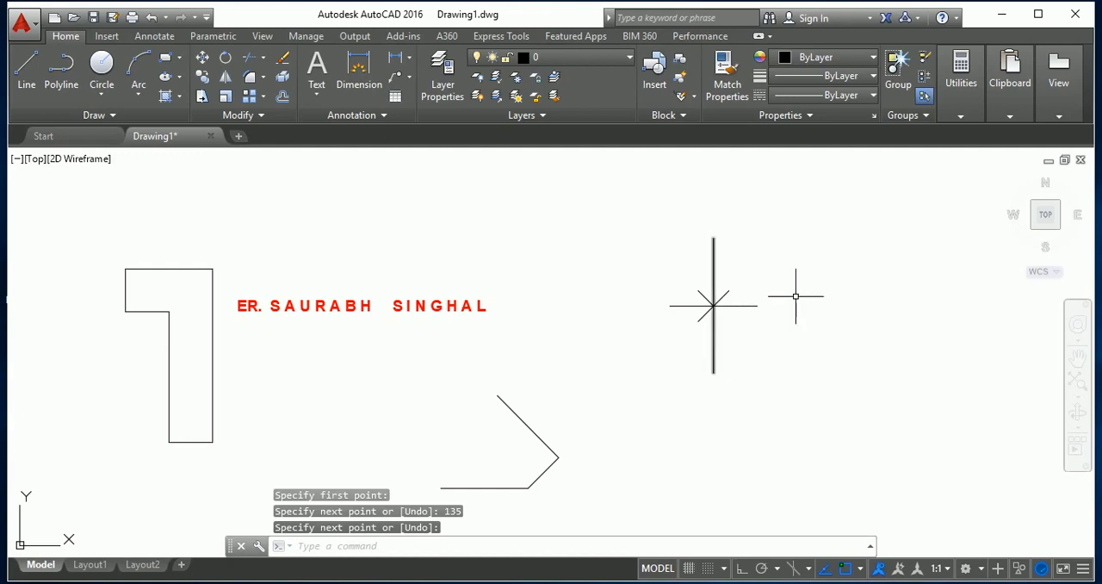
key(Return)
click(714, 309)
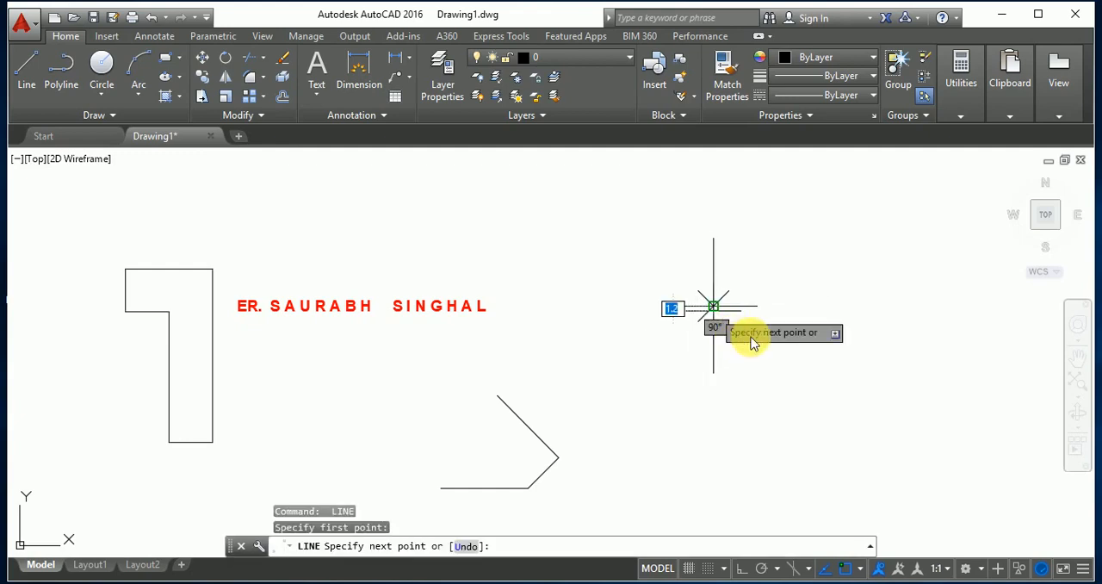
text(5)
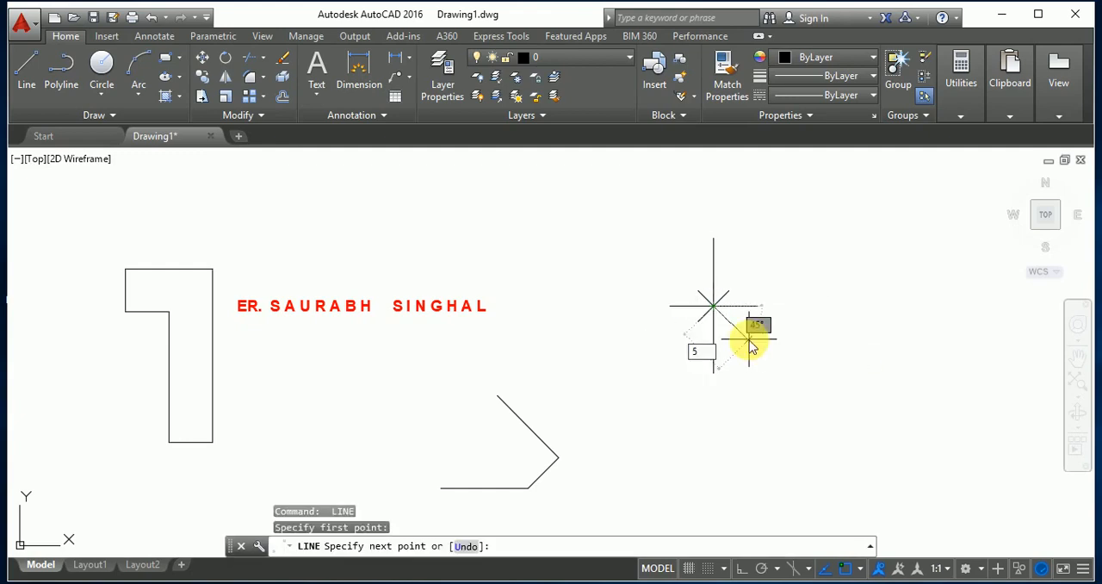
key(Tab)
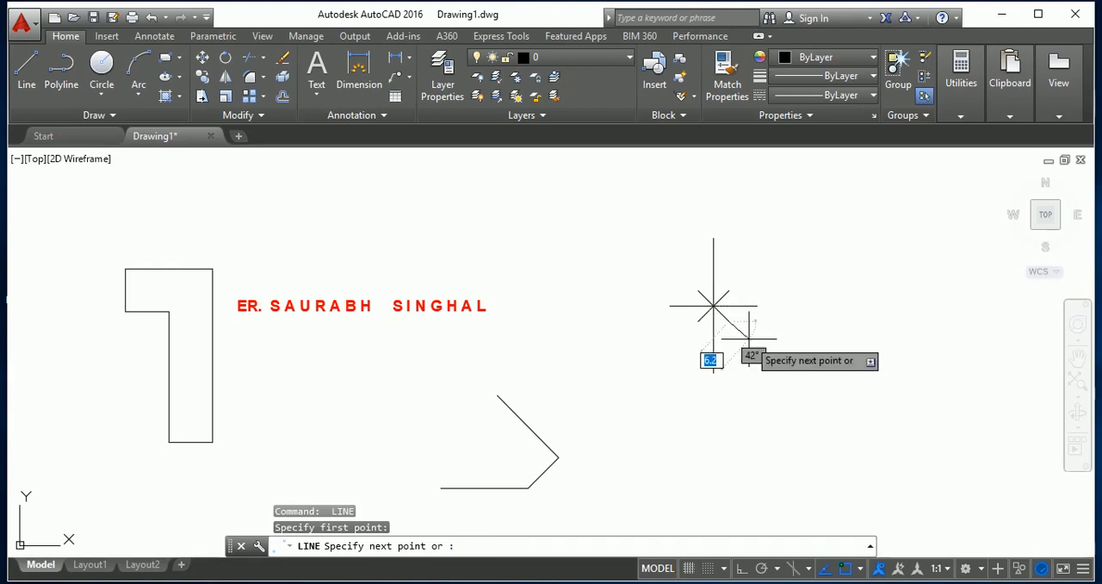
key(Return)
key(Escape)
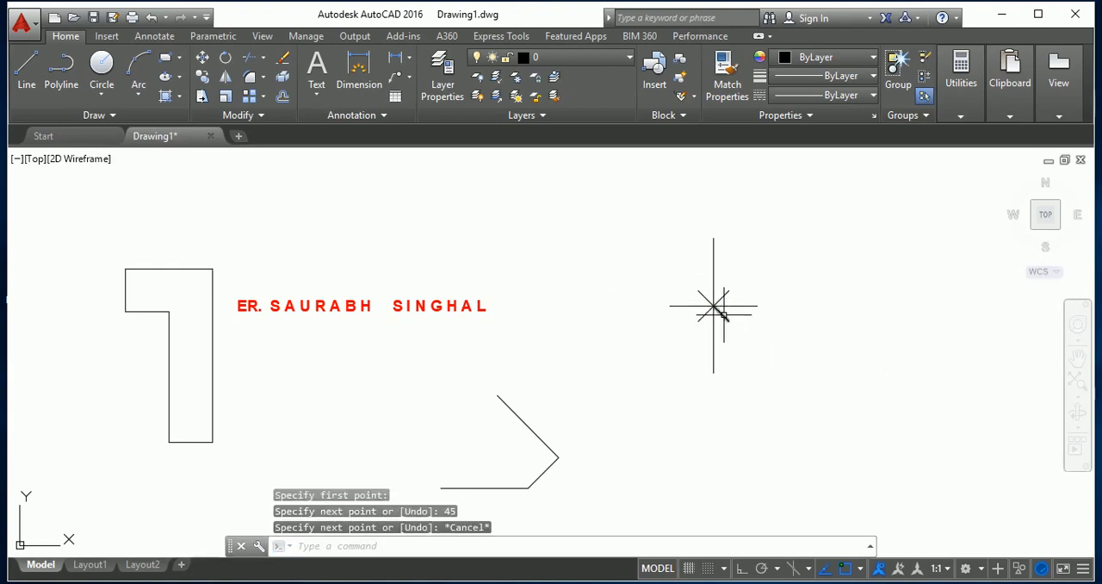
scroll(727, 316, up, 3)
scroll(696, 317, down, 2)
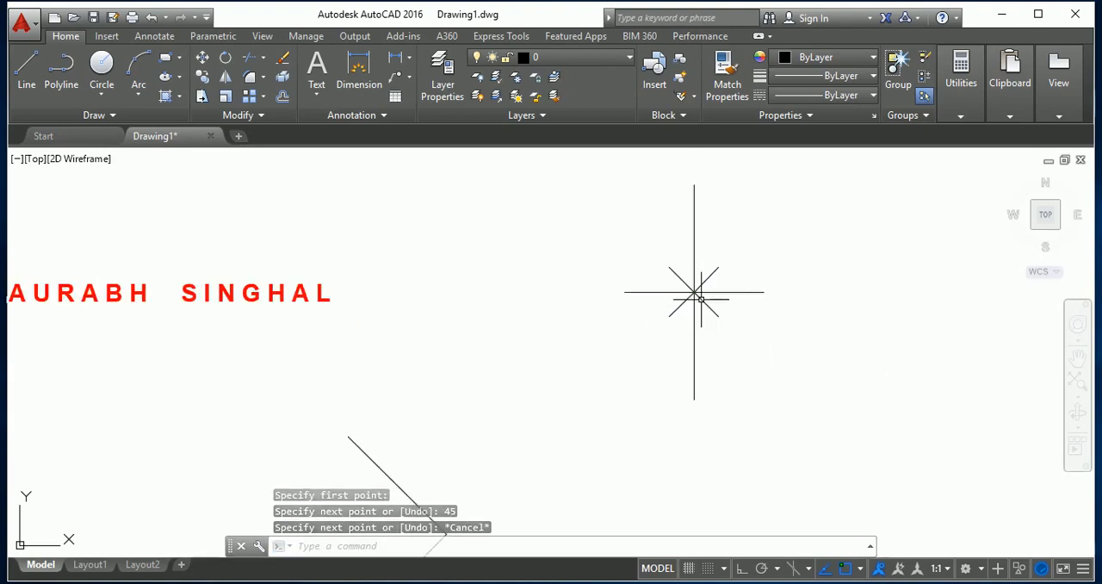
scroll(705, 310, down, 2)
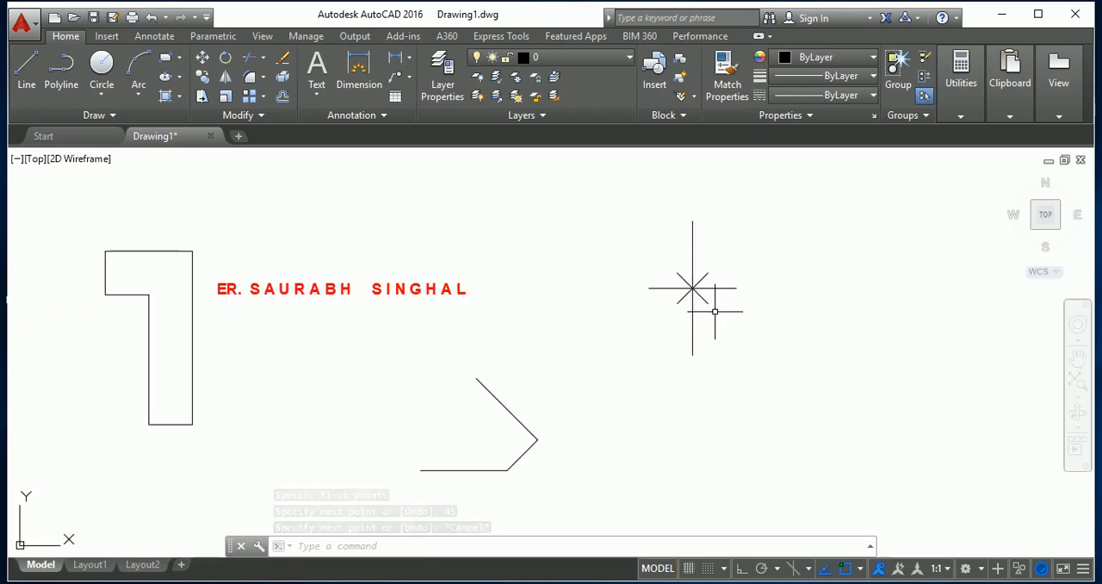
key(Escape)
key(Escape)
key(Escape)
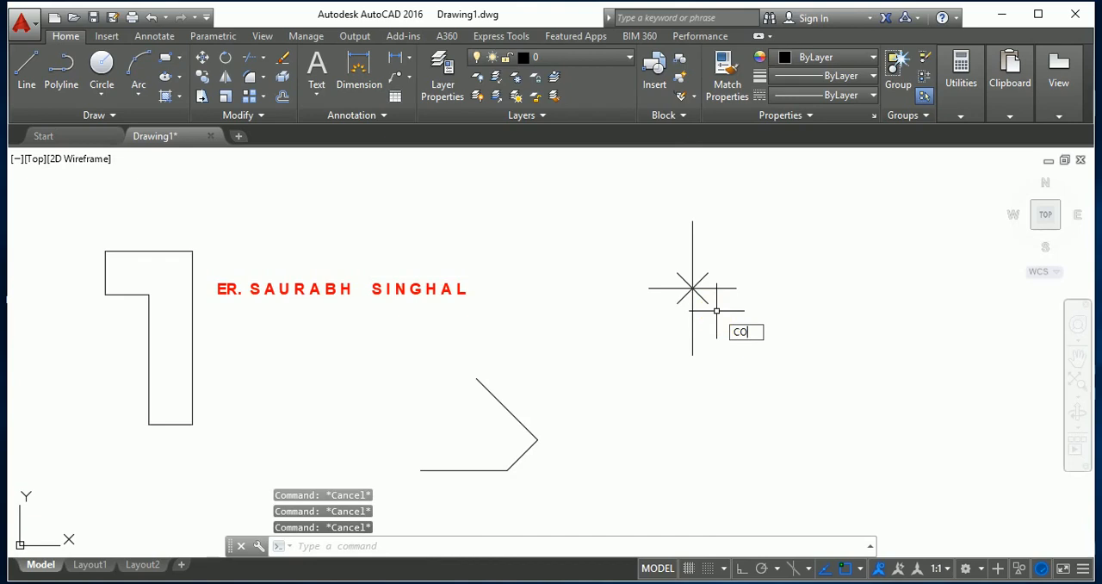
Copy the whole star of lines from its centre to the rightmost corner of the angled line shape below the title text.
text(CO)
key(Return)
click(720, 318)
click(666, 255)
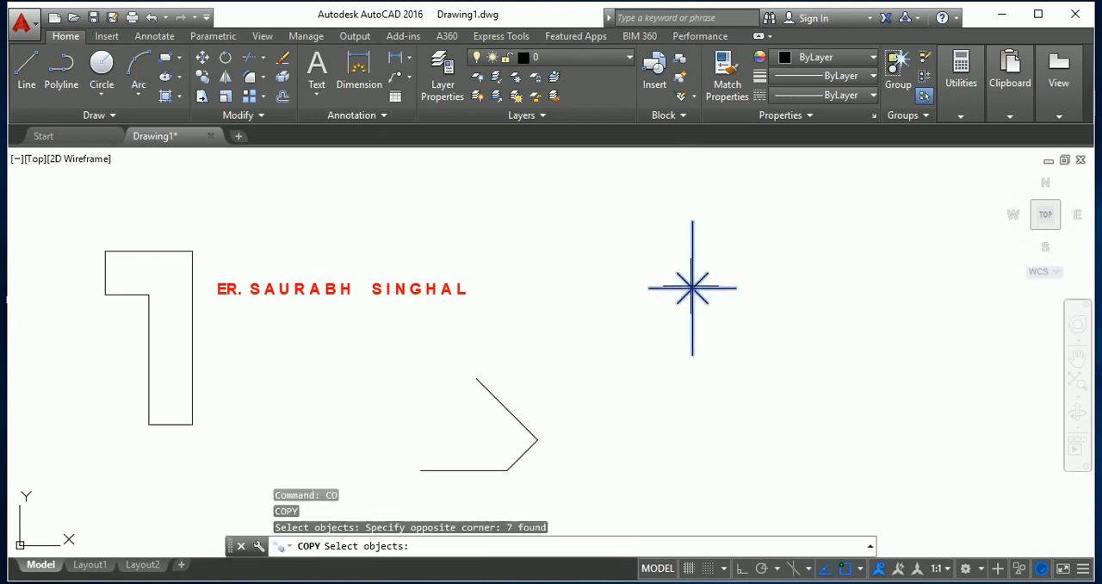
key(Return)
click(692, 288)
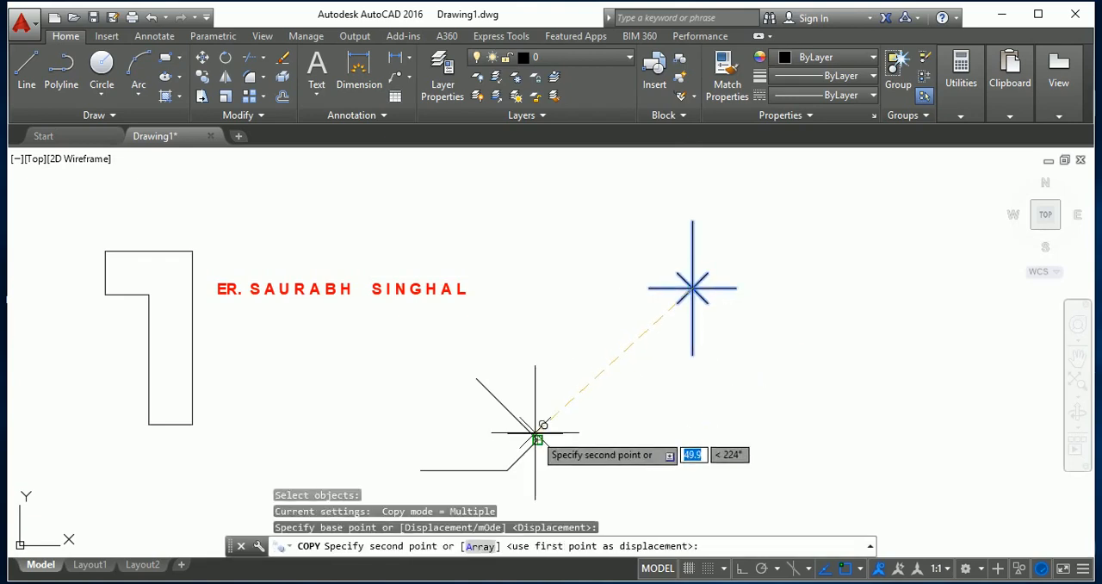
scroll(542, 424, up, 4)
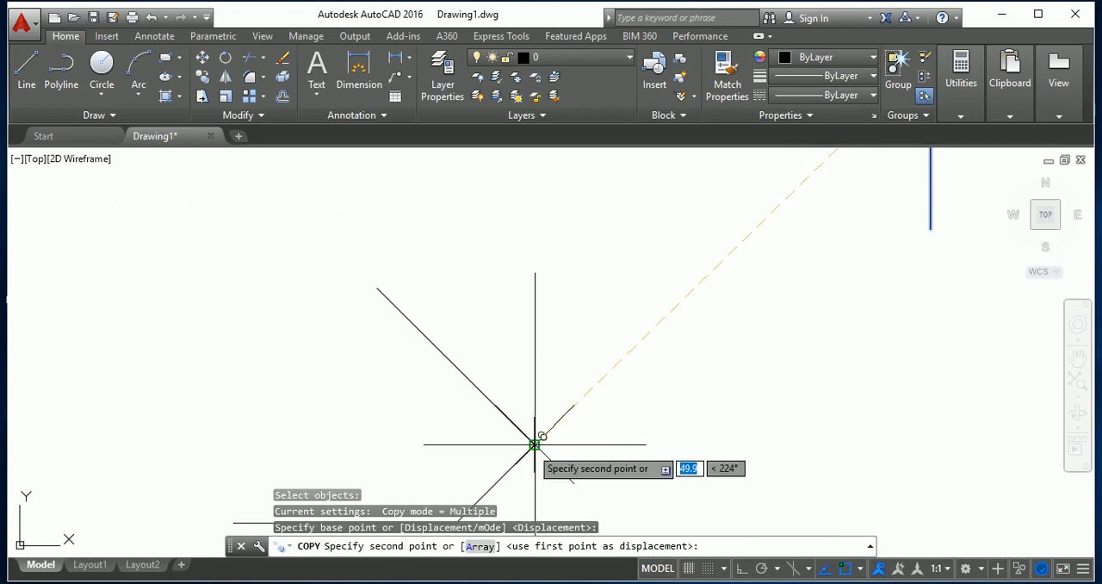
click(534, 444)
scroll(585, 362, down, 4)
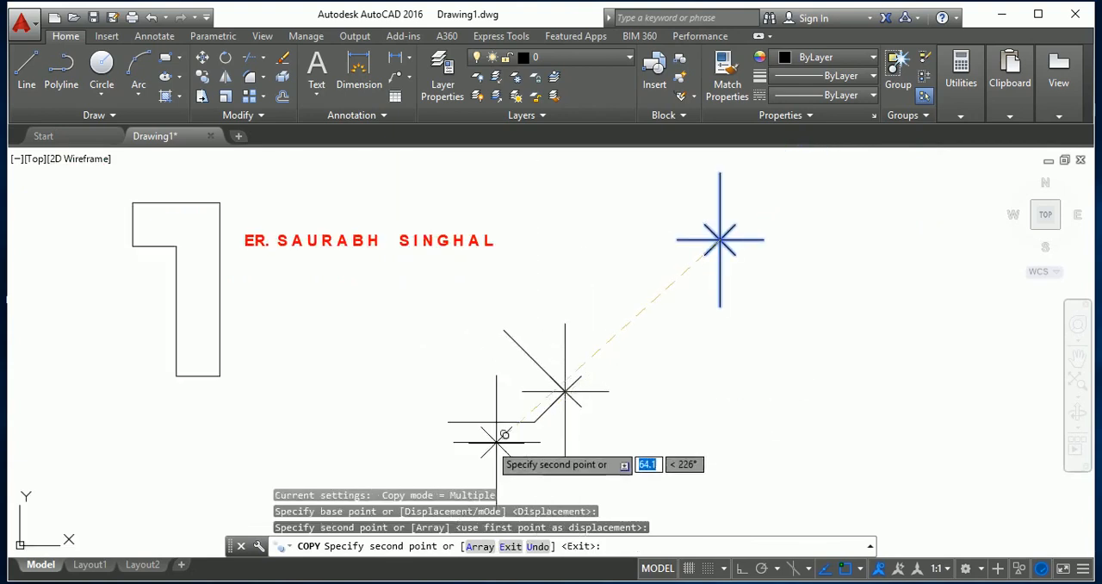
Place further copies of the star at the left end of the angled shape's horizontal segment and at the L-shaped outline's inner corner.
scroll(504, 433, up, 2)
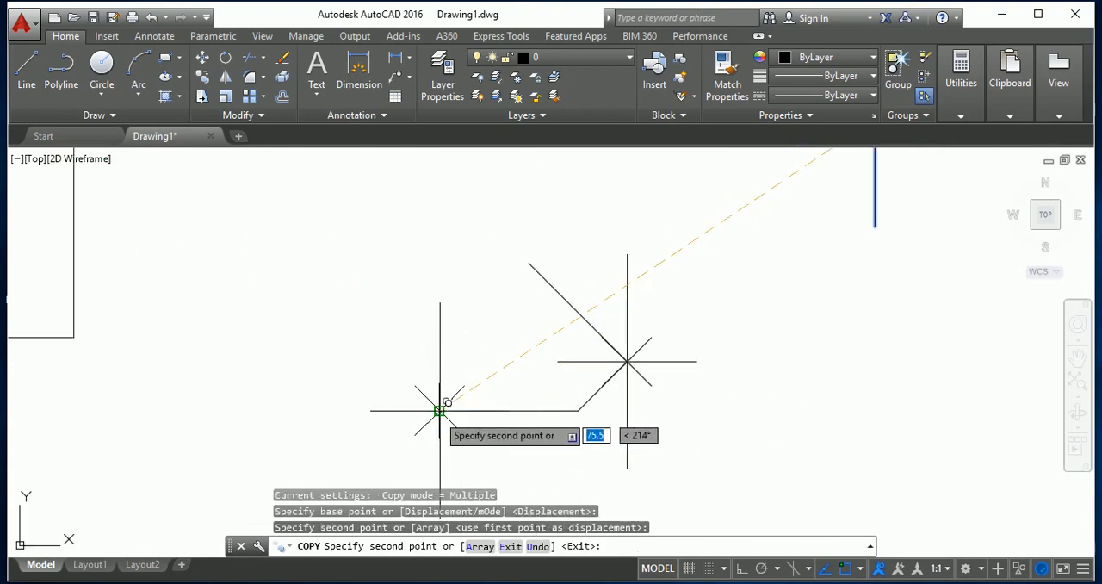
click(439, 410)
scroll(646, 356, down, 2)
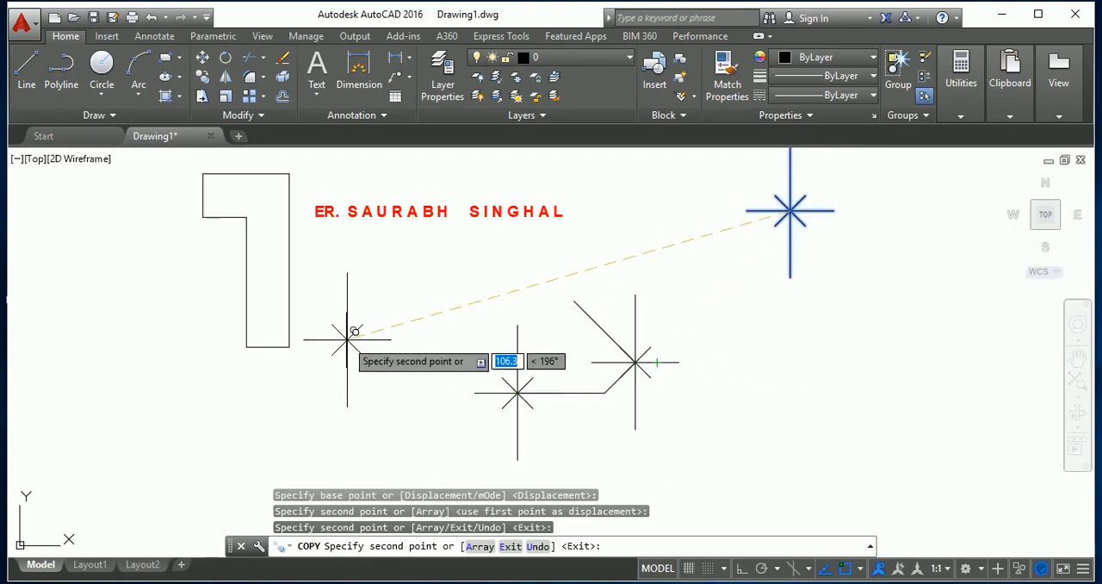
click(246, 215)
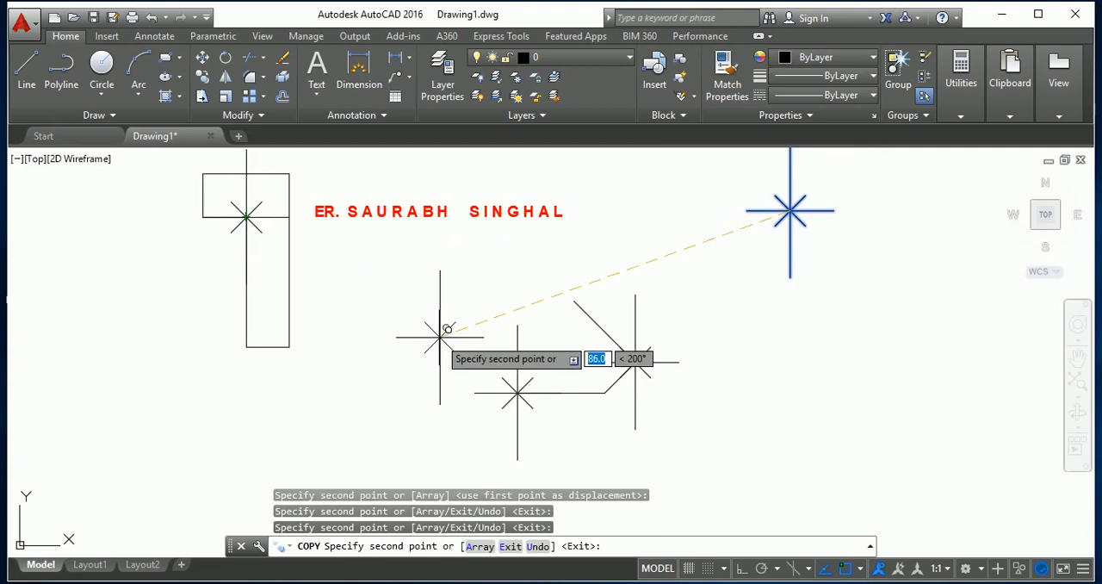
scroll(435, 355, down, 2)
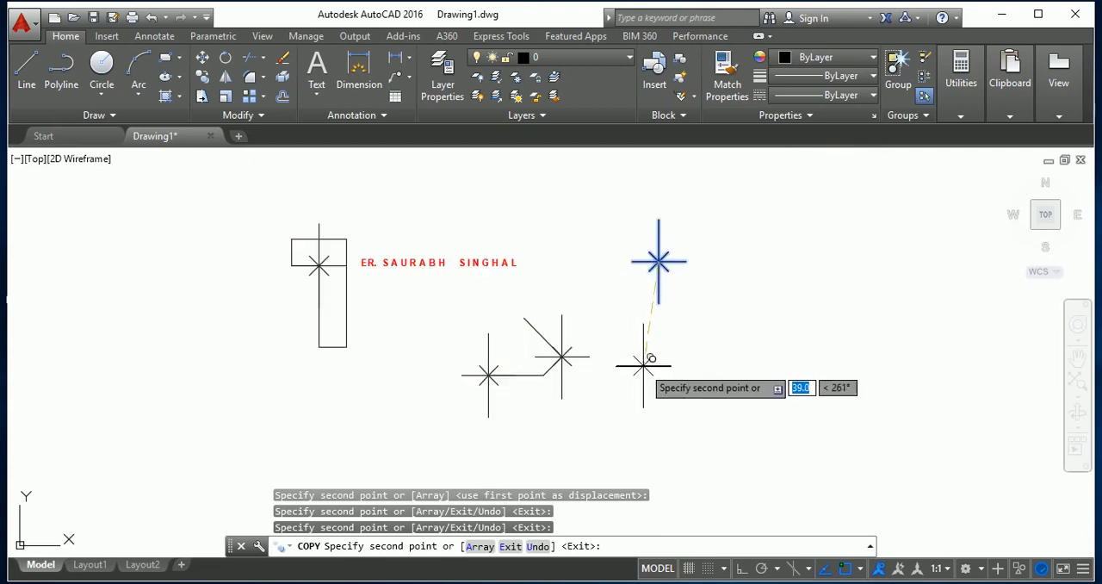